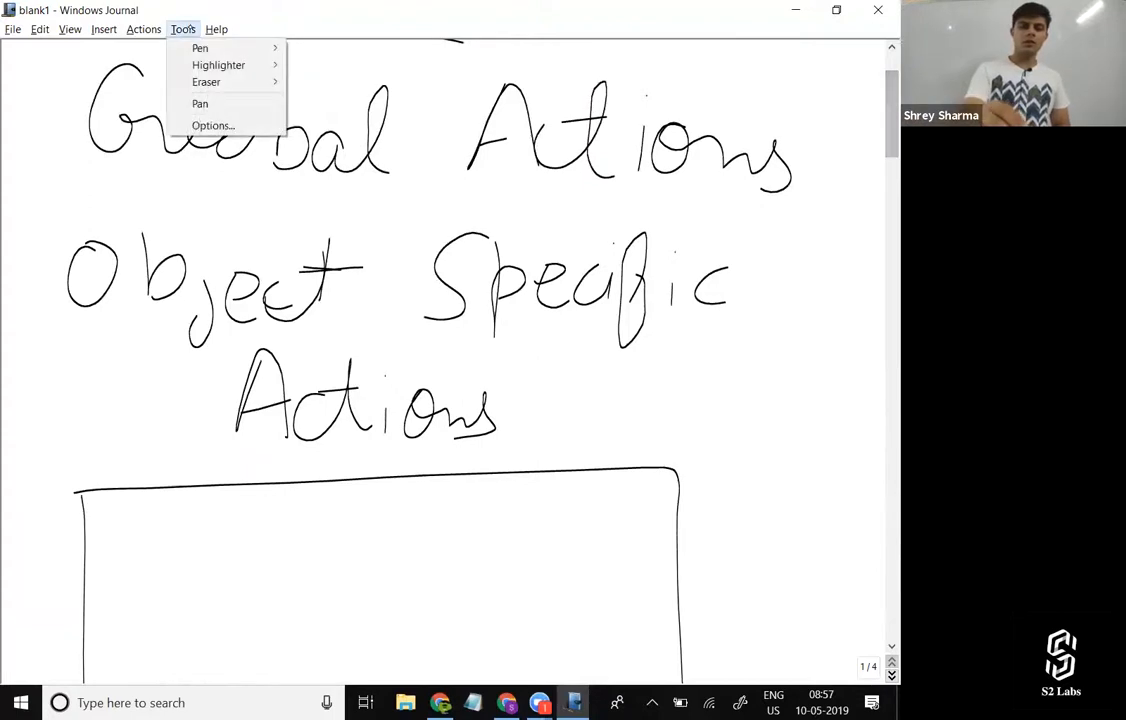
Highlight the handwritten heading "Object Specific Actions" in yellow, covering both of its lines.
left_click(347, 65)
left_click_drag(52, 268, 766, 268)
left_click_drag(198, 383, 451, 383)
left_click_drag(534, 386, 587, 388)
left_click_drag(212, 426, 519, 430)
left_click_drag(255, 413, 527, 412)
left_click_drag(197, 387, 445, 377)
left_click_drag(214, 368, 480, 356)
mouse_move(94, 298)
left_mouse_down()
mouse_move(764, 283)
mouse_move(553, 312)
mouse_move(779, 303)
left_mouse_up()
left_click_drag(217, 338, 804, 350)
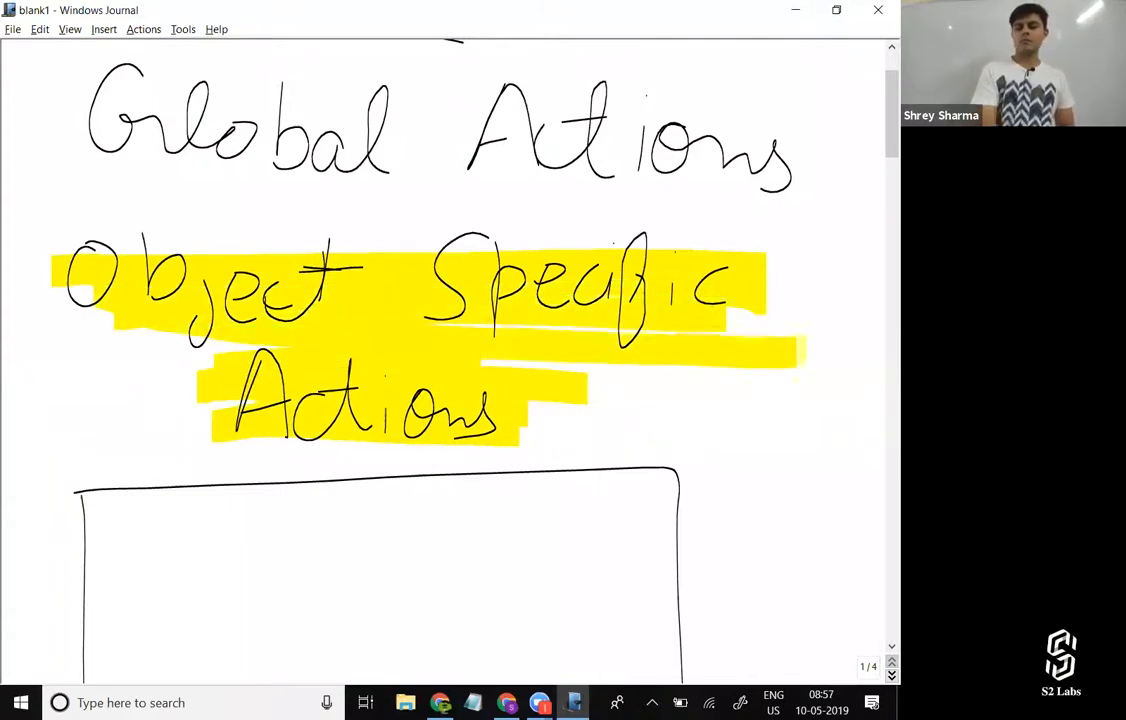
left_click_drag(172, 320, 727, 308)
left_click_drag(760, 240, 45, 248)
mouse_move(256, 238)
left_mouse_down()
mouse_move(185, 236)
mouse_move(33, 270)
left_mouse_up()
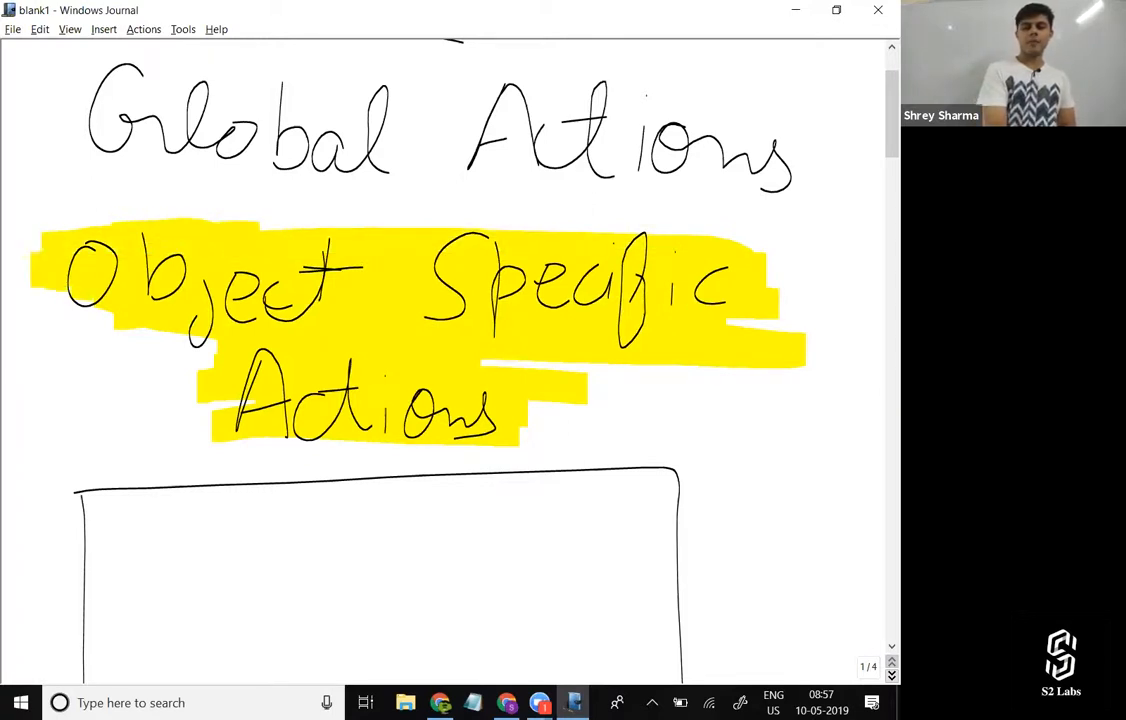
left_click_drag(140, 311, 31, 329)
left_click_drag(172, 292, 20, 322)
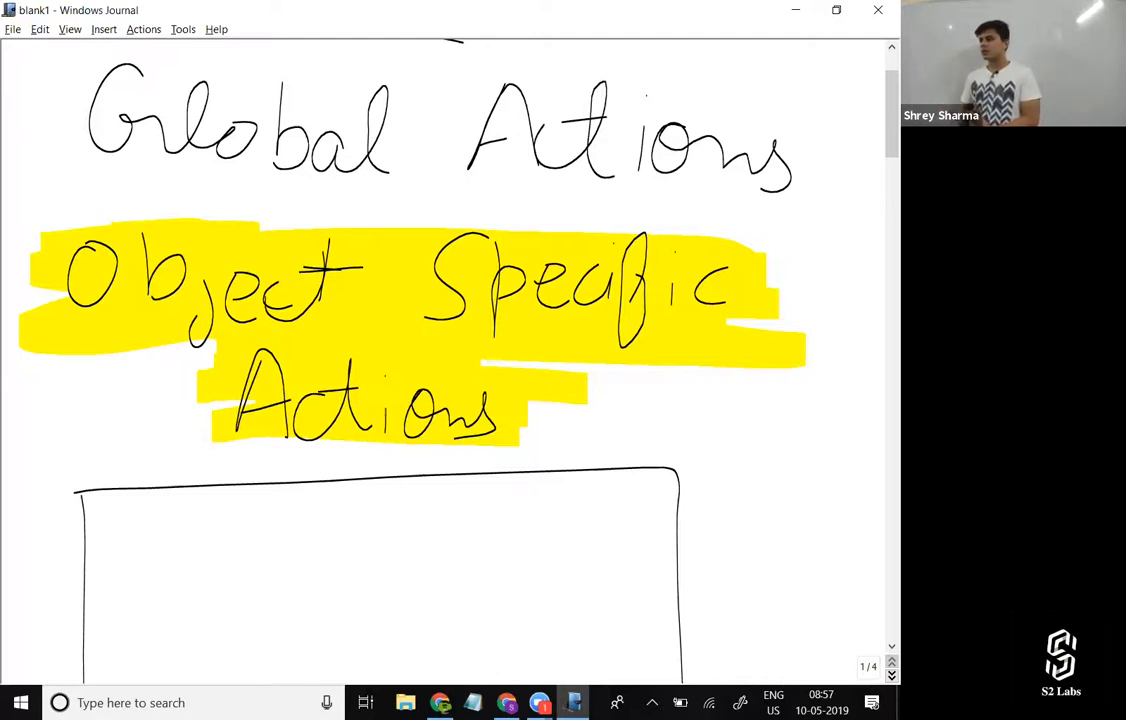
Switch to Salesforce in Chrome, open Setup in a new tab and find the Global Actions page by searching for "Global".
key("alt+Tab")
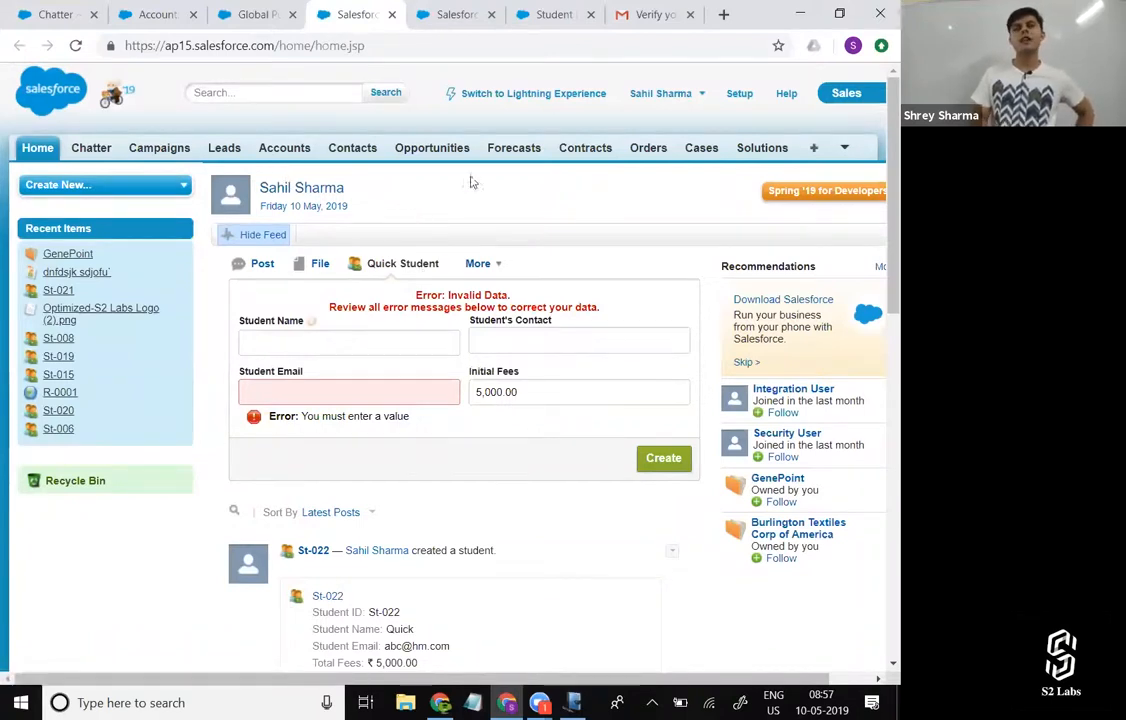
middle_click(738, 93)
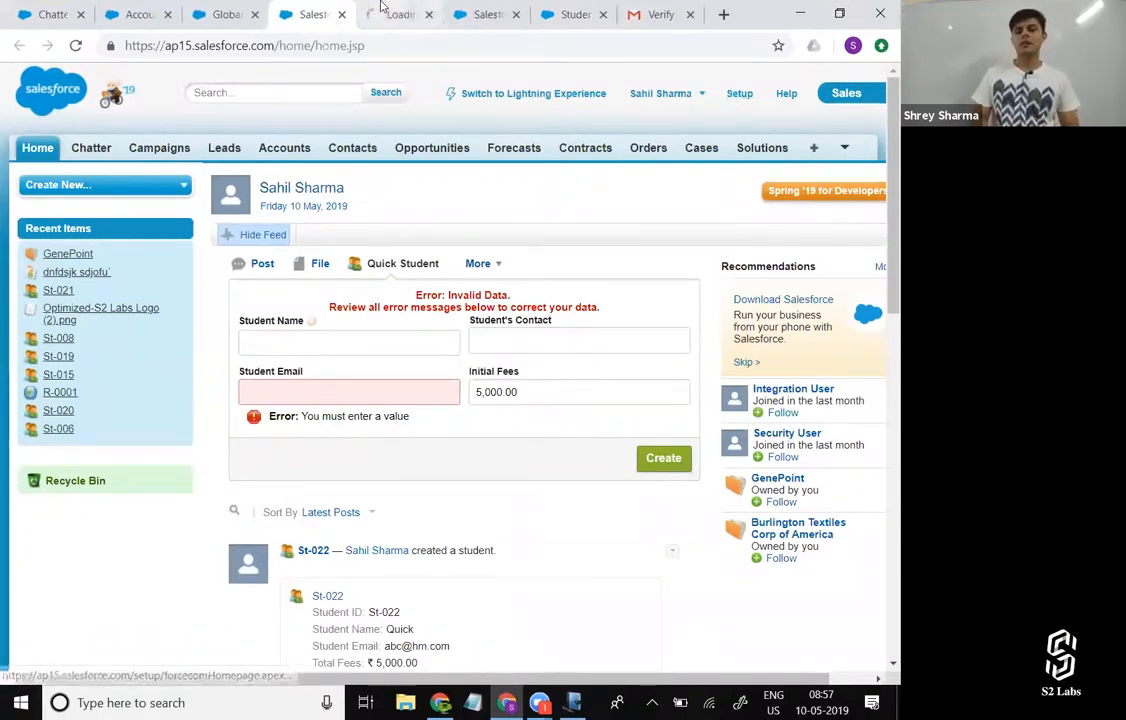
left_click(381, 8)
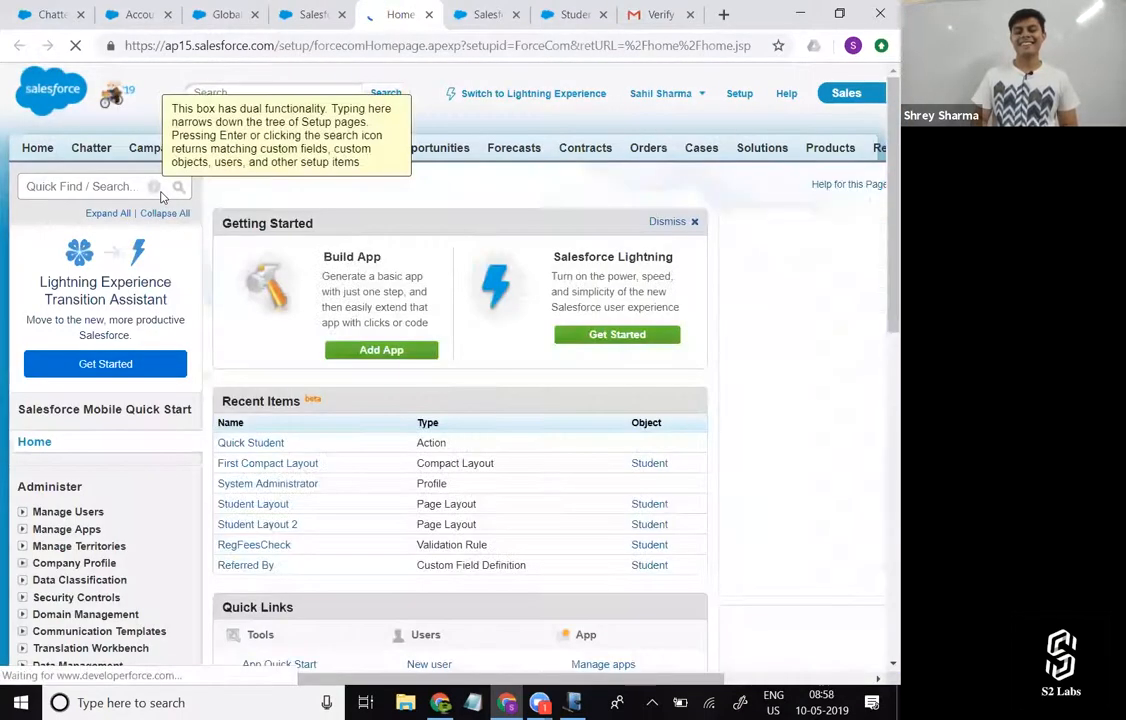
left_click(118, 187)
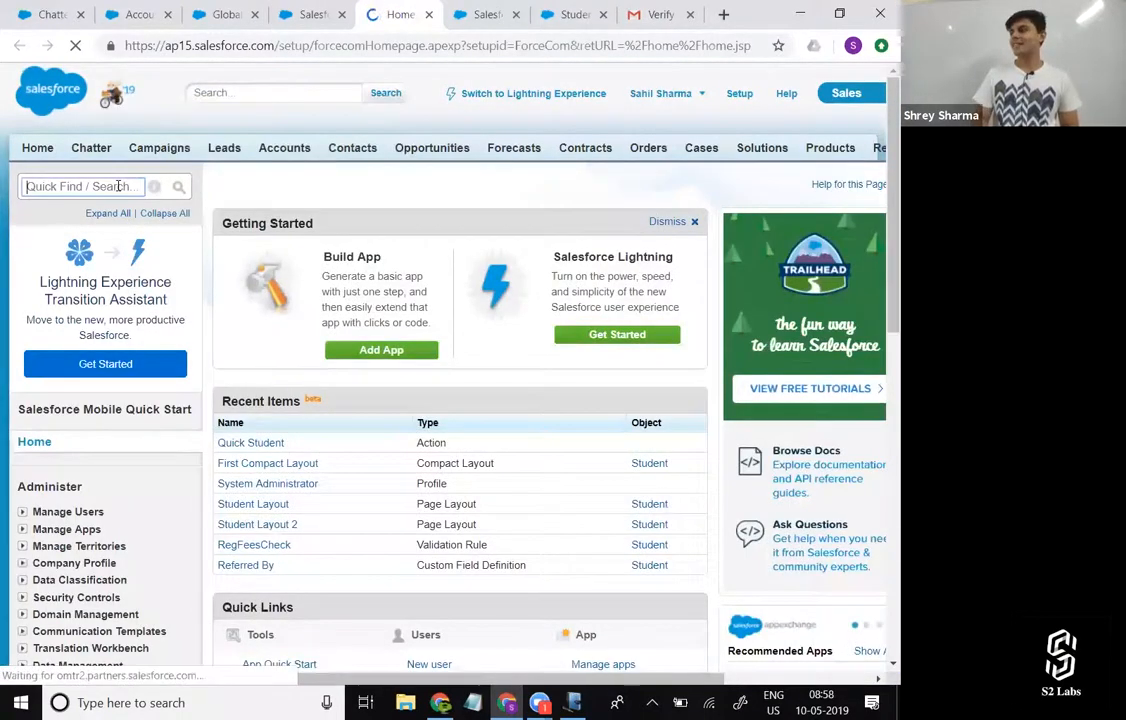
type("Global")
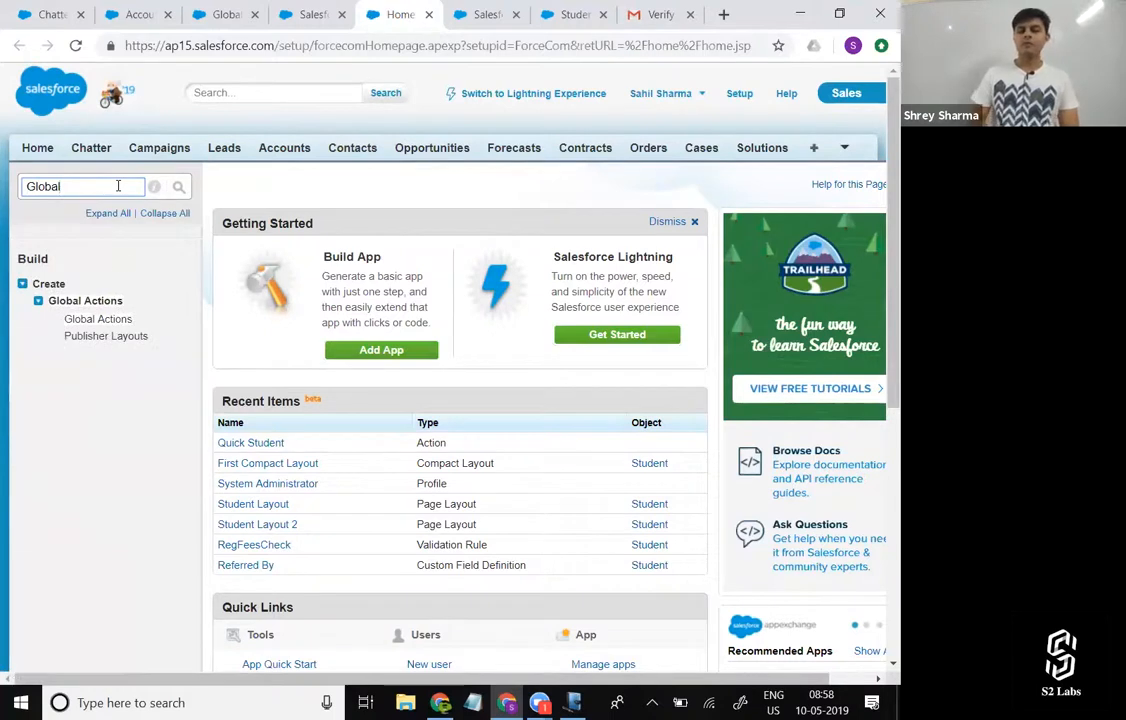
left_click(120, 321)
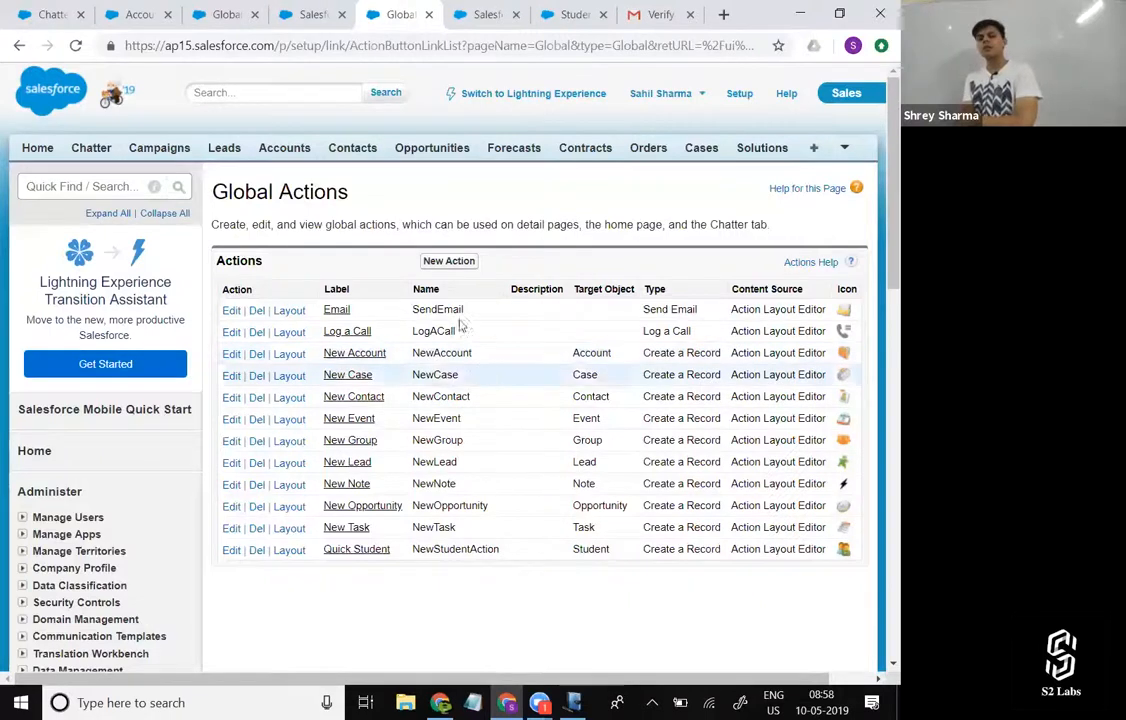
Examine which target objects a new global action offers for the Create a Record type, and cancel without saving.
left_click(440, 262)
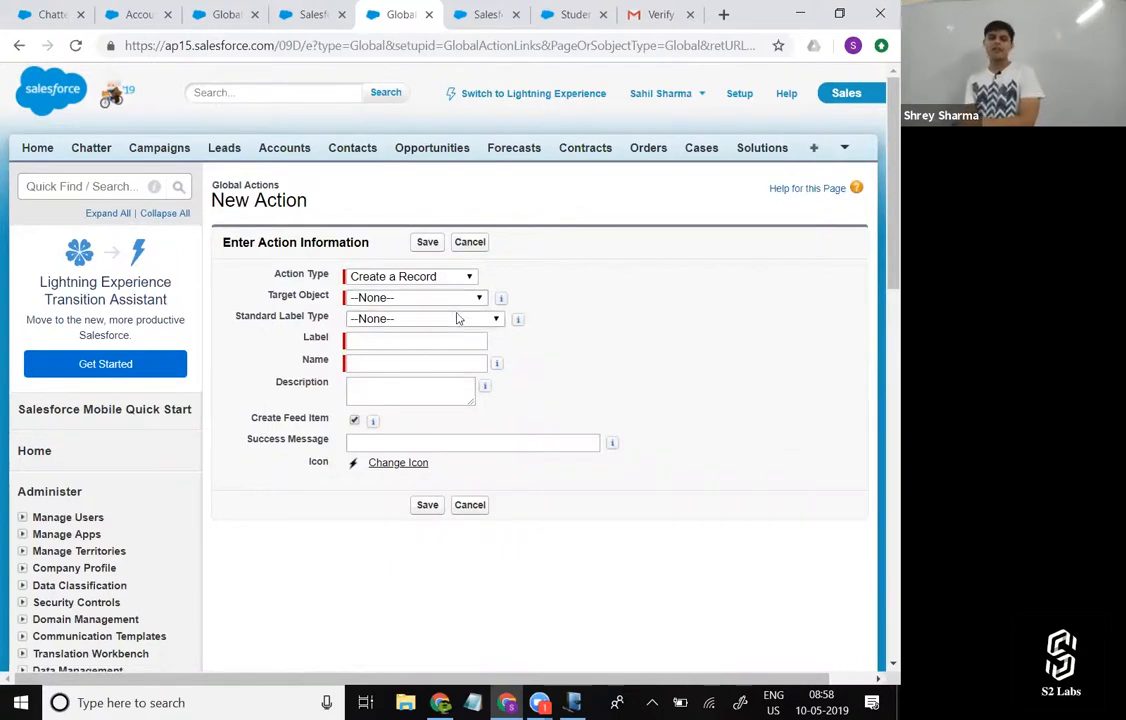
left_click(453, 302)
scroll(430, 480, "down", 3)
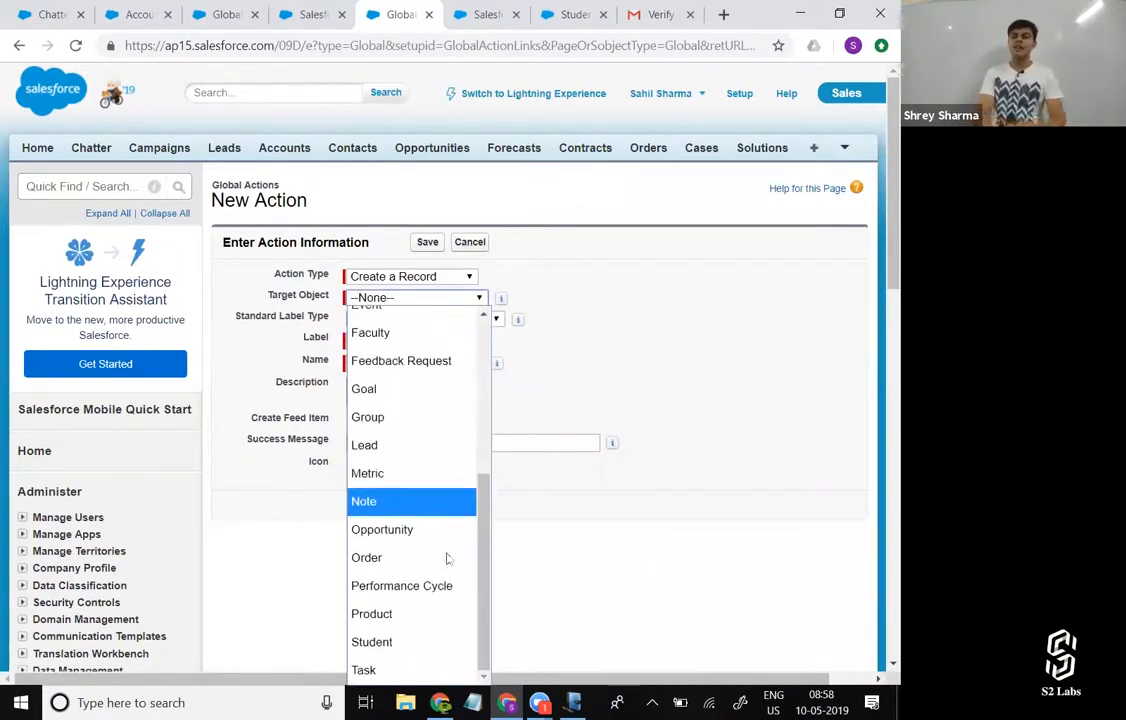
scroll(540, 490, "down", 1)
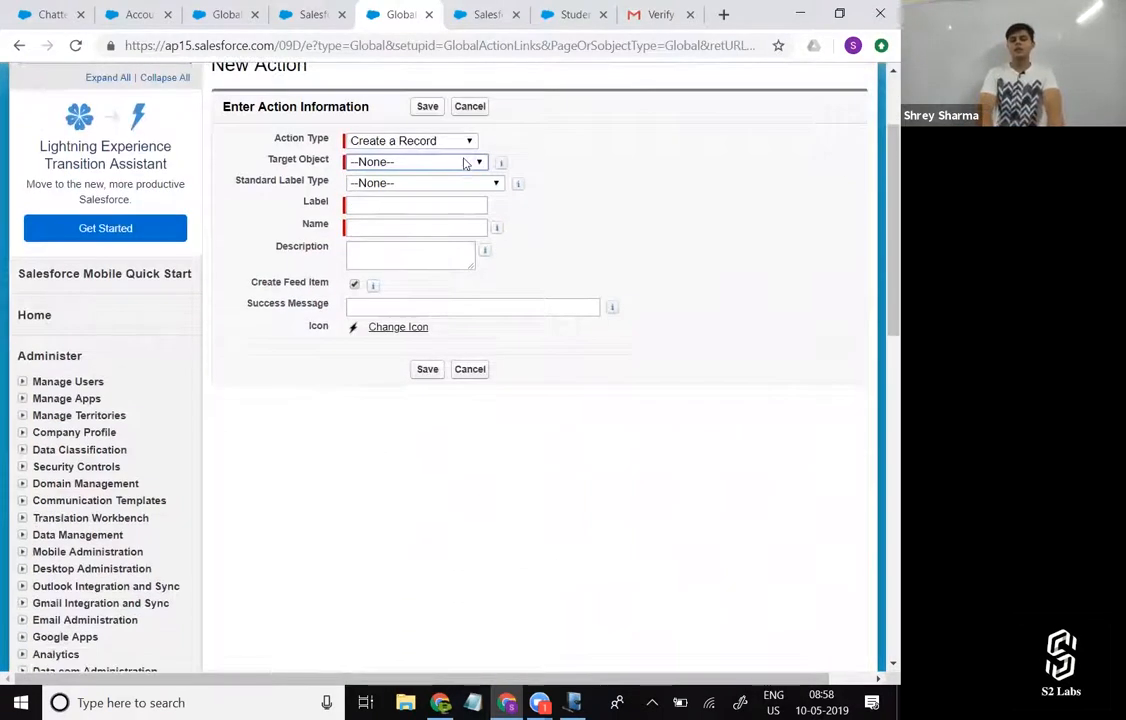
left_click(465, 160)
scroll(395, 370, "down", 3)
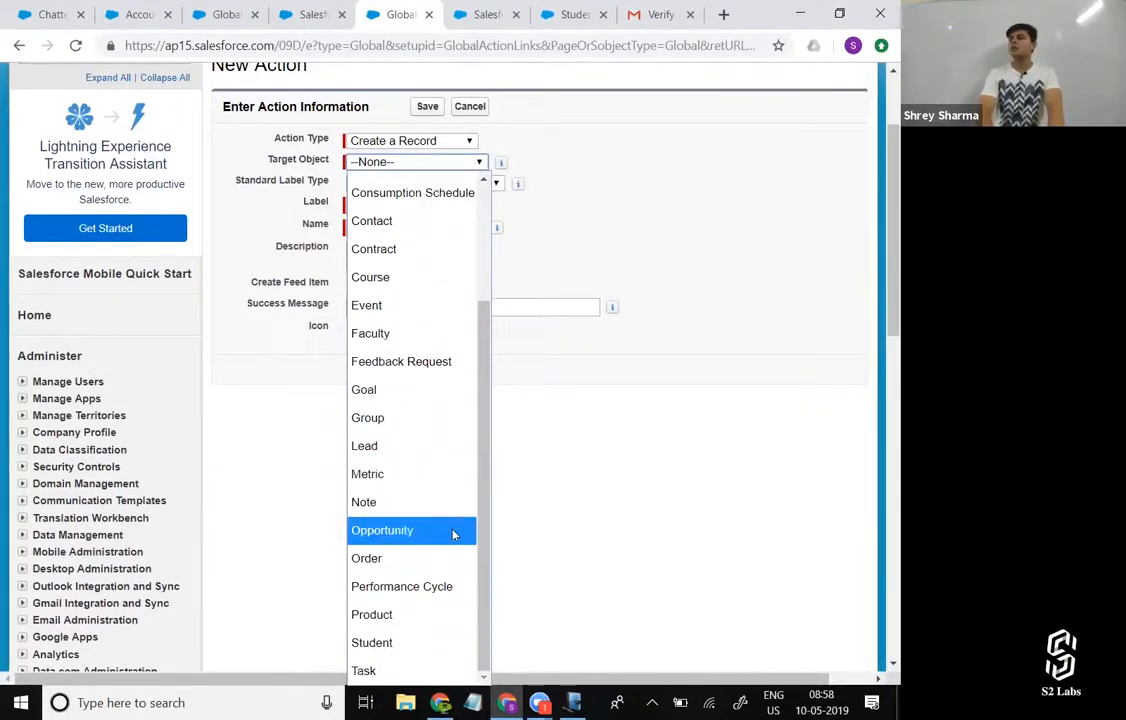
scroll(453, 536, "up", 1)
scroll(453, 536, "up", 1)
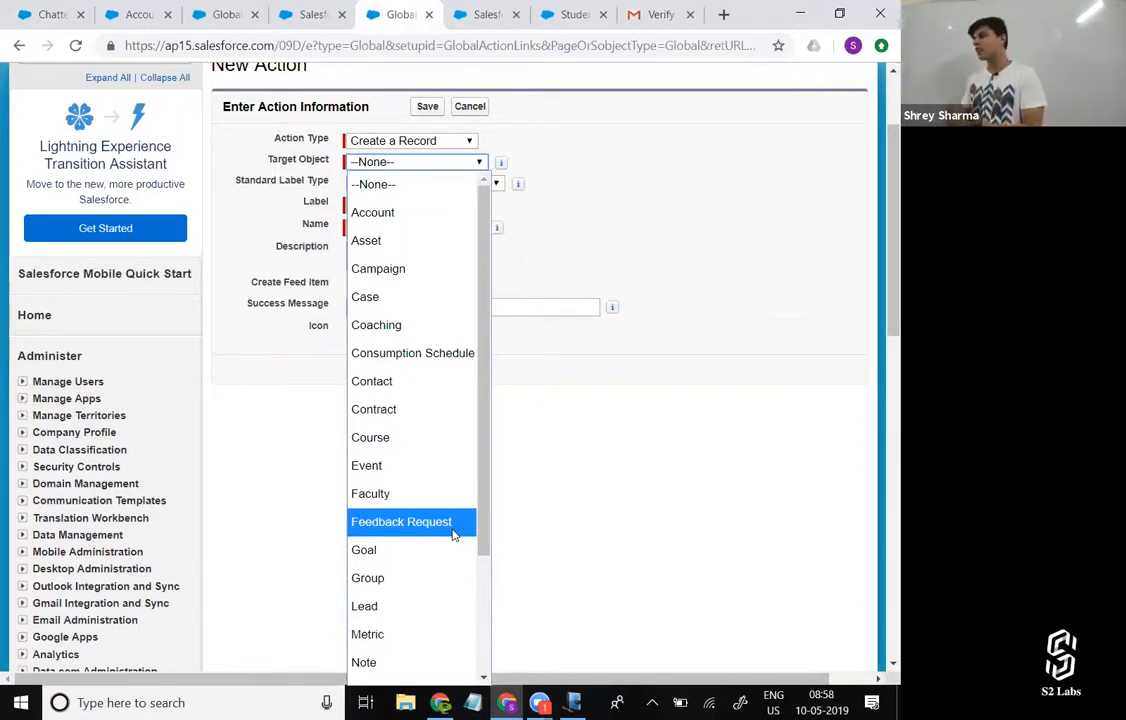
left_click(466, 108)
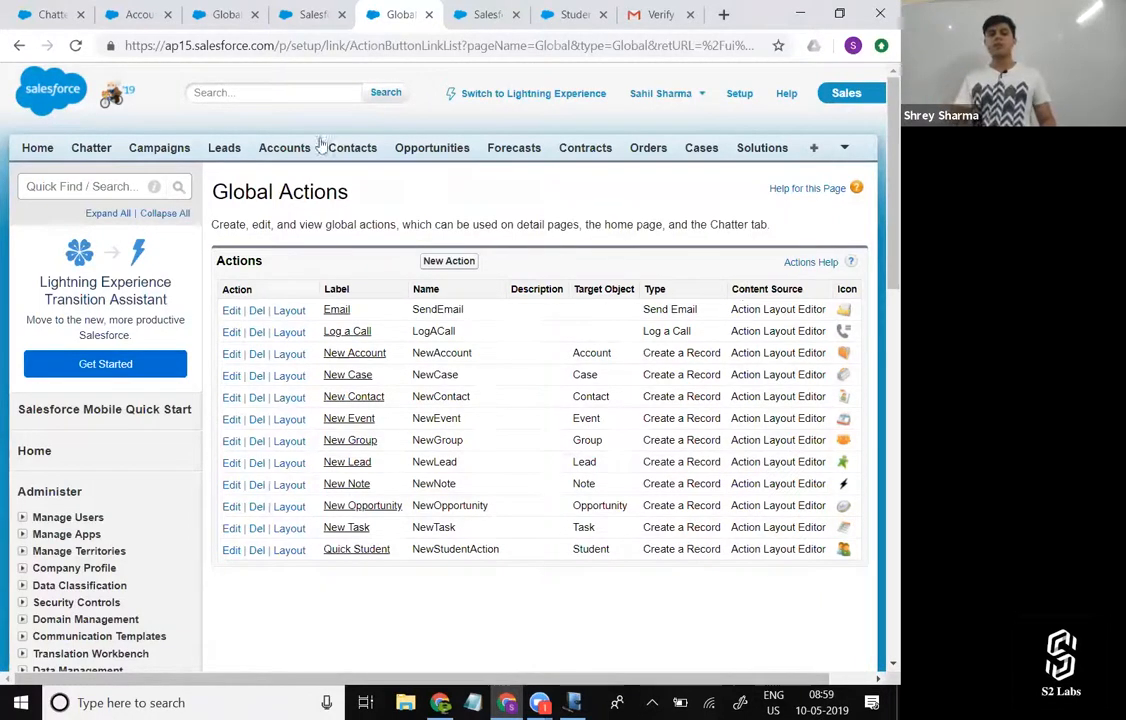
Open the GenePoint account record in a separate tab and check the additional actions offered in its feed.
left_click(264, 148, "ctrl")
left_click(424, 15)
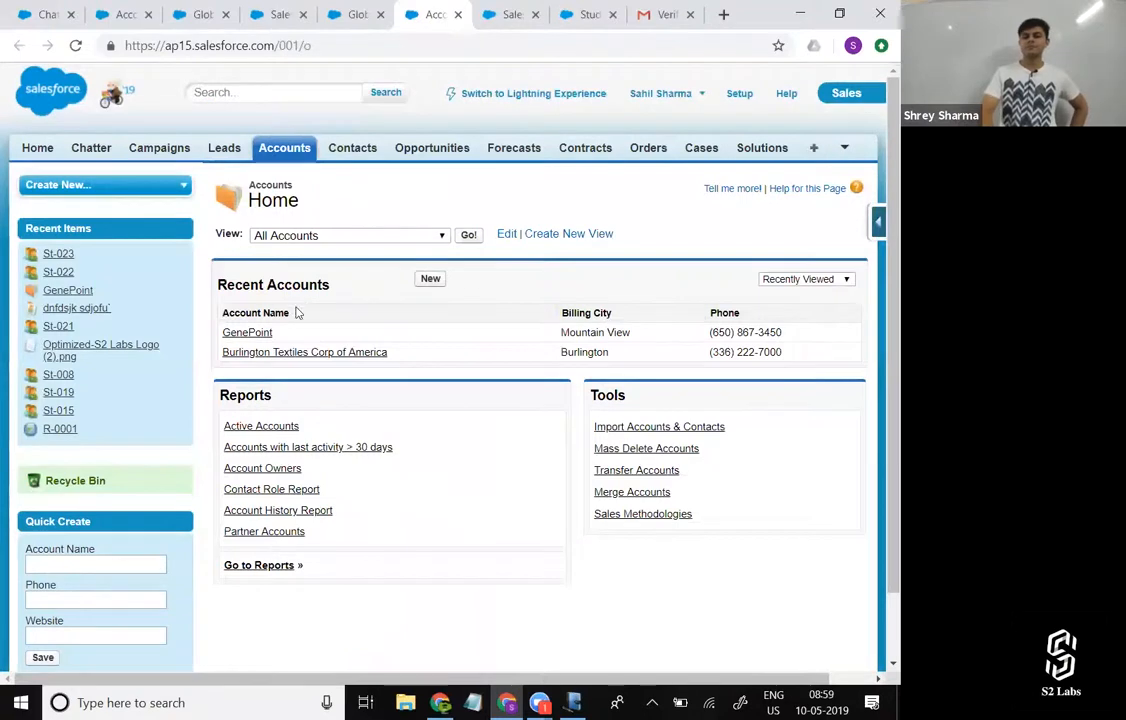
left_click(258, 334)
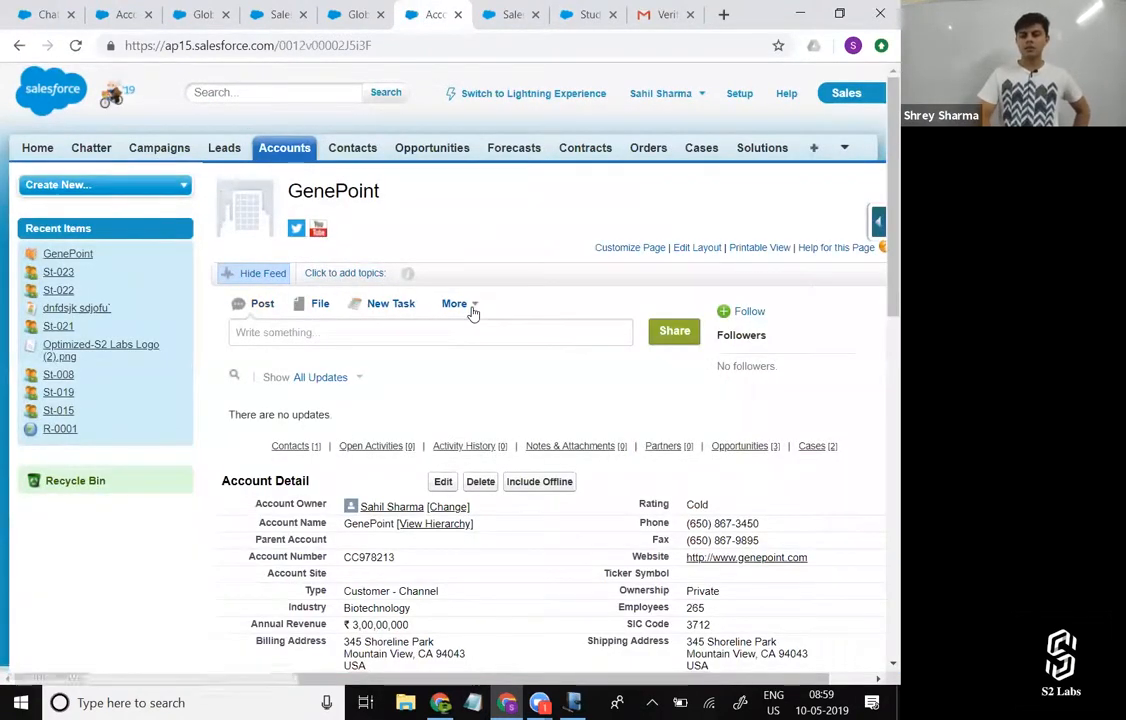
left_click(468, 305)
left_click(594, 403)
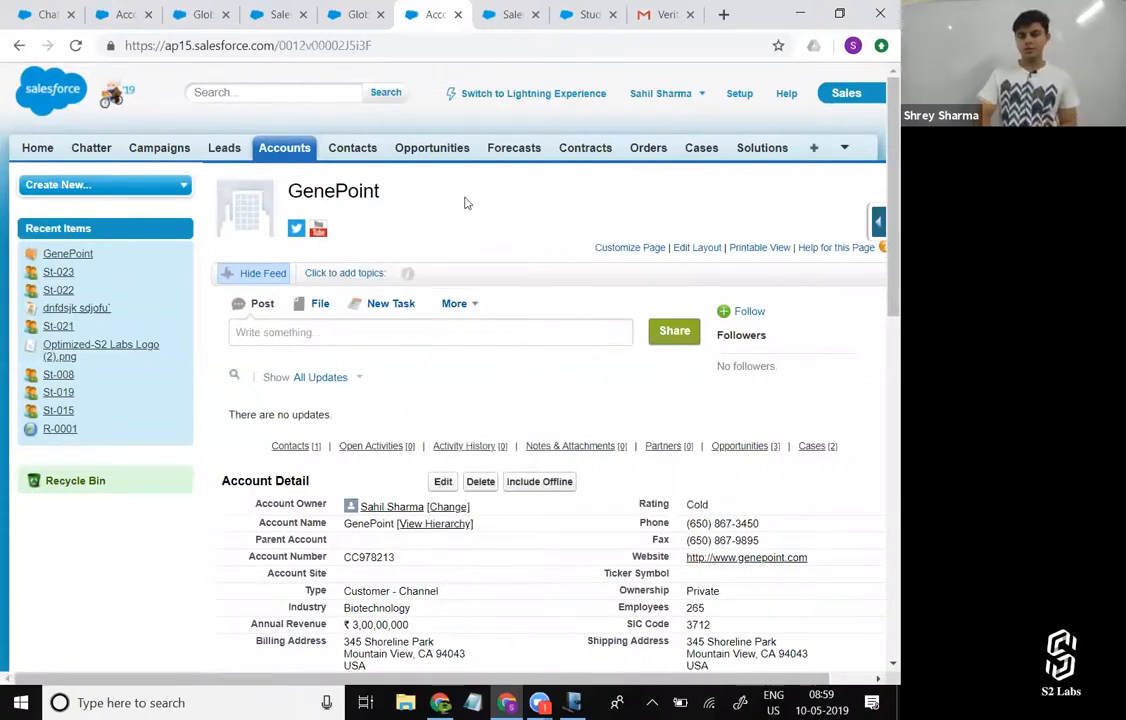
Open the first recent record of the Students object from the list of all tabs and look over its detail page.
left_click(812, 150)
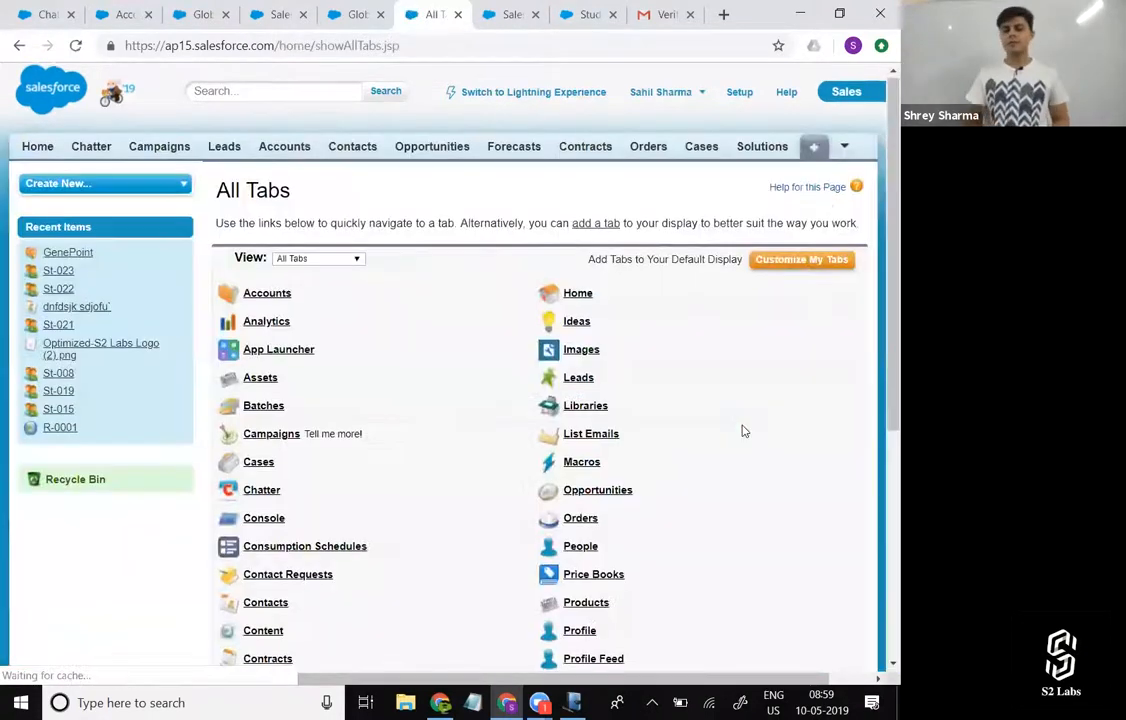
scroll(700, 450, "down", 4)
left_click(584, 524)
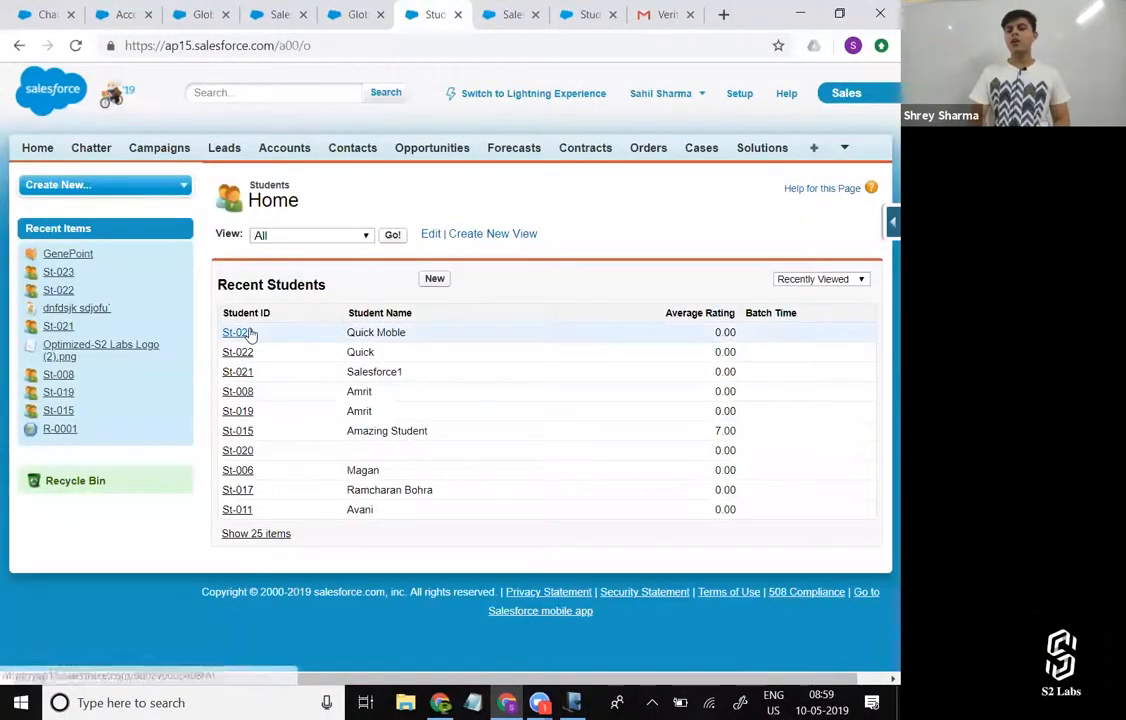
left_click(249, 333)
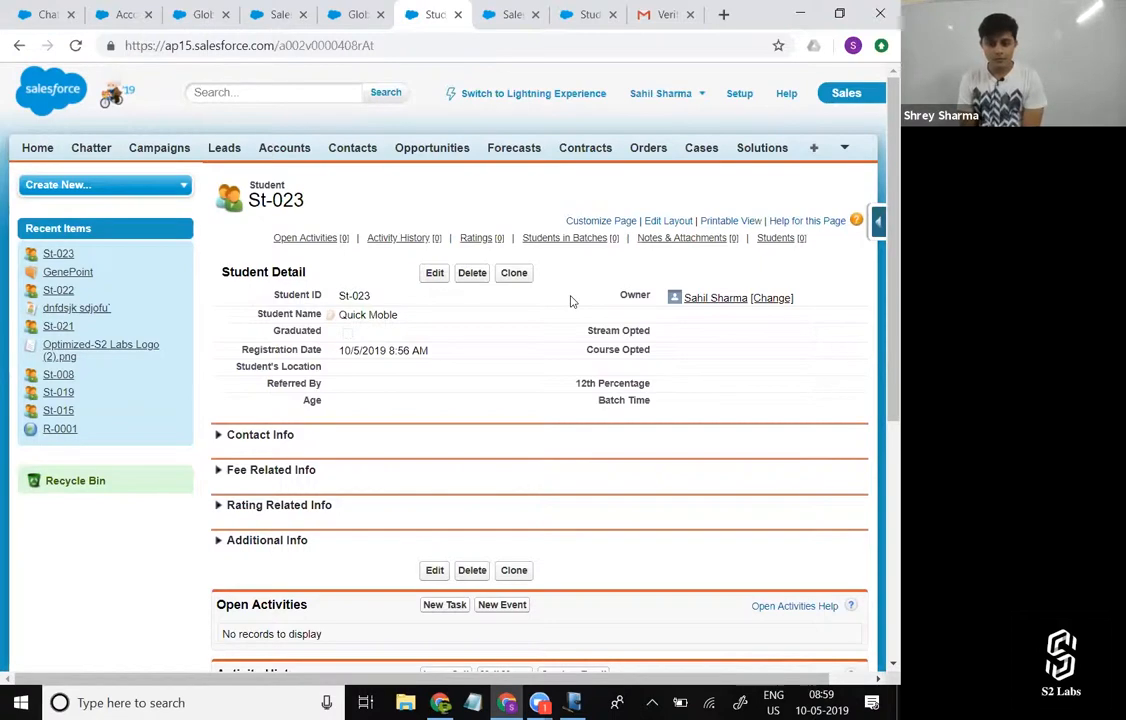
scroll(571, 301, "down", 5)
scroll(420, 250, "up", 5)
Open the GenePoint account in another tab and compare its feed area with the student record's page.
left_click(352, 14)
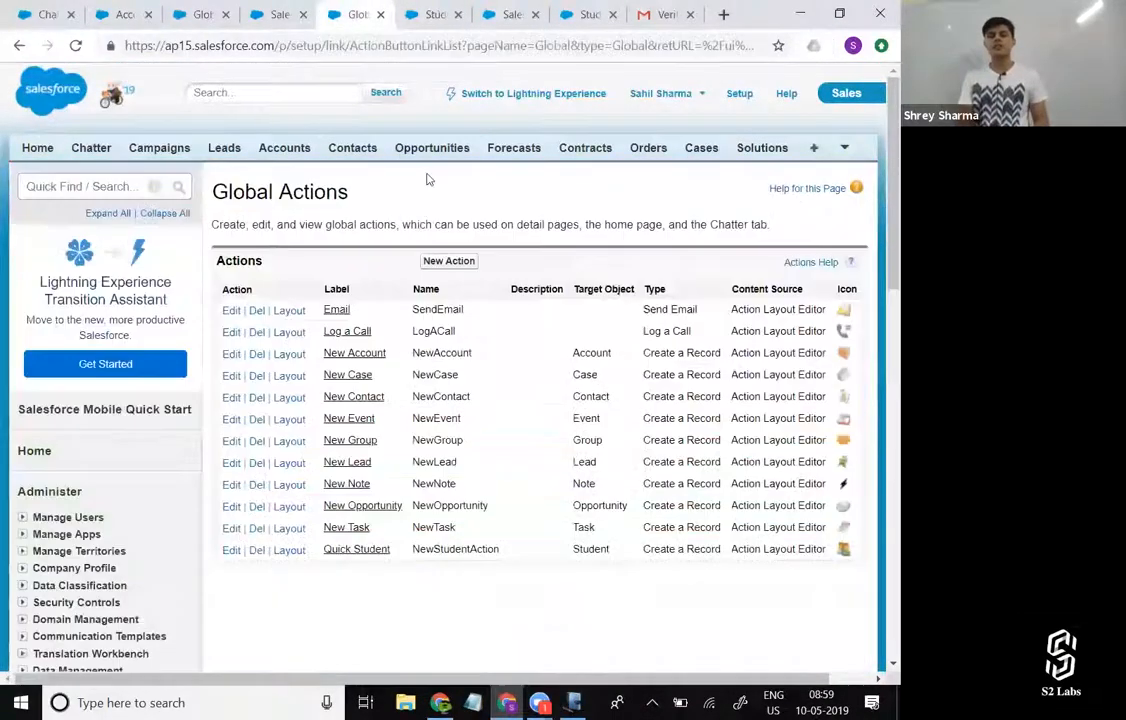
left_click(432, 14)
left_click(500, 22)
left_click(415, 13)
left_click(278, 152)
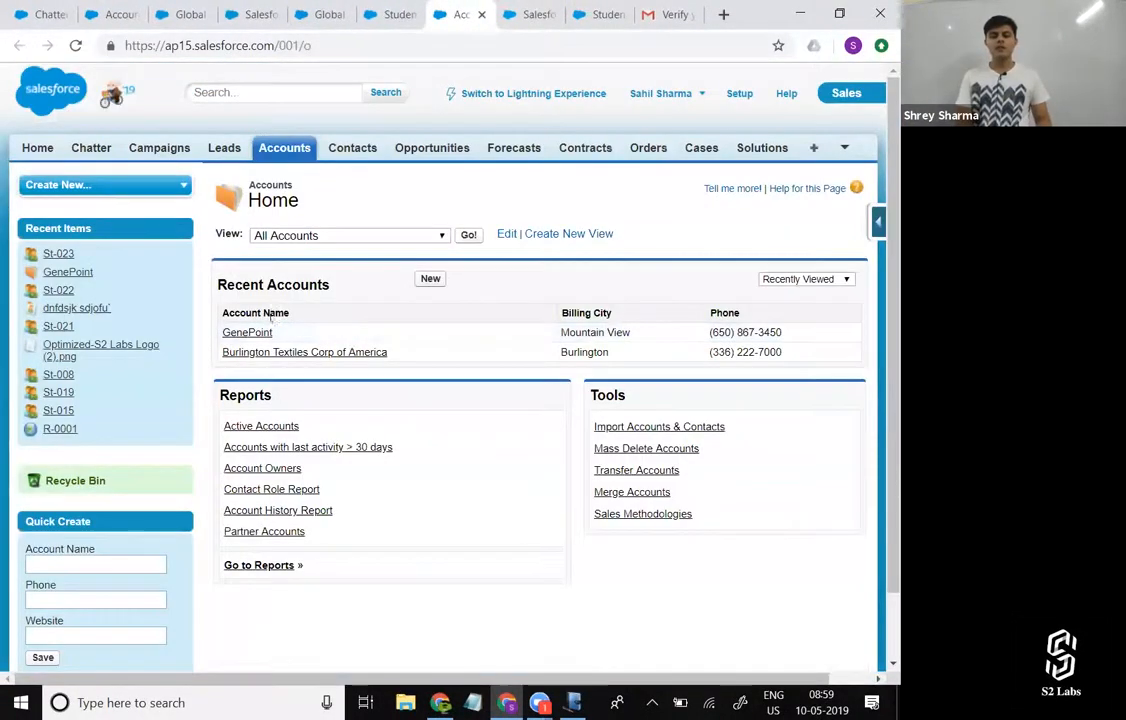
left_click(245, 330)
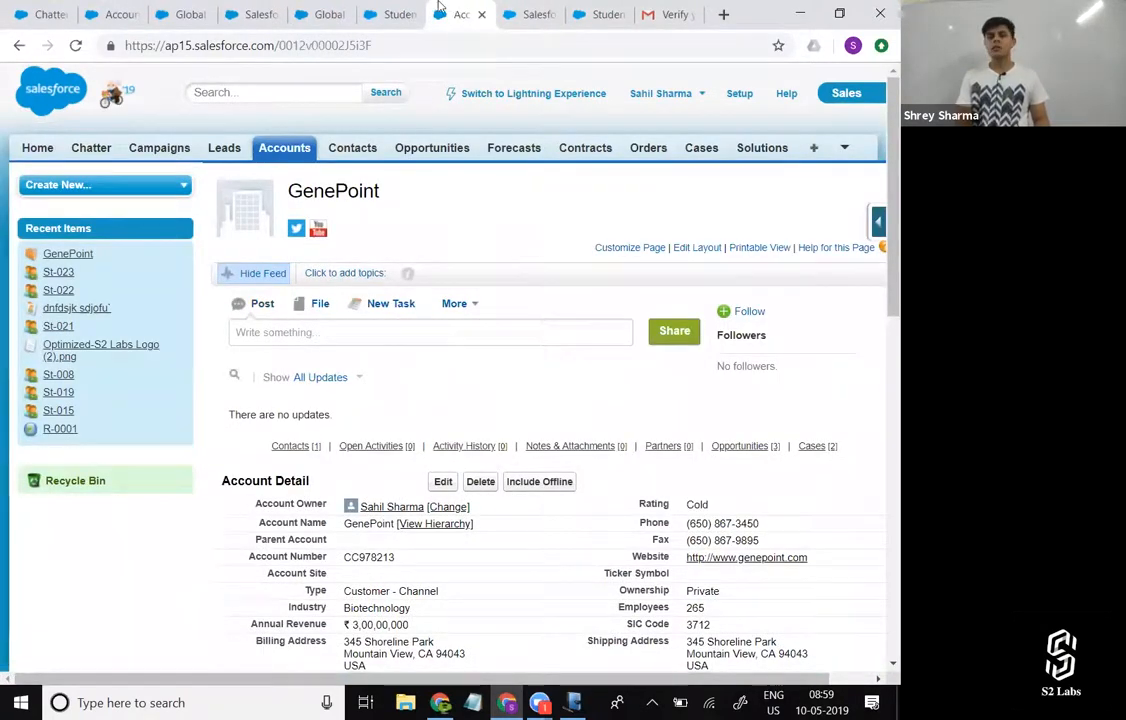
left_click(395, 14)
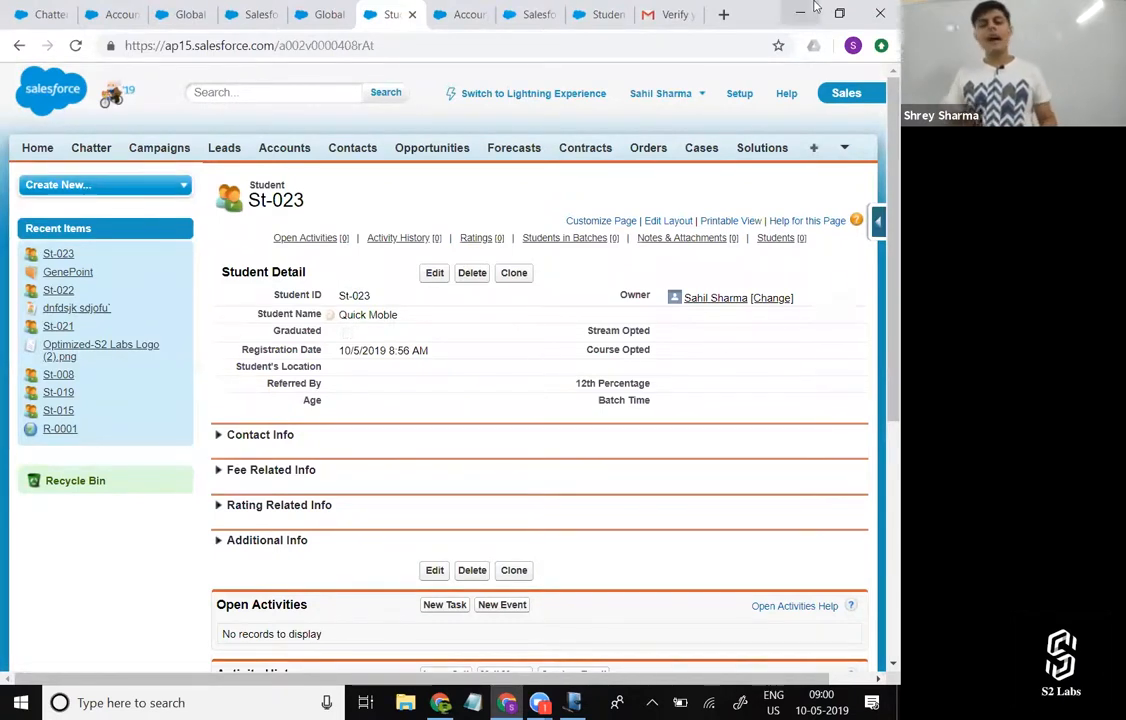
Go to Setup from the Salesforce home page and open the Feed Tracking settings by searching for "Feed Tr".
left_click(325, 14)
left_click(252, 14)
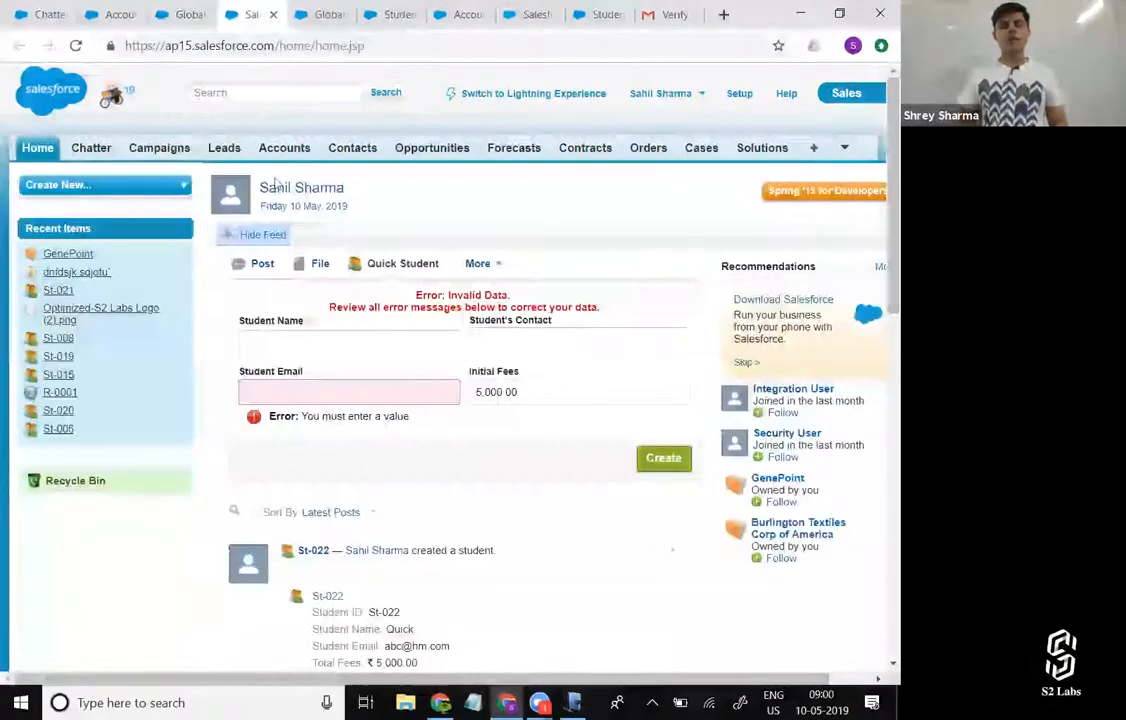
left_click(739, 93)
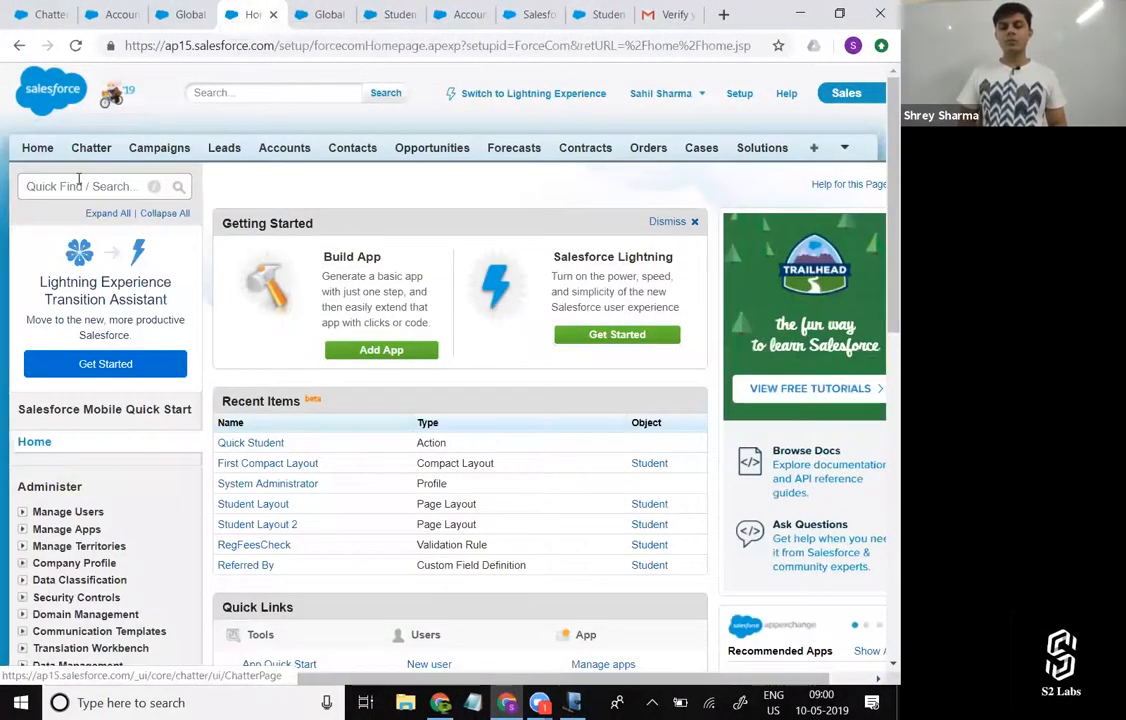
left_click(78, 182)
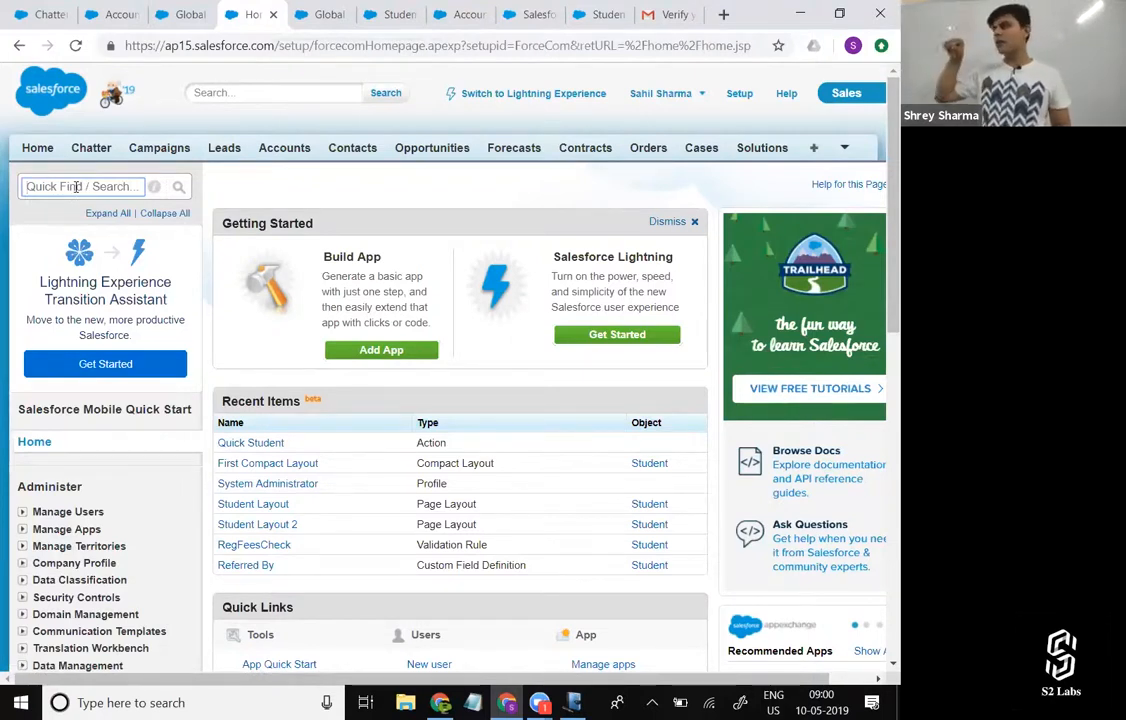
type("Fe")
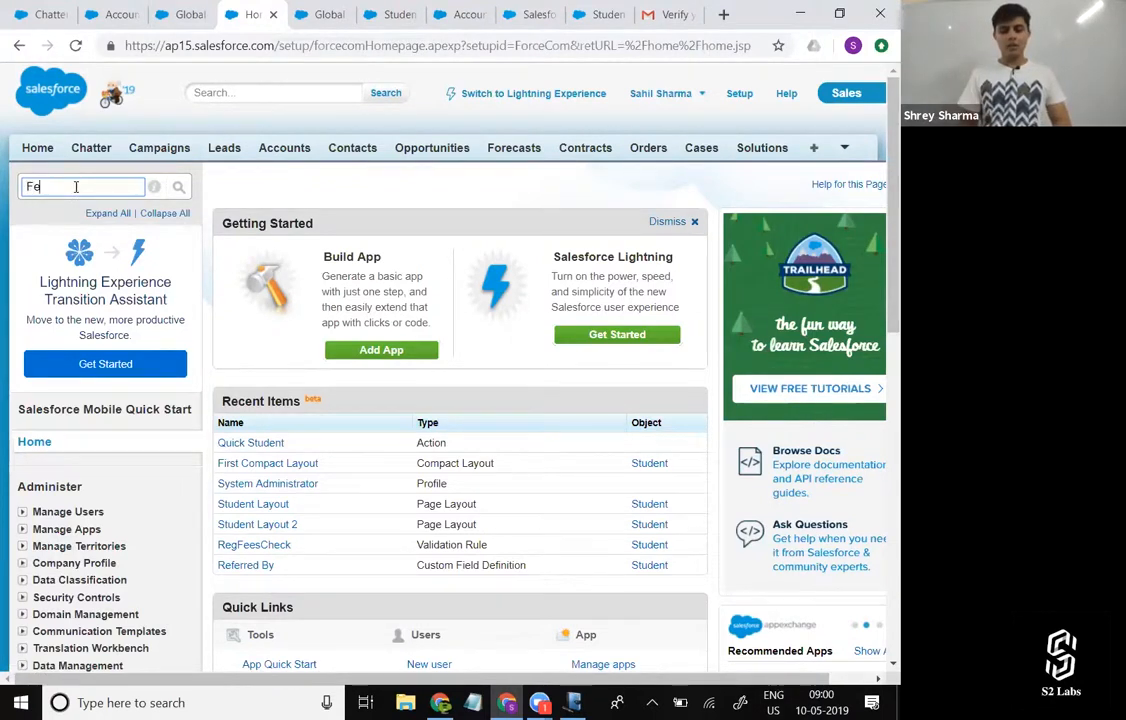
type("ed Tr")
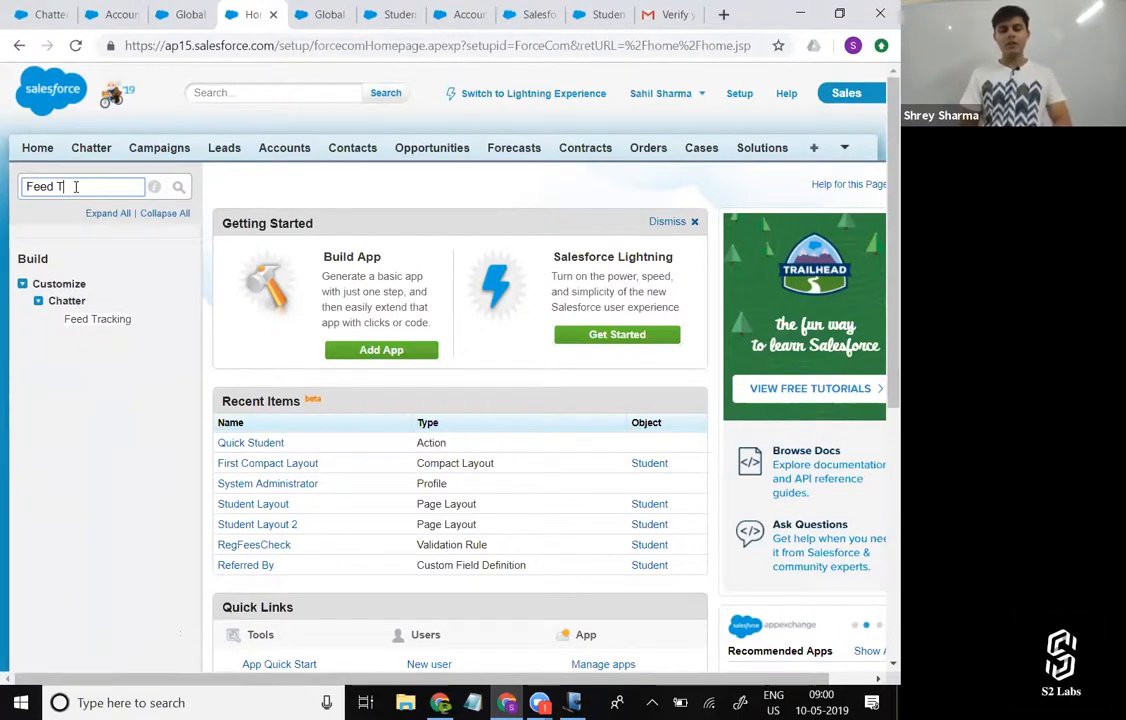
left_click(97, 319)
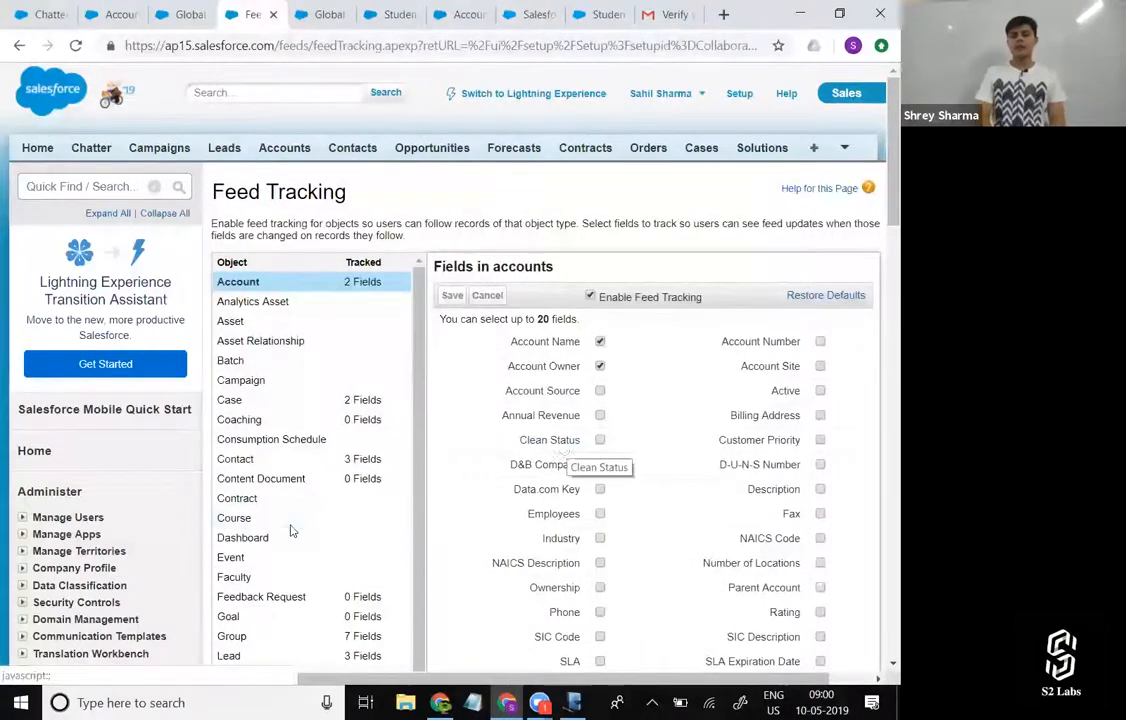
Select the Student object in the Feed Tracking settings and enable feed tracking for it.
scroll(294, 527, "down", 2)
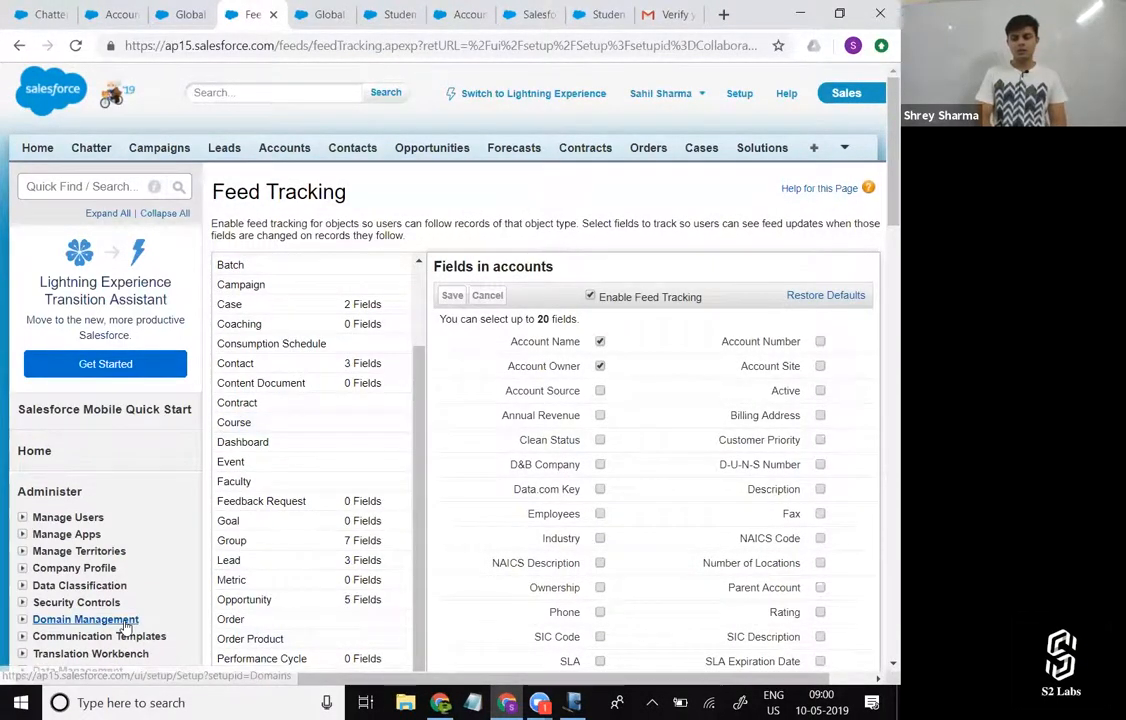
scroll(295, 545, "down", 3)
left_click(281, 537)
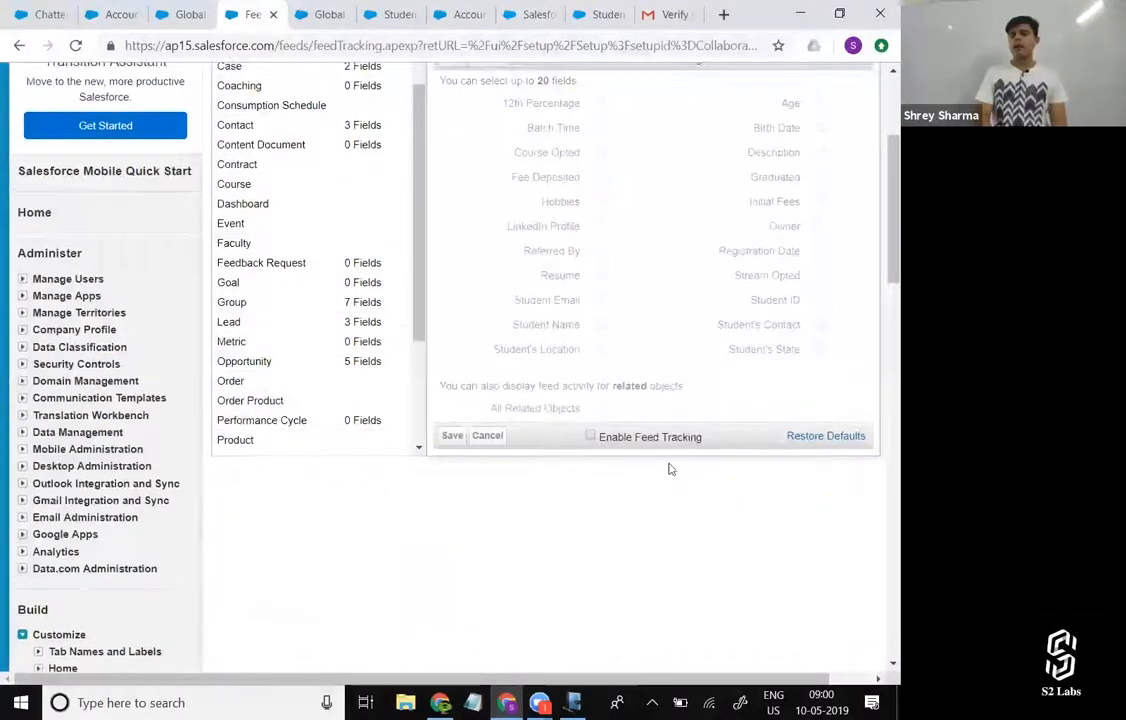
left_click(590, 250)
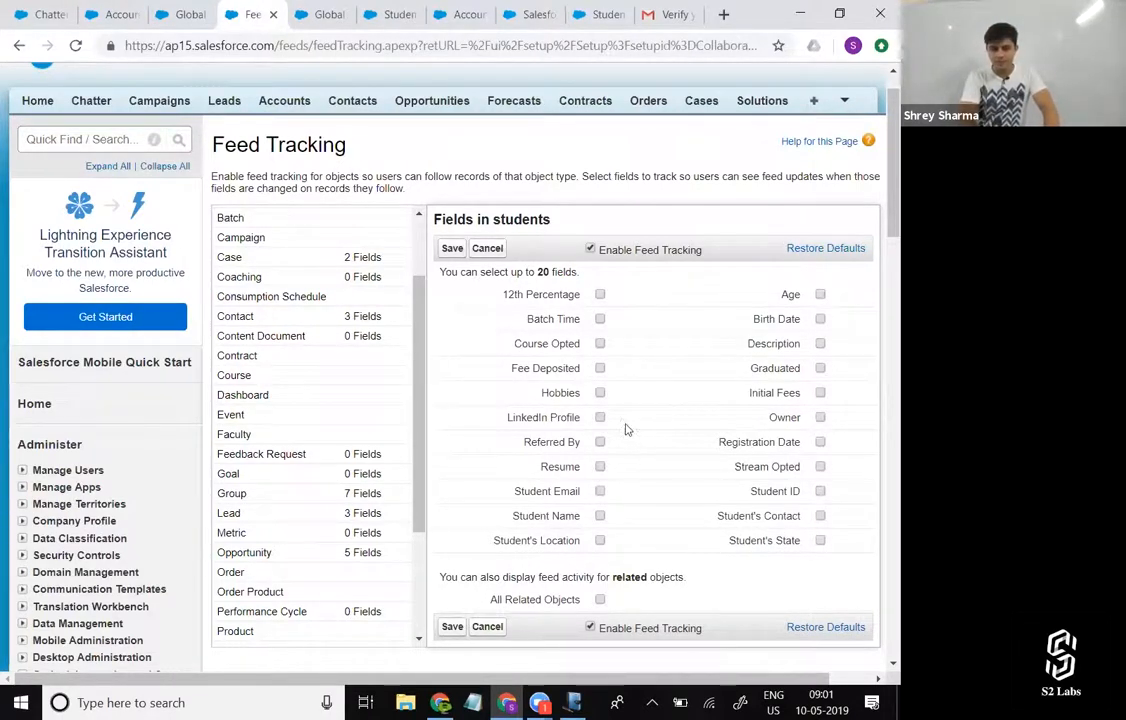
Track the Fee Deposited, Initial Fees, Student Email and Student Name fields for students and save the settings.
left_click(600, 368)
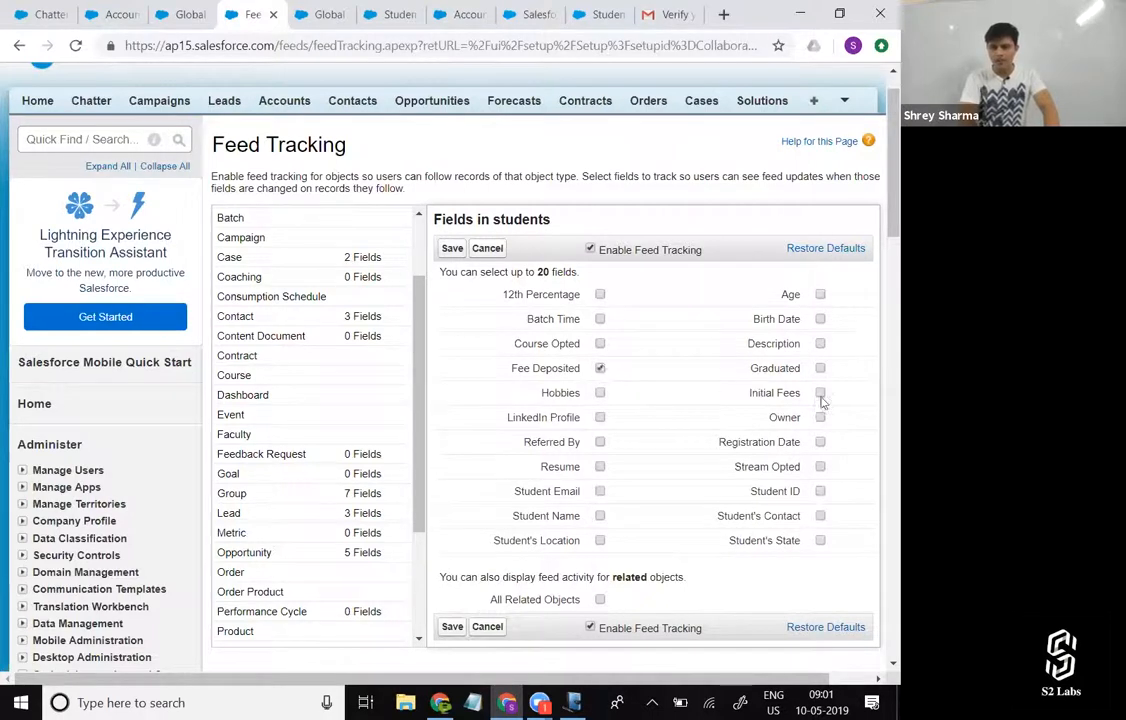
scroll(770, 469, "down", 1)
scroll(776, 471, "up", 1)
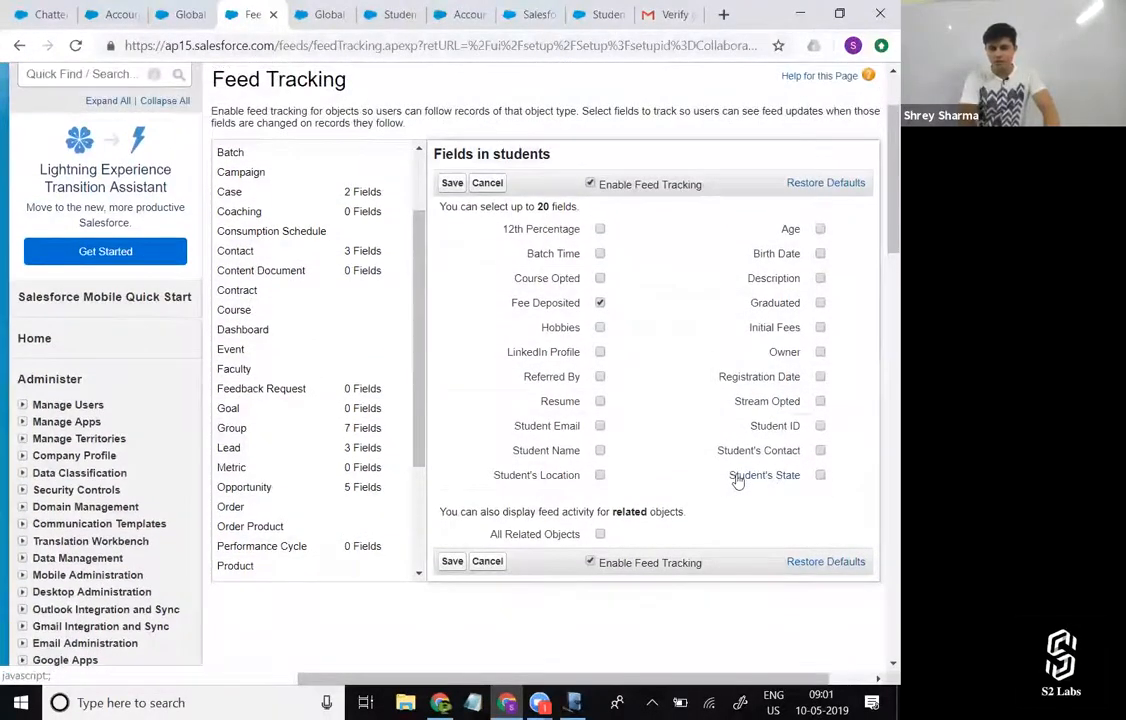
left_click(820, 327)
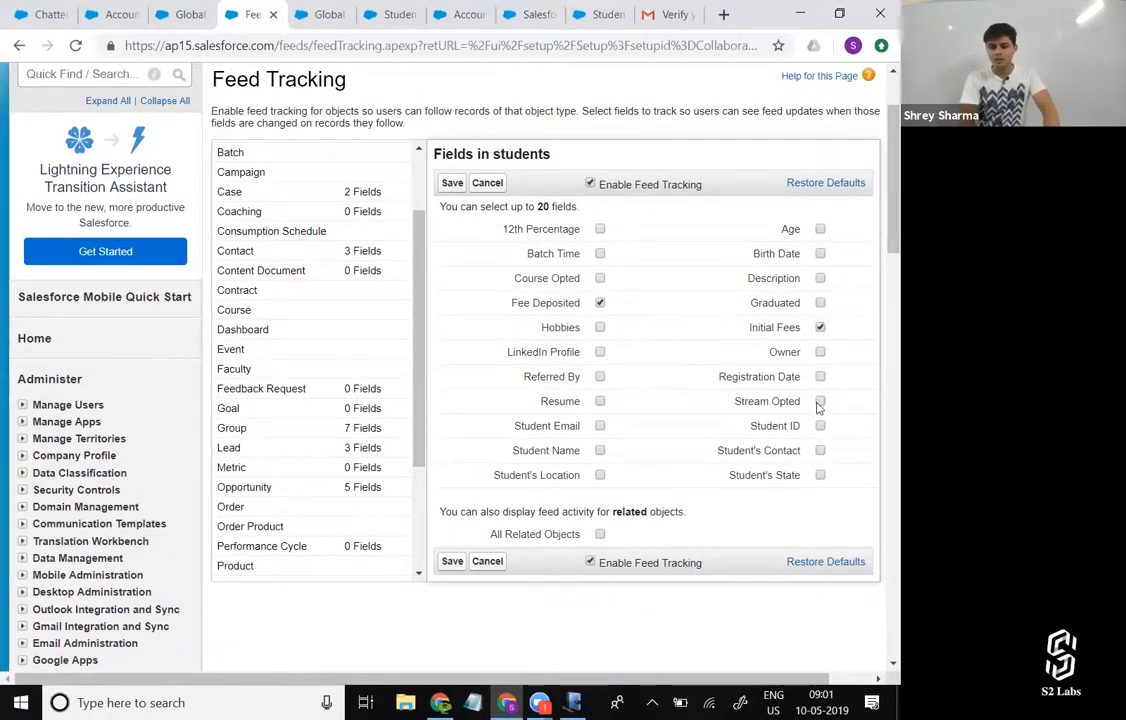
left_click(600, 426)
left_click(600, 451)
left_click(456, 562)
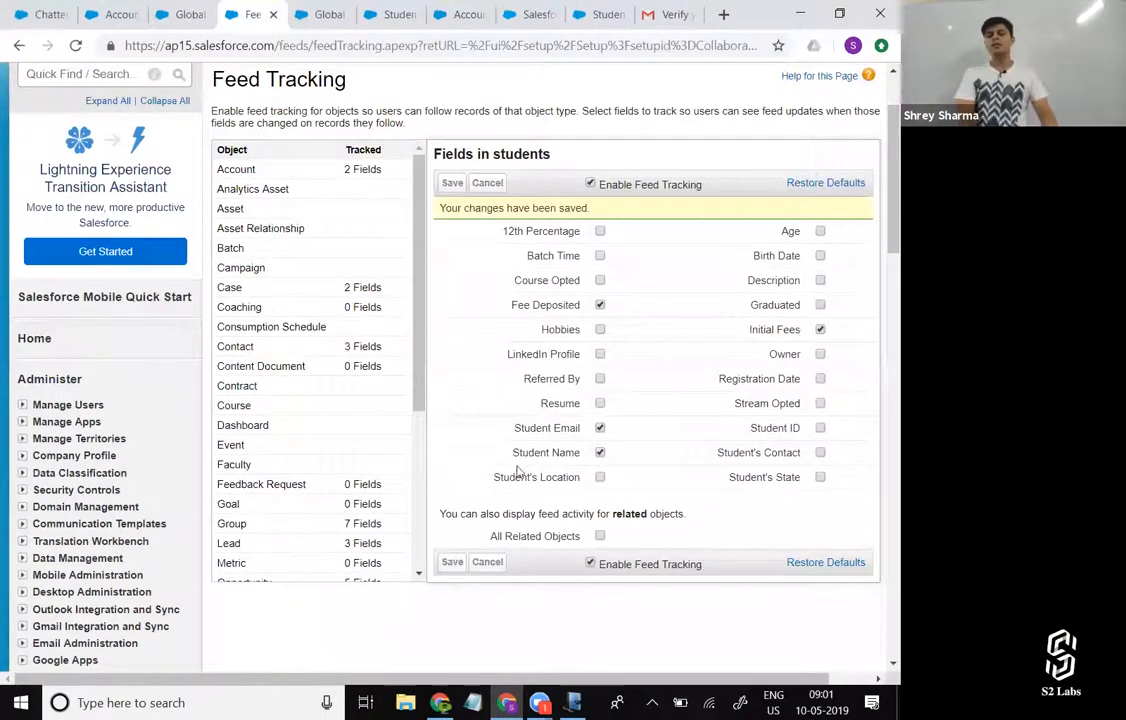
Reload the St-023 student record in its browser tab and look over its feed area.
left_click(395, 14)
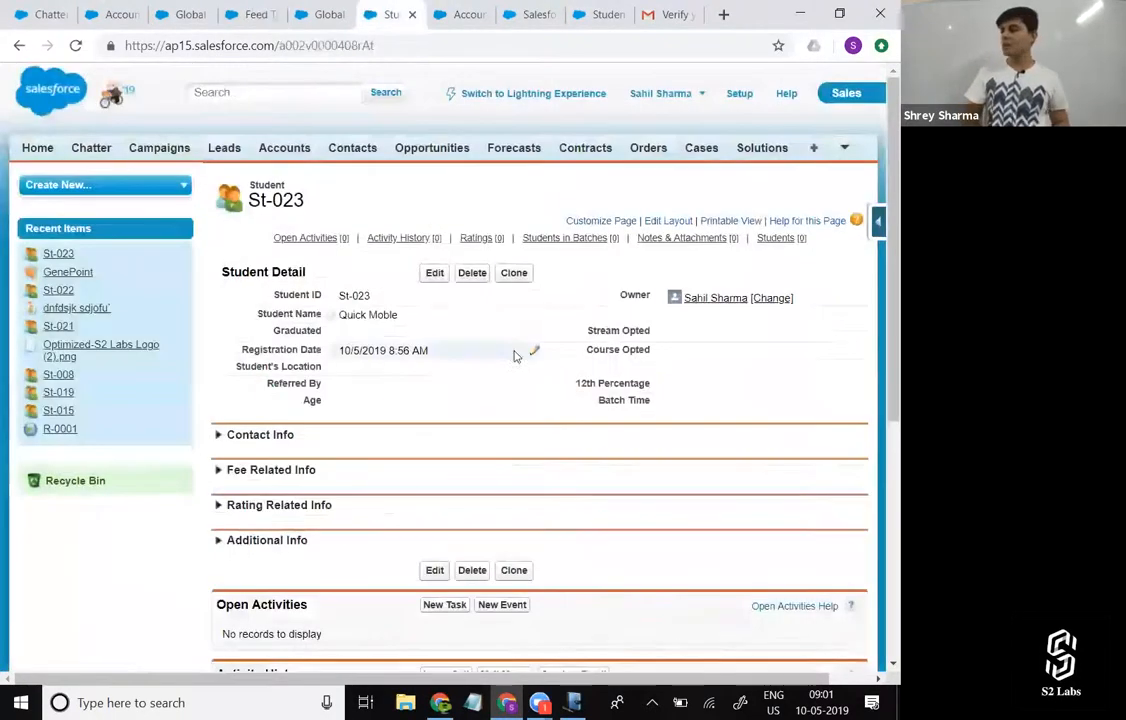
left_click(76, 45)
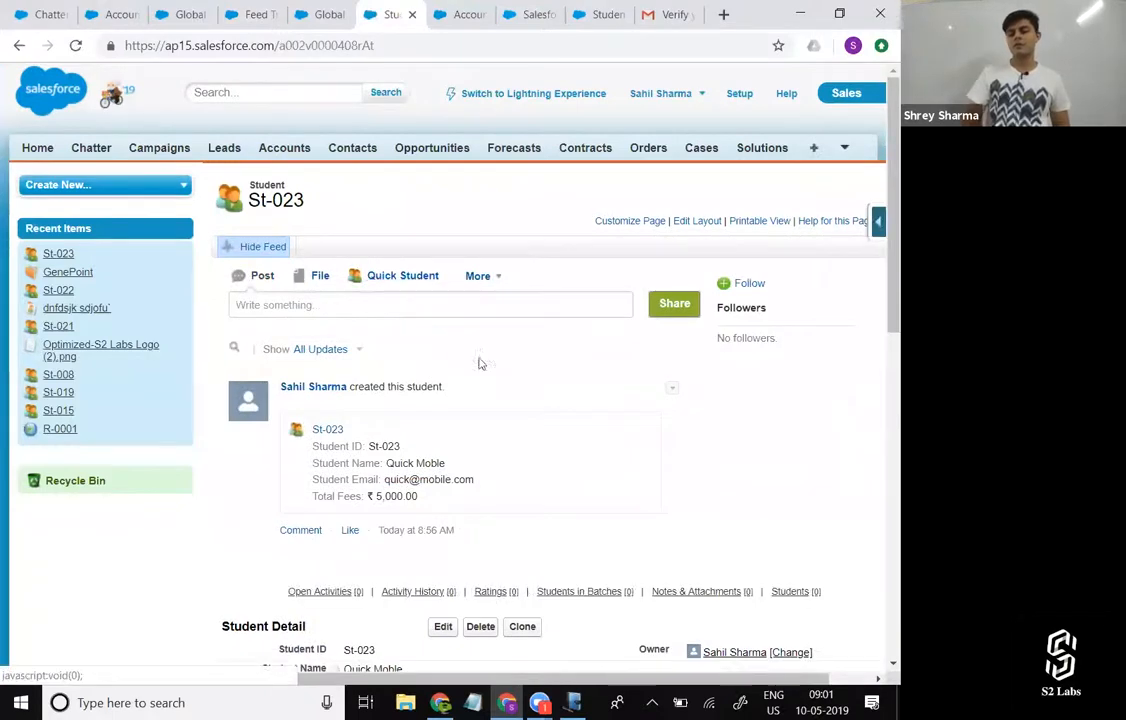
mouse_move(585, 594)
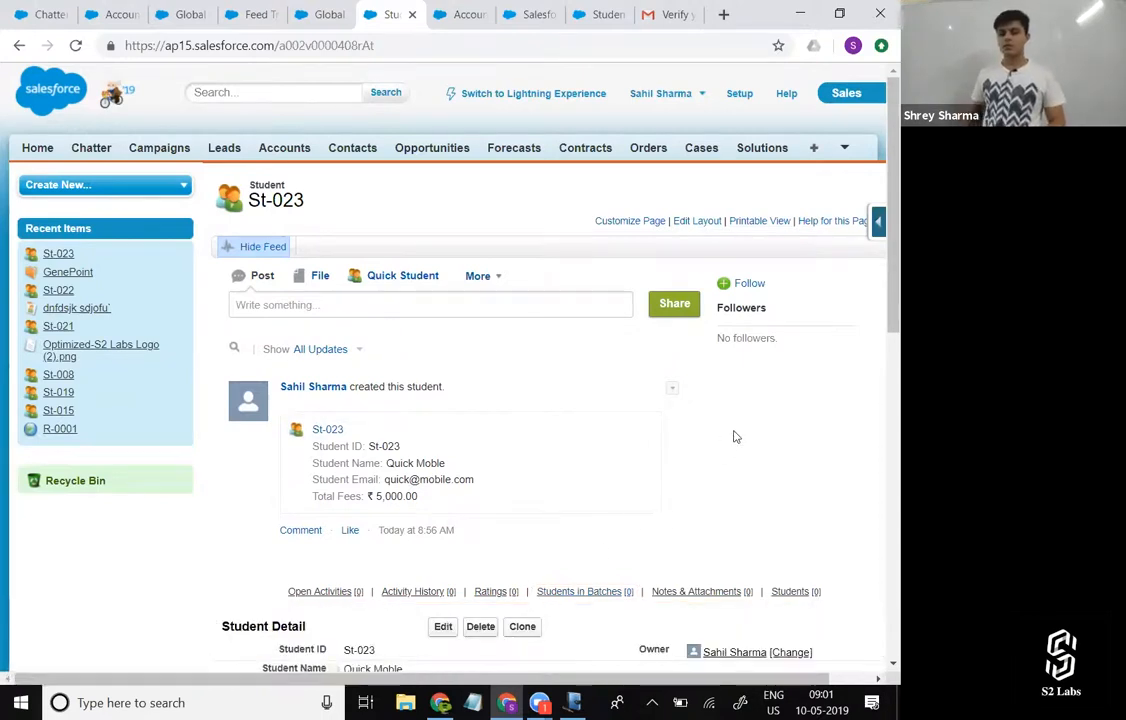
scroll(734, 437, "down", 2)
scroll(734, 437, "up", 2)
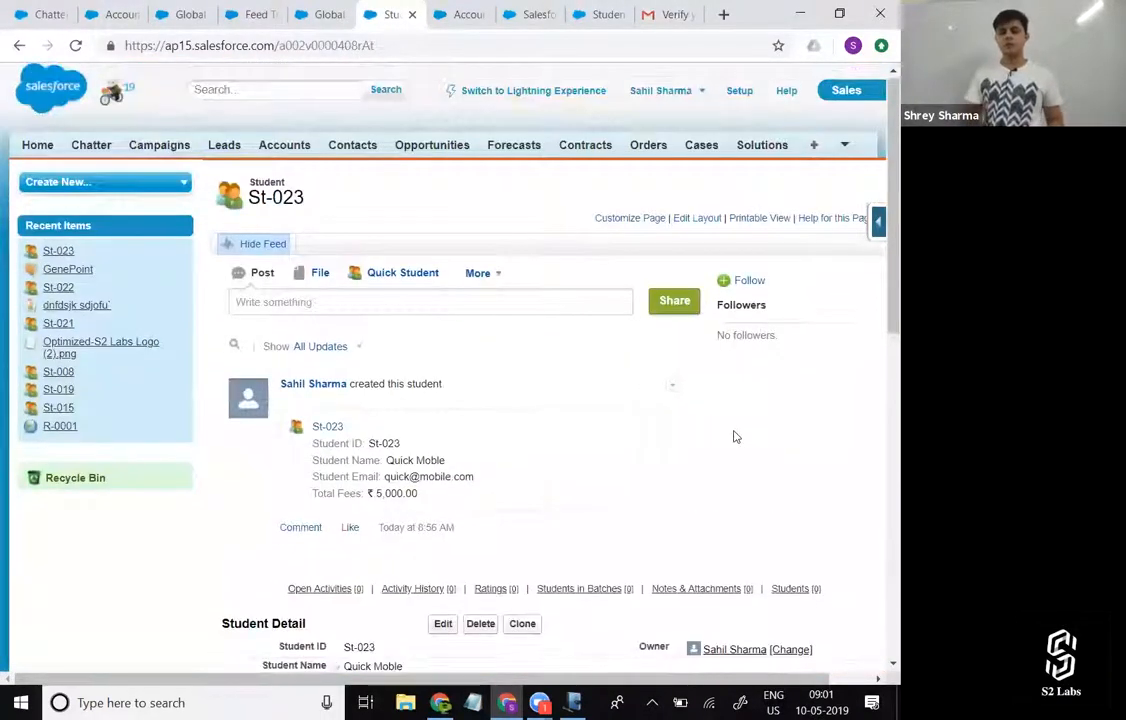
left_click_drag(216, 280, 715, 540)
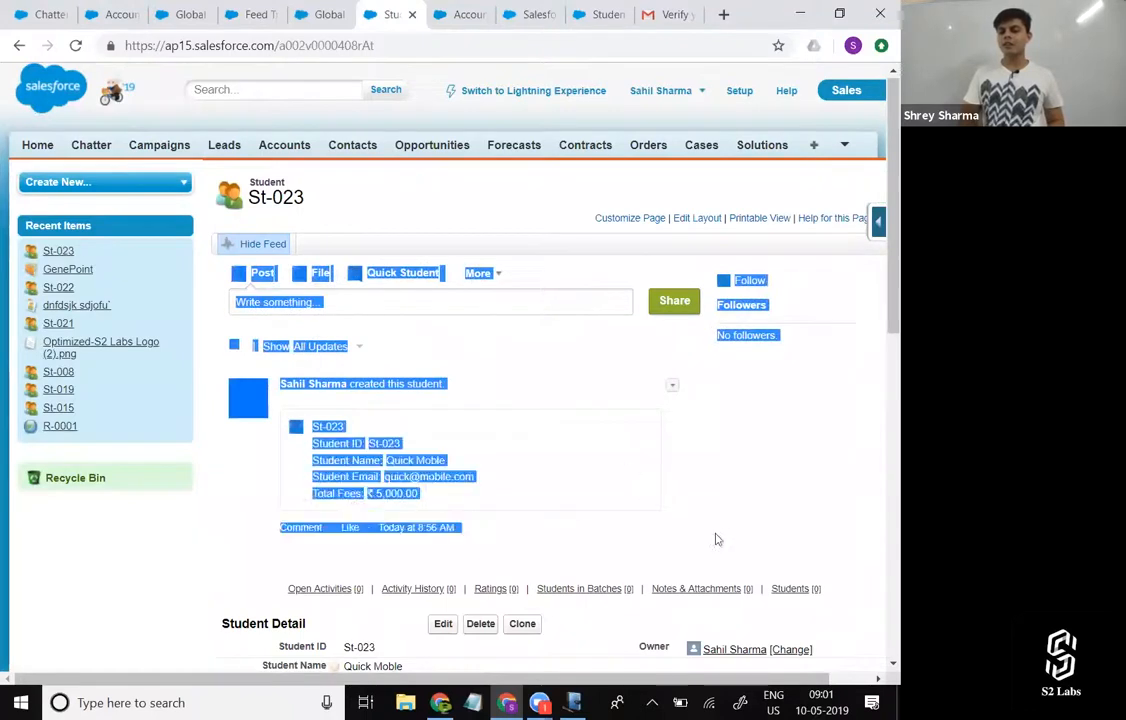
left_click(742, 537)
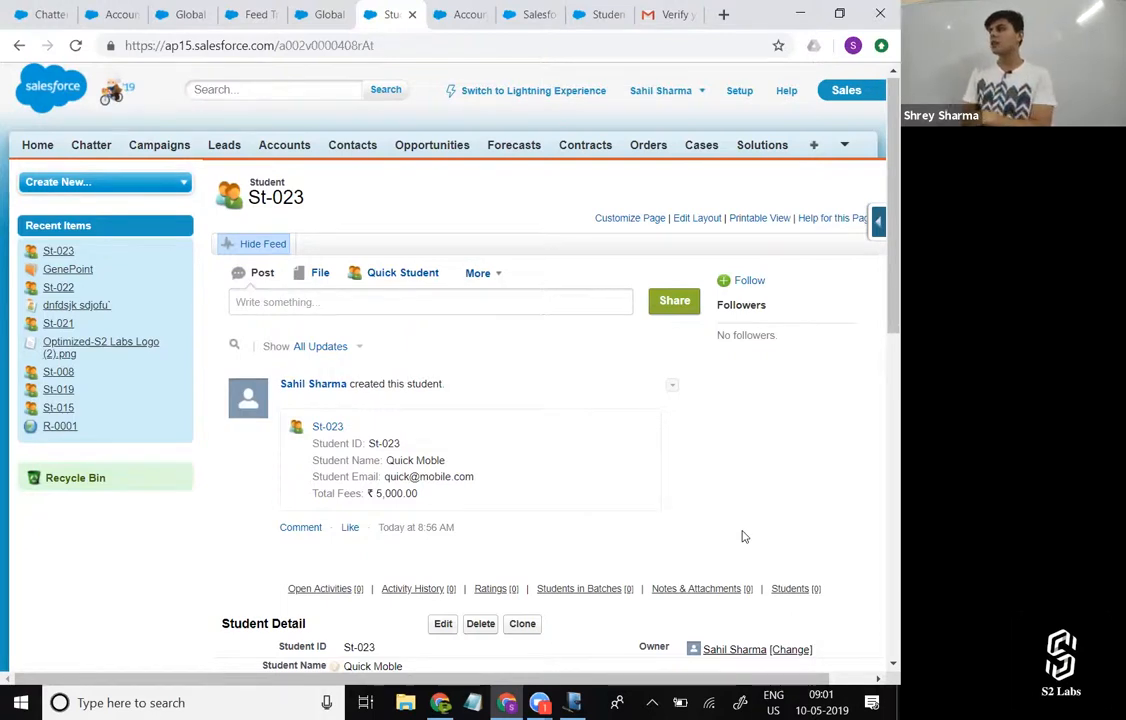
Edit student St-023 to change the Student Name to "Quick Mobile" and the Age to 15, and save the record.
scroll(742, 532, "down", 1)
left_click(443, 541)
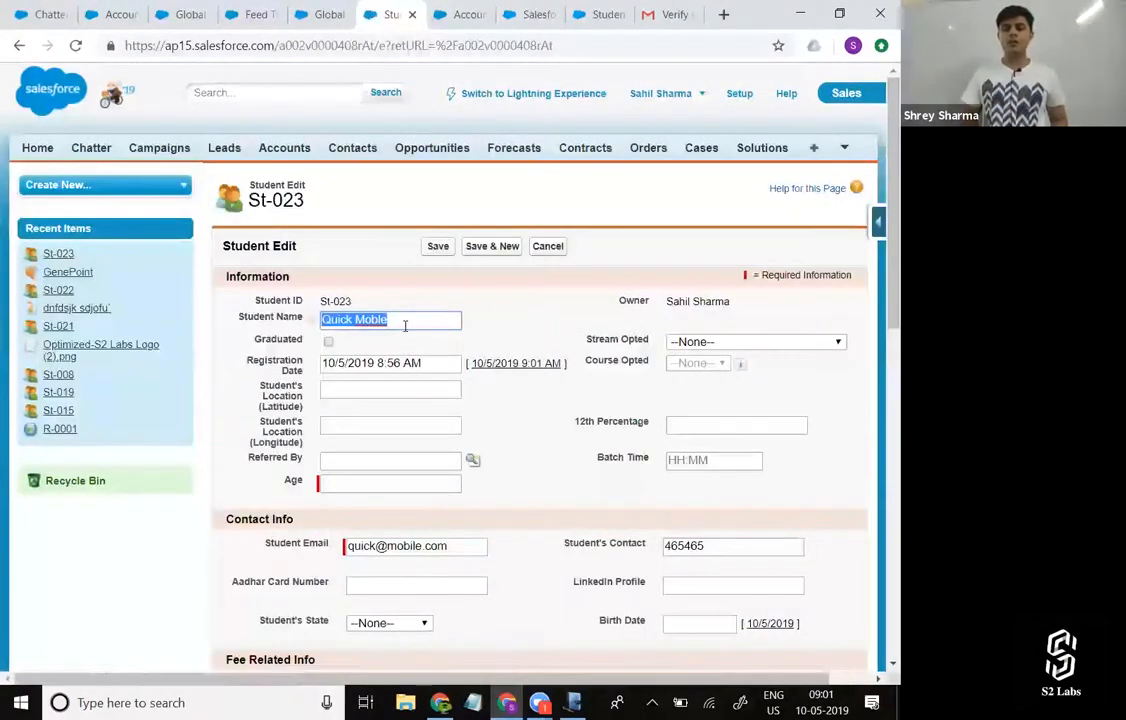
left_click(403, 323)
key("BackSpace")
key("BackSpace")
key("BackSpace")
type("le")
key("Return")
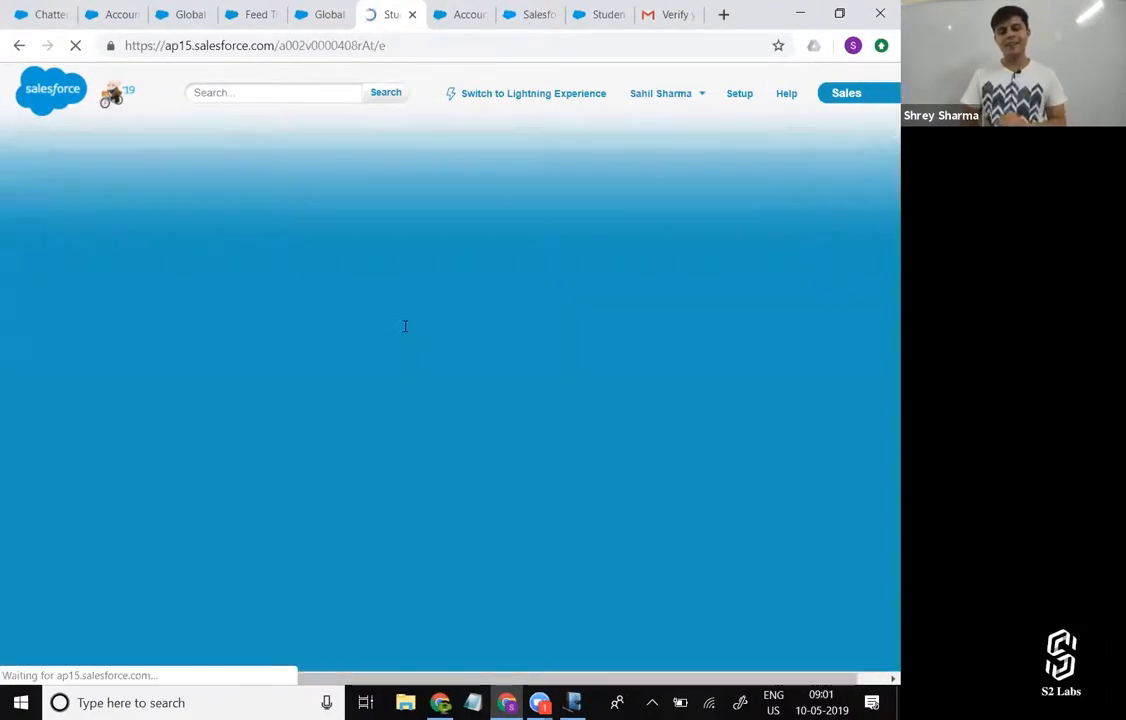
left_click(400, 508)
type("15")
key("Return")
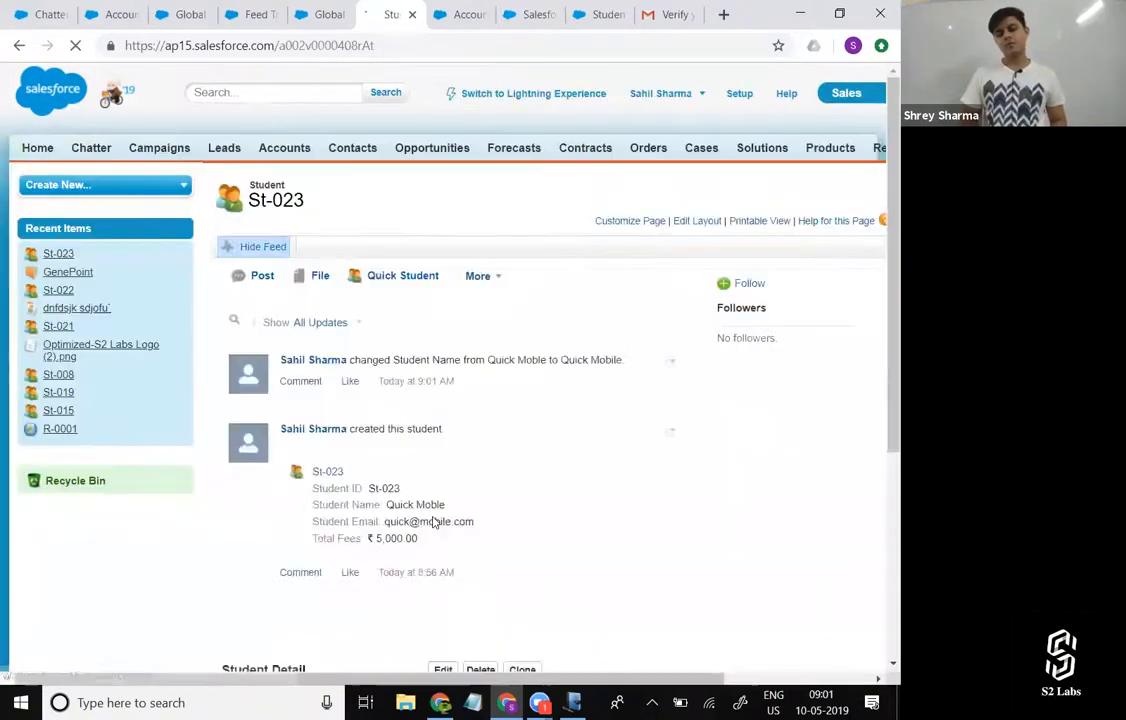
left_click(18, 45)
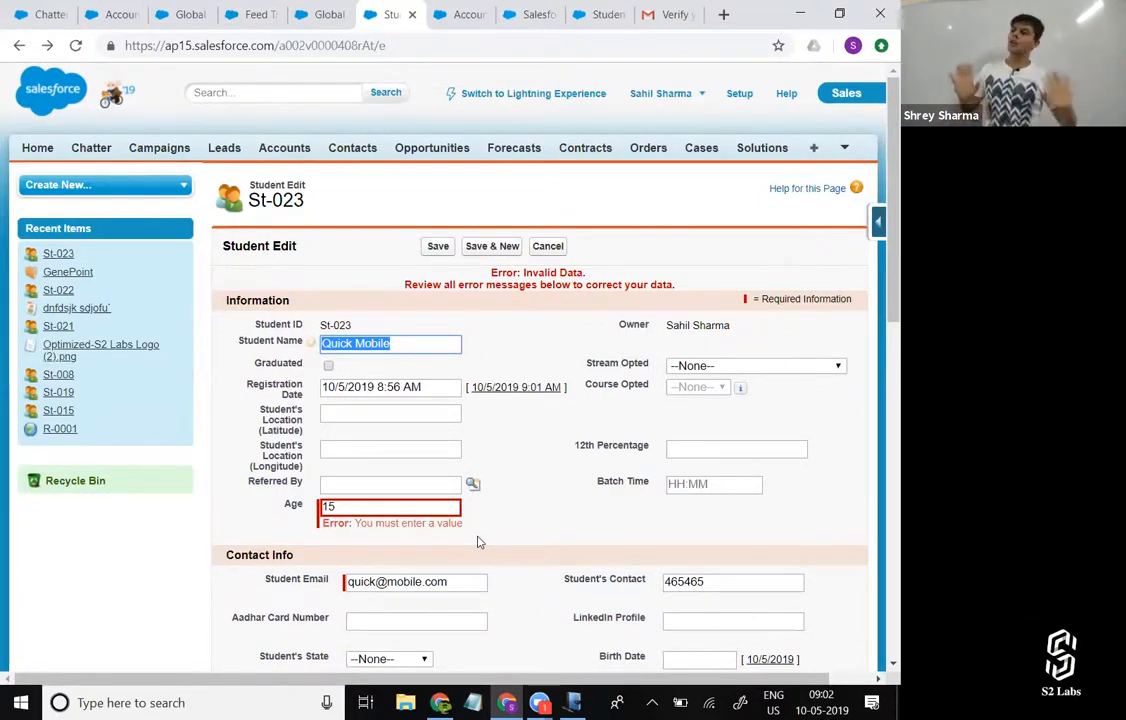
left_click(438, 245)
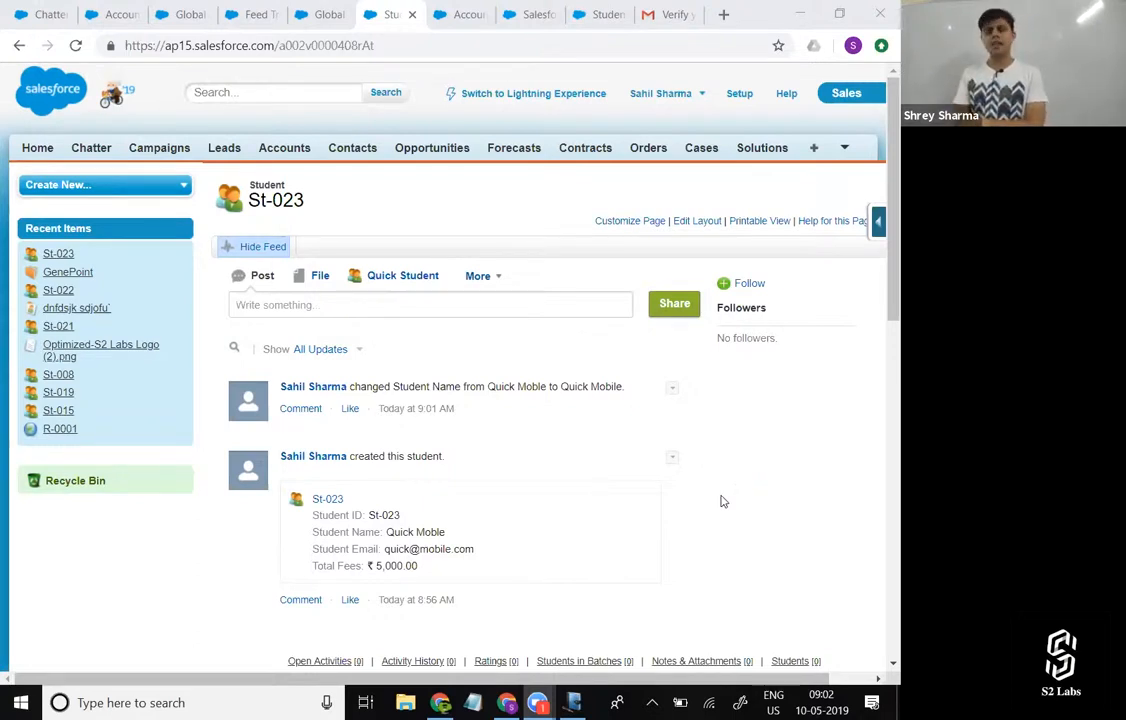
Check the student record's details and the additional actions offered in its feed.
scroll(720, 475, "down", 4)
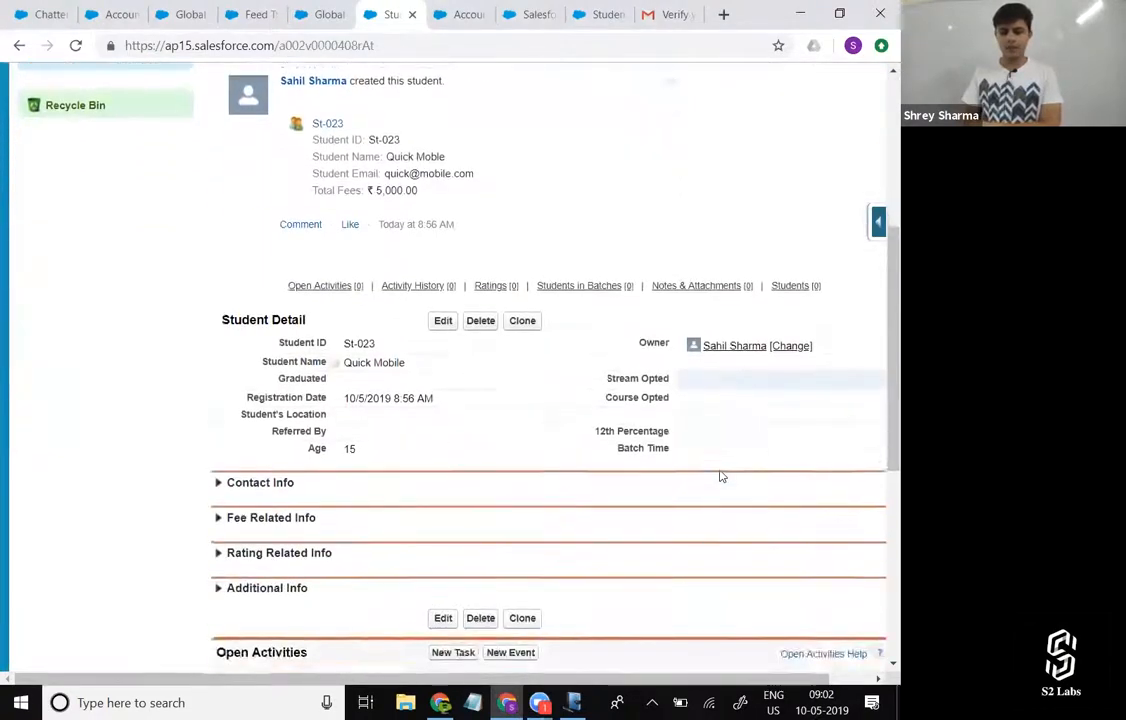
scroll(720, 475, "up", 4)
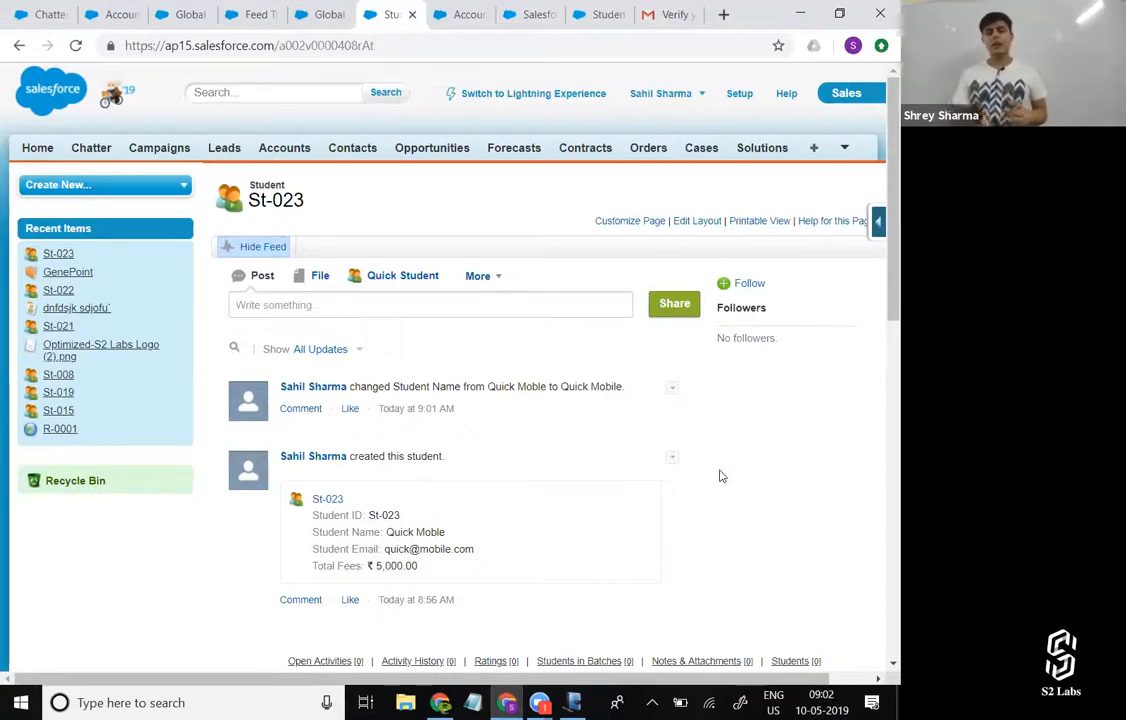
left_click(497, 277)
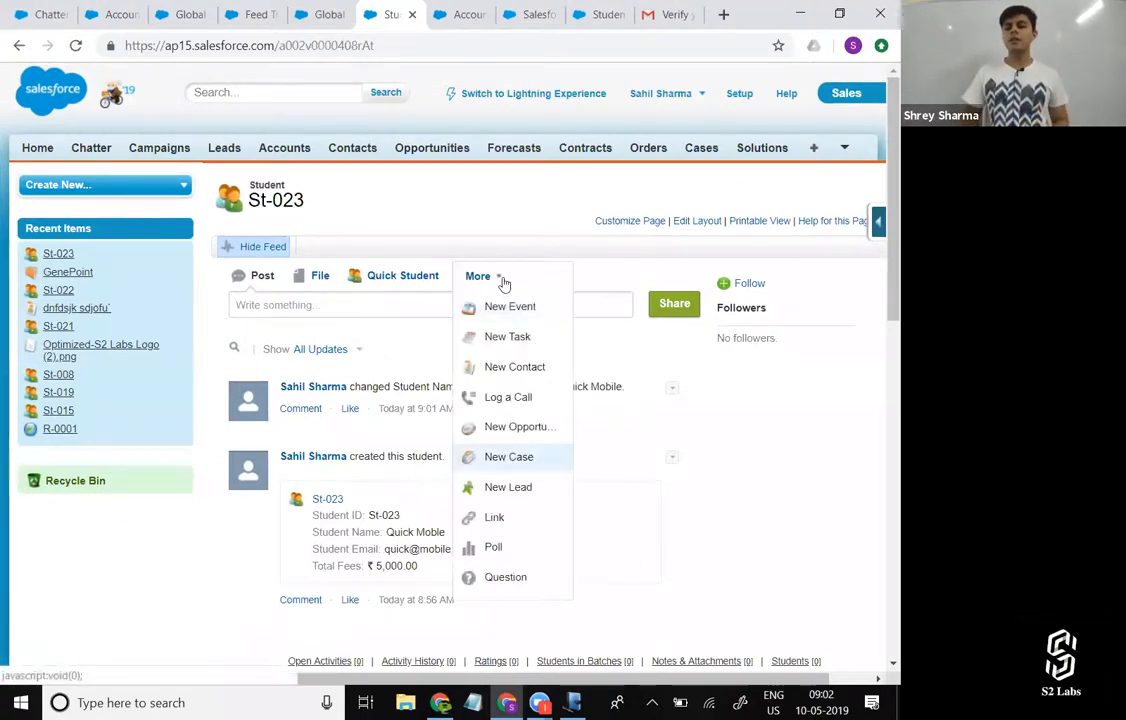
left_click(744, 459)
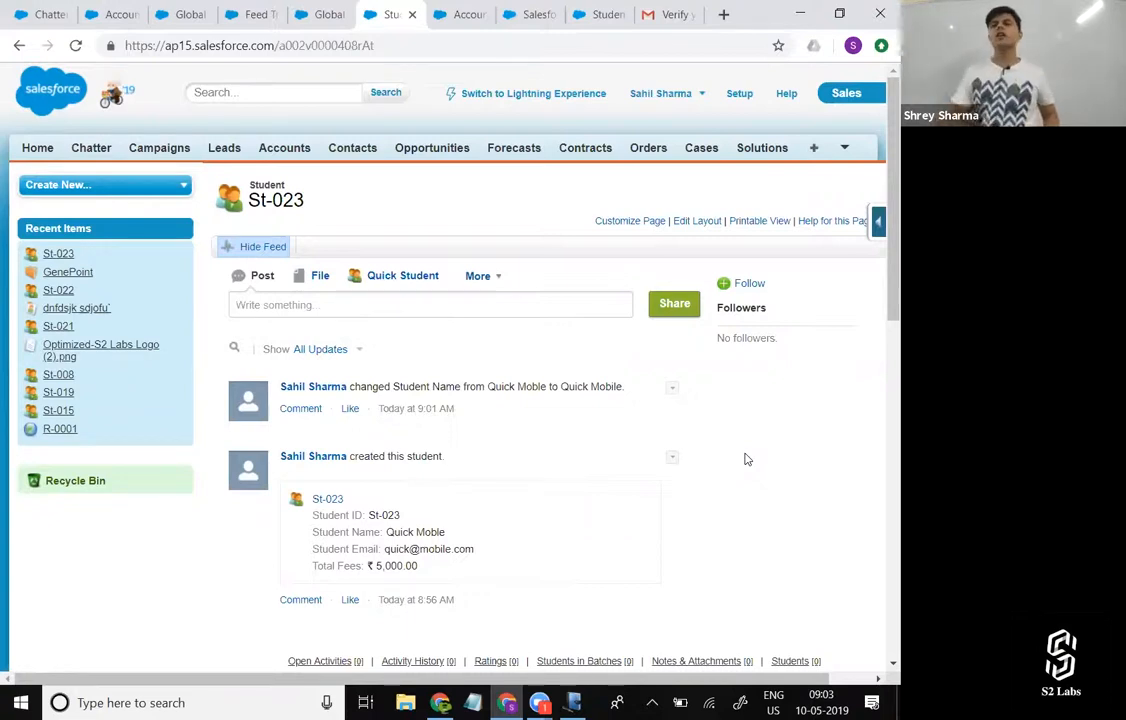
Search Setup for "Object", open the Student custom object's definition and go to its Buttons, Links, and Actions section.
left_click(737, 97)
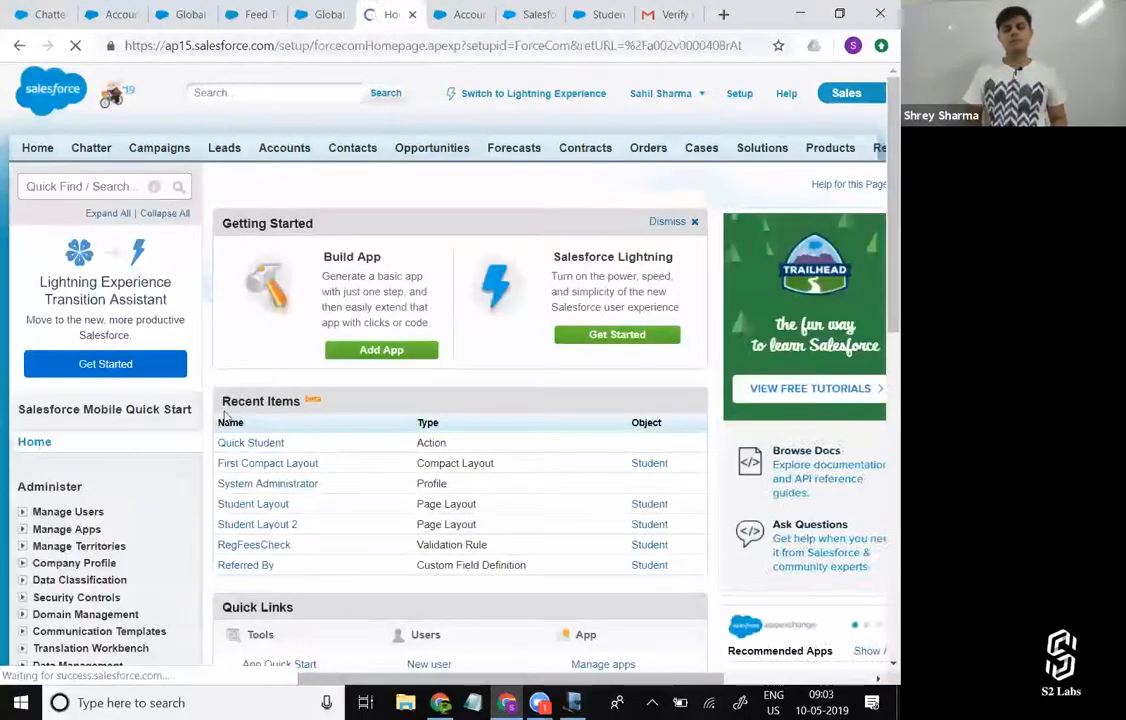
left_click(113, 184)
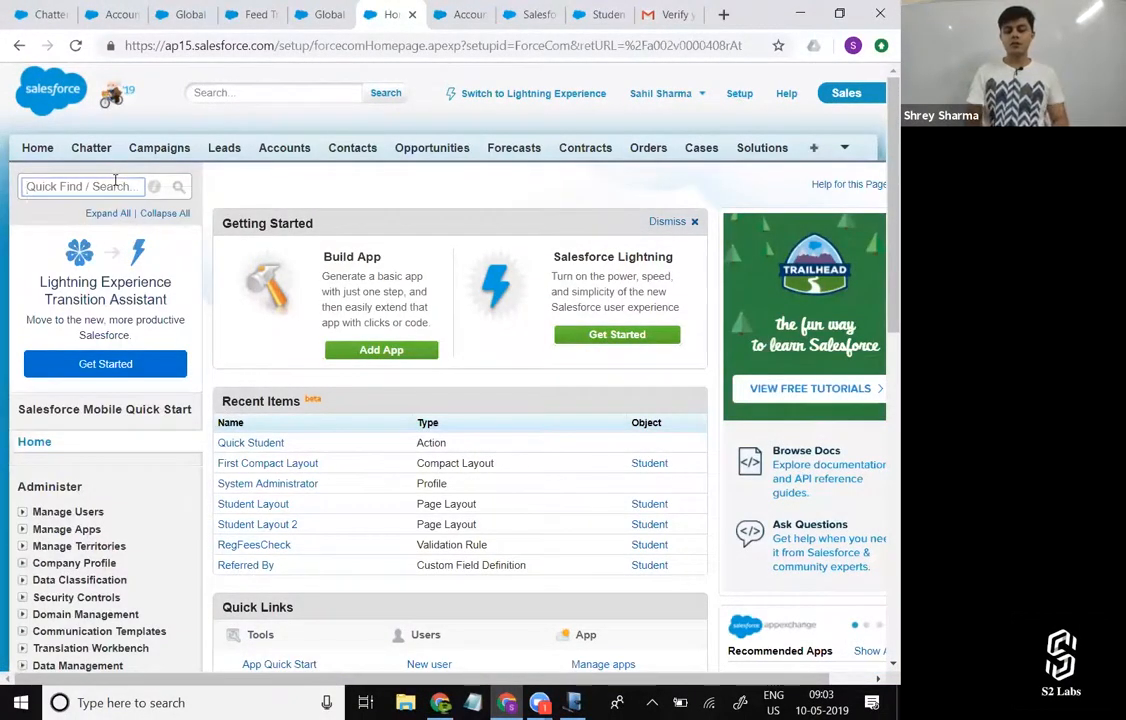
type("Object")
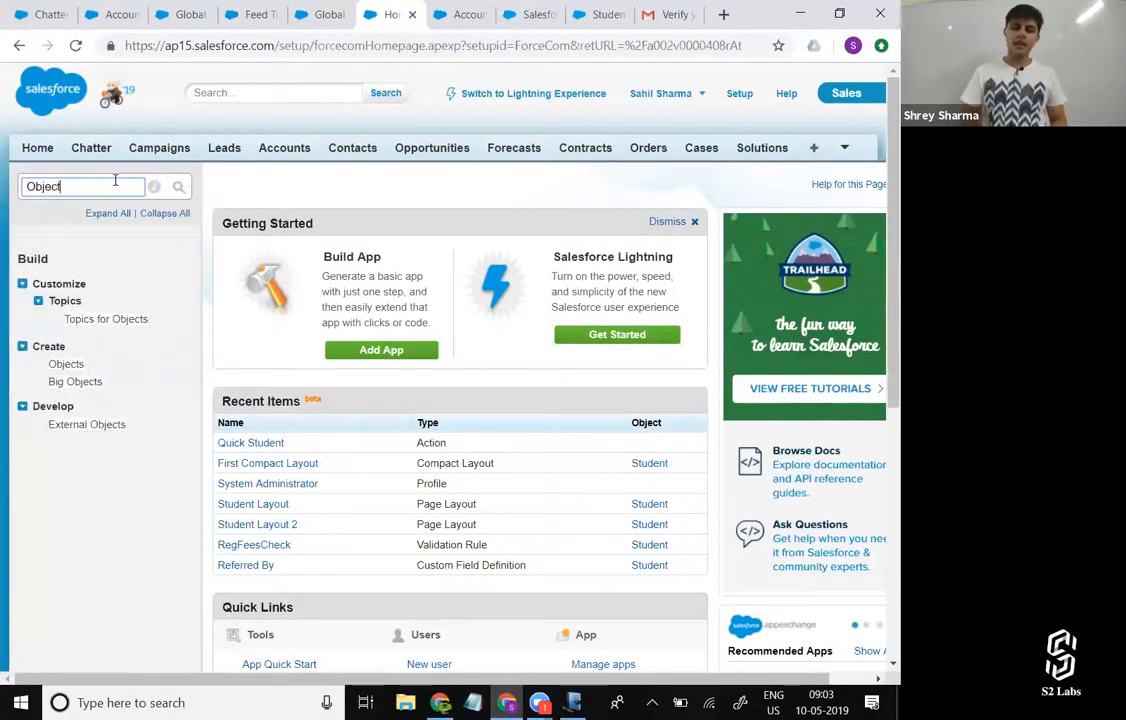
left_click(75, 367)
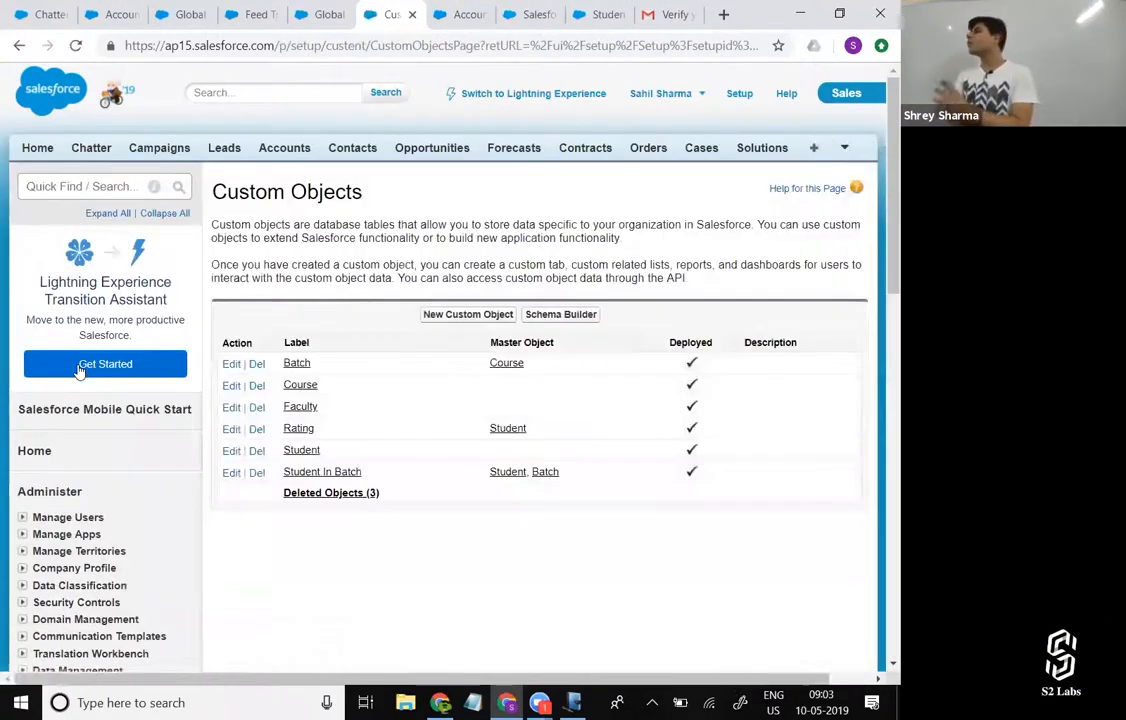
left_click(296, 452)
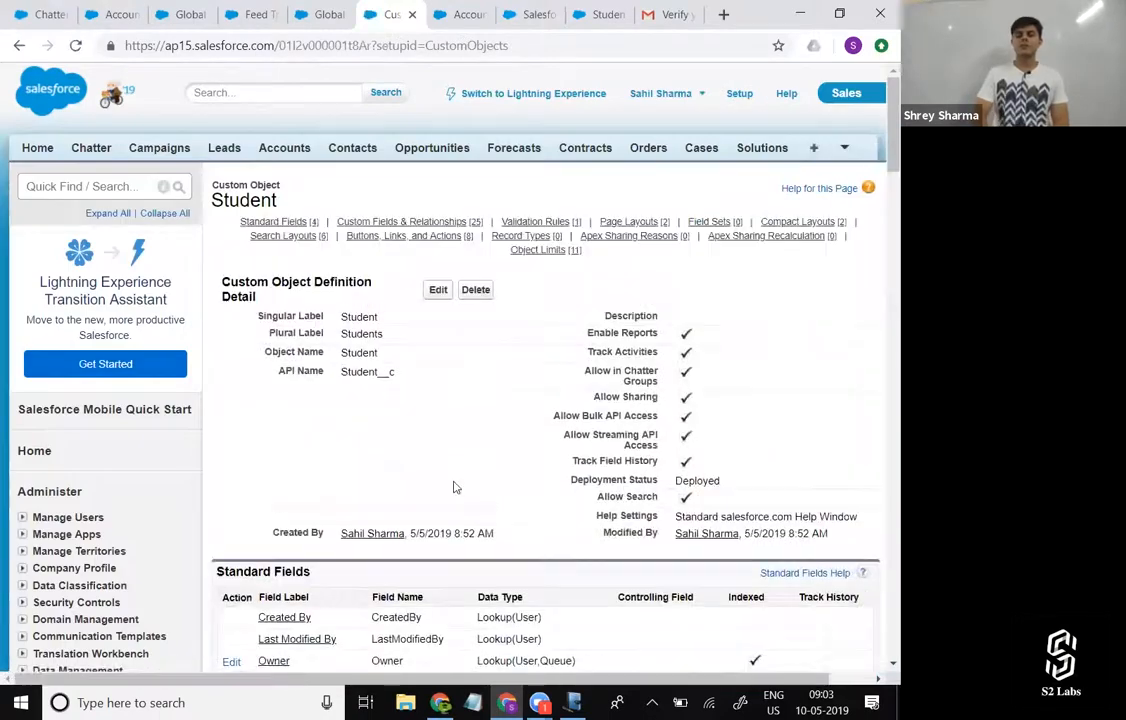
scroll(453, 486, "down", 3)
scroll(453, 486, "down", 15)
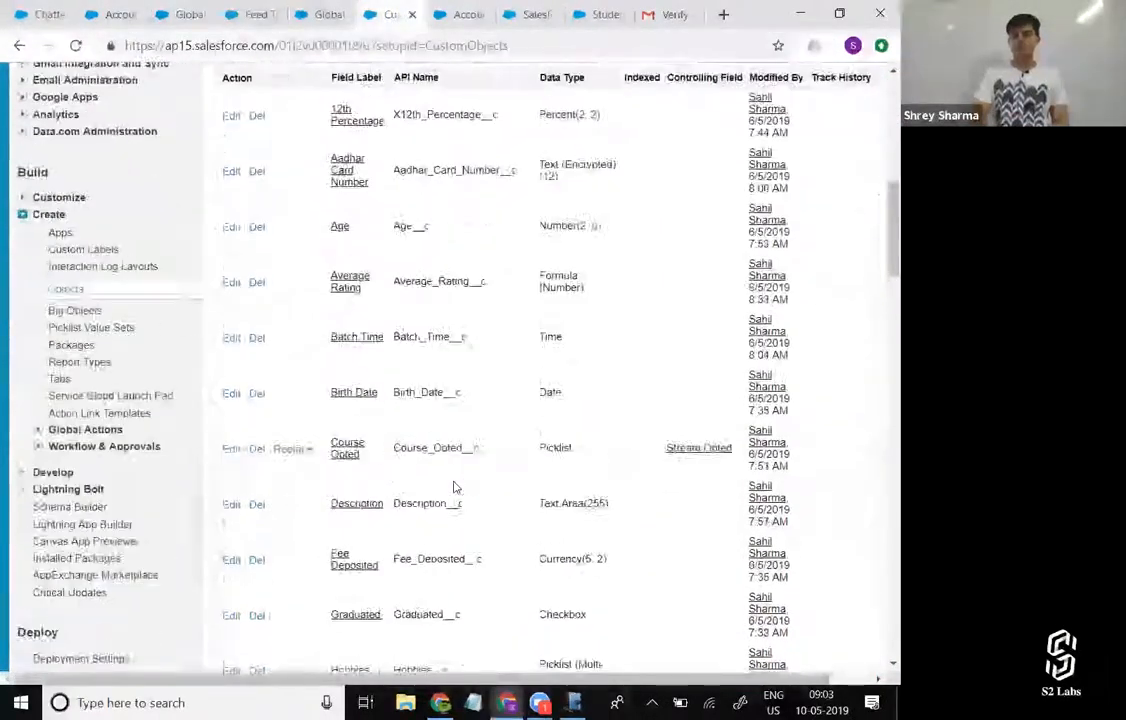
scroll(453, 486, "down", 15)
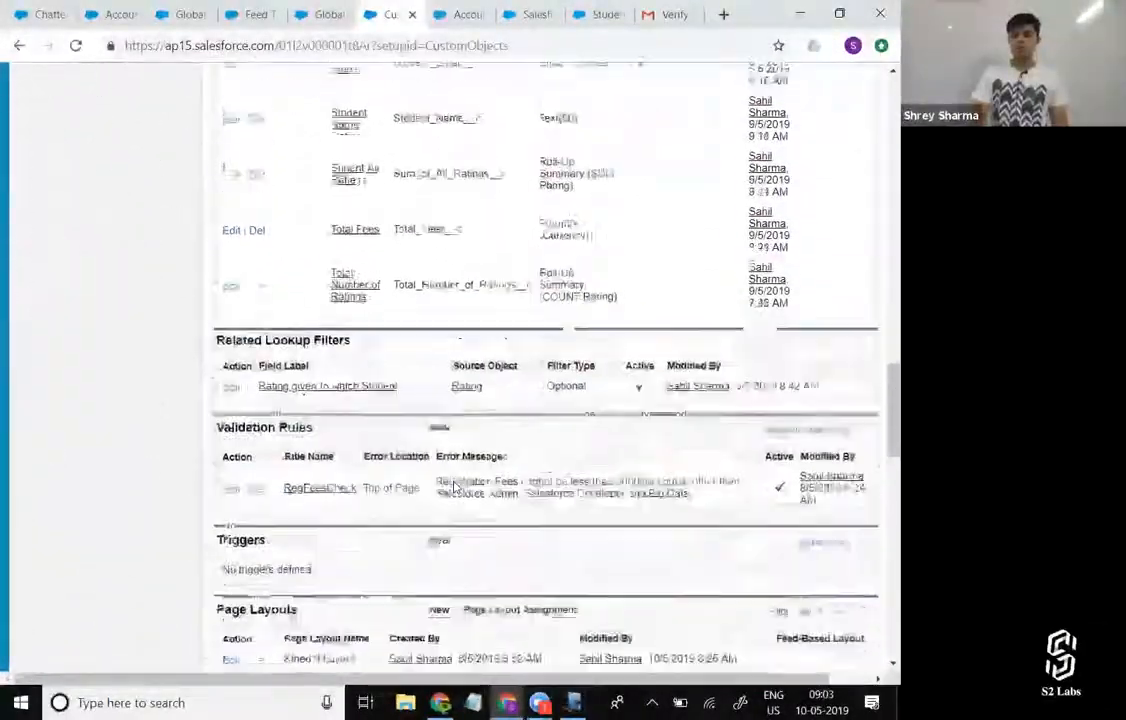
scroll(453, 486, "down", 5)
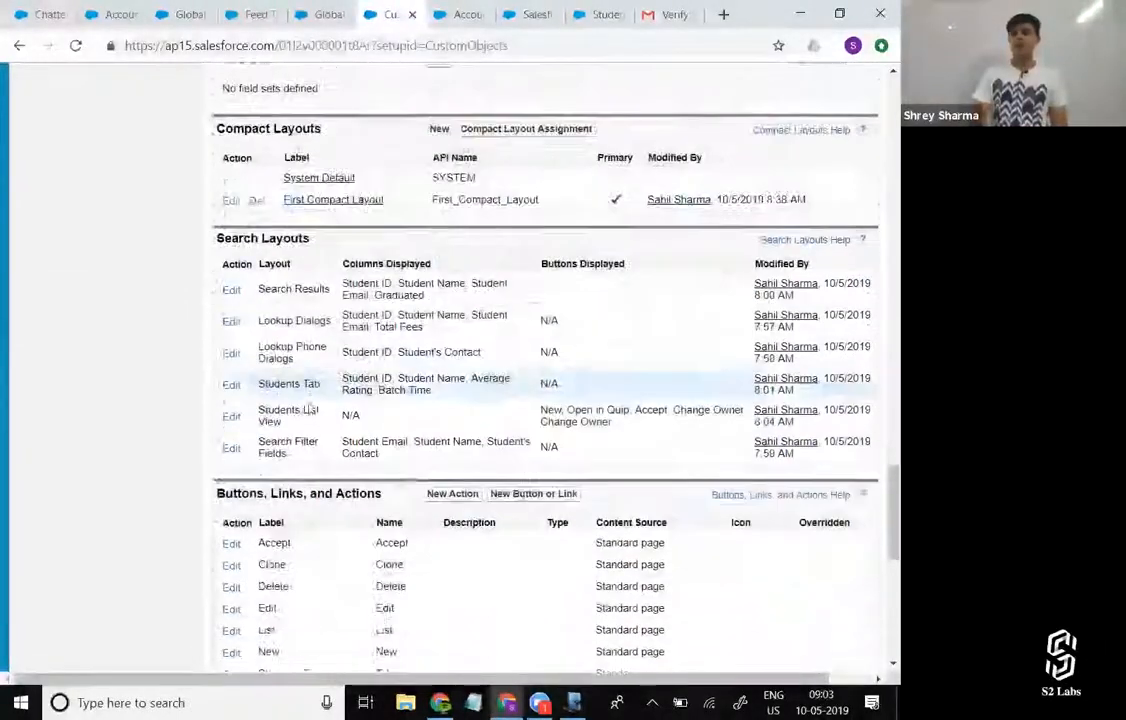
Switch to the Lightning Object Manager tab and open the new action form under Student's Buttons, Links, and Actions.
left_click(600, 14)
scroll(141, 483, "down", 1)
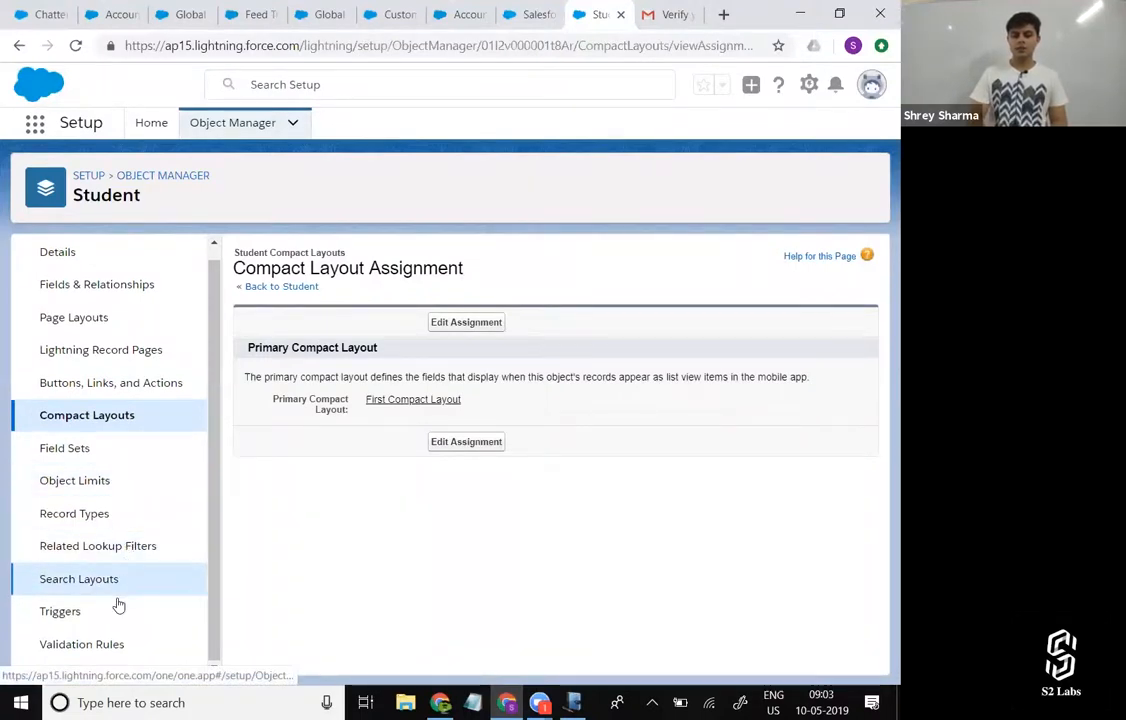
left_click(143, 382)
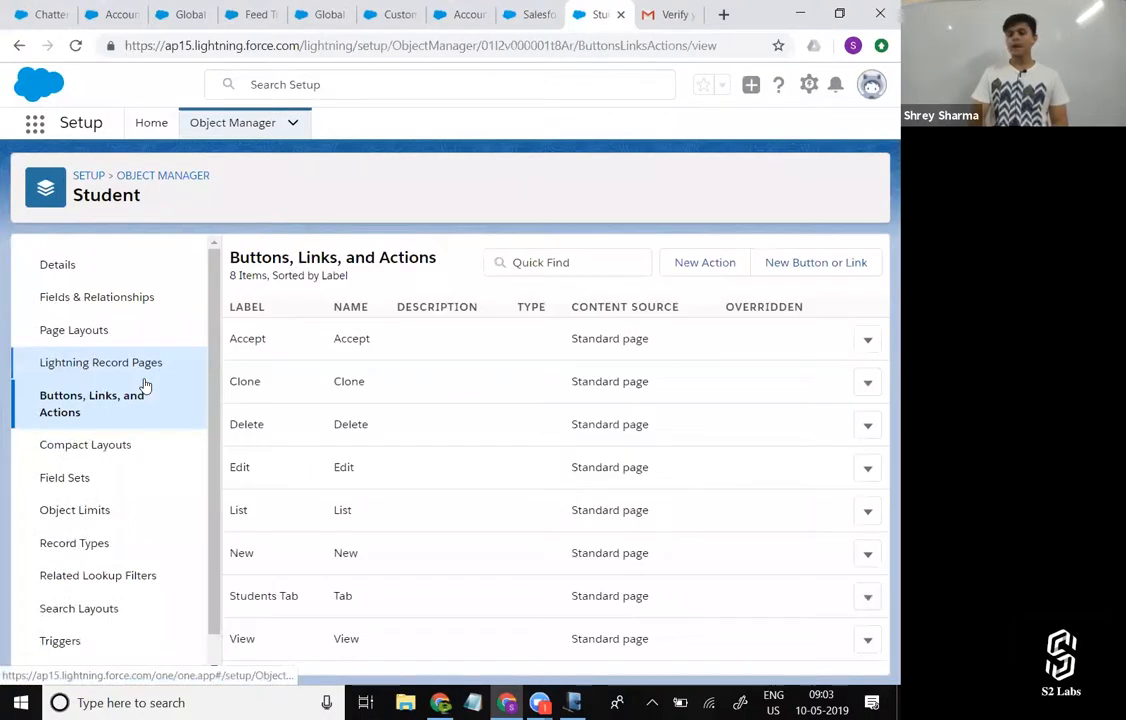
left_click(710, 263)
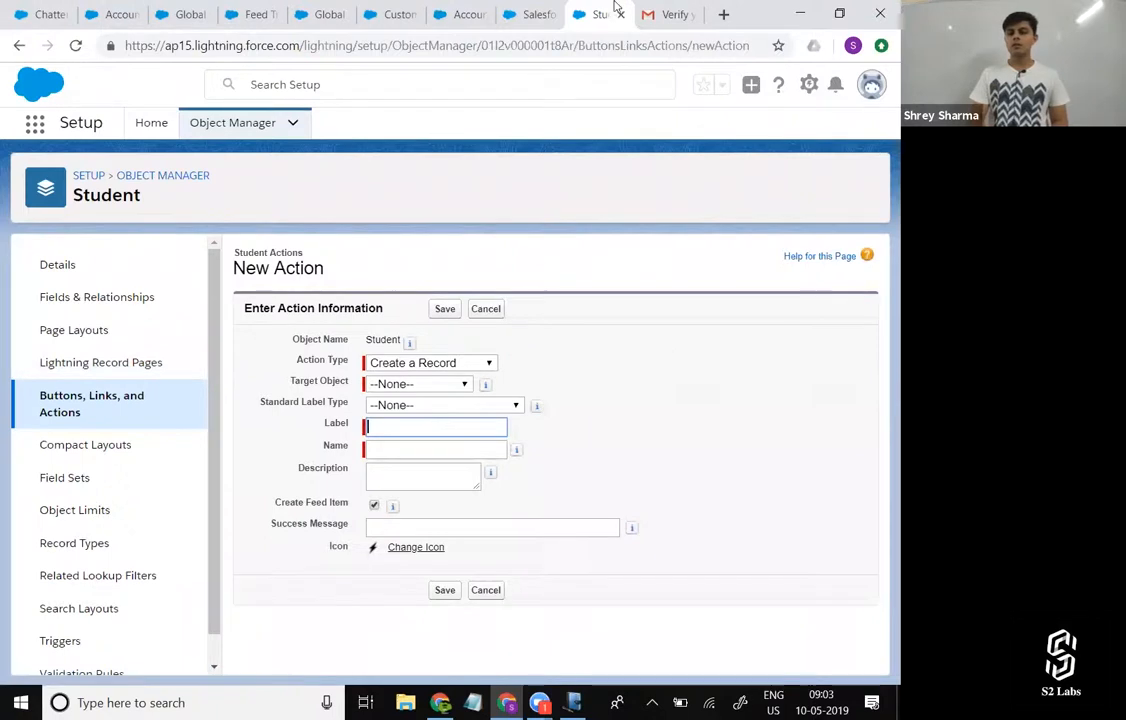
Open the new action form for Student in the Classic tab and compare it with the Lightning form.
left_click(524, 12)
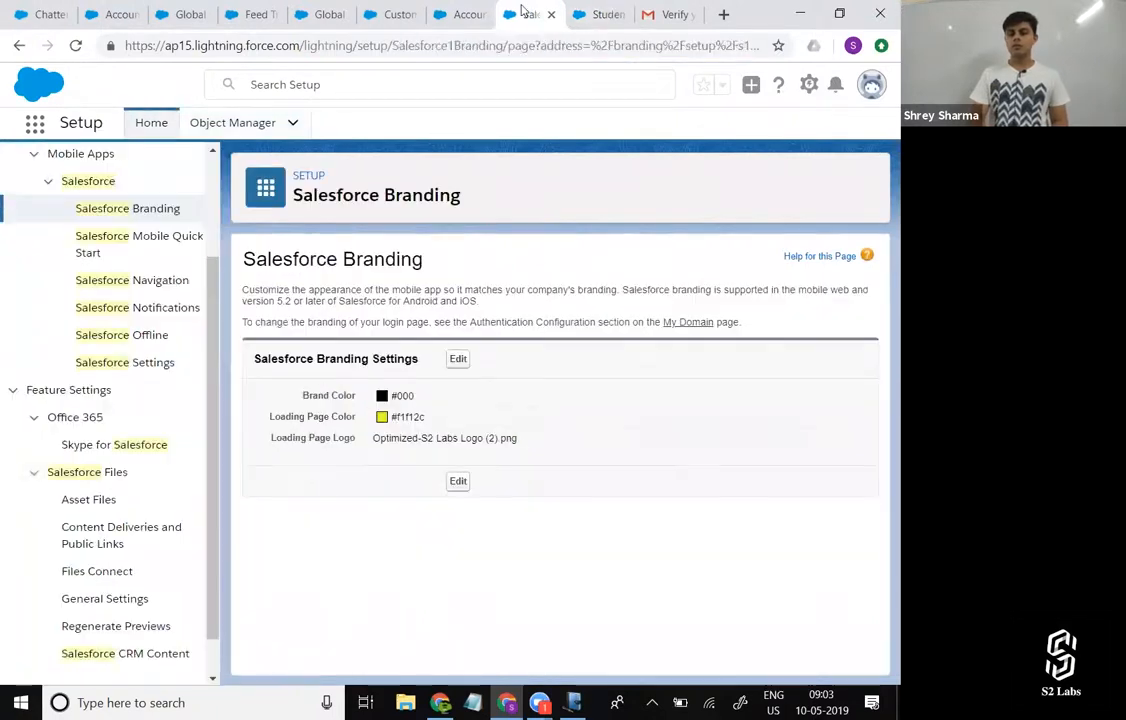
left_click(462, 12)
left_click(405, 12)
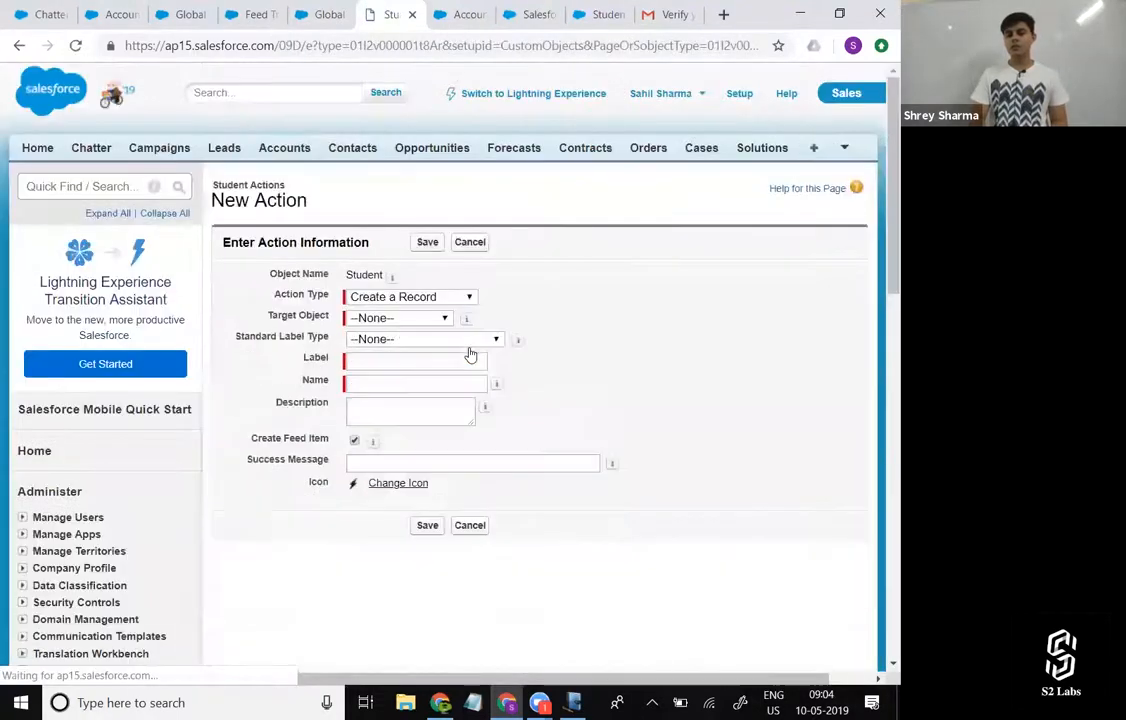
left_click(609, 7)
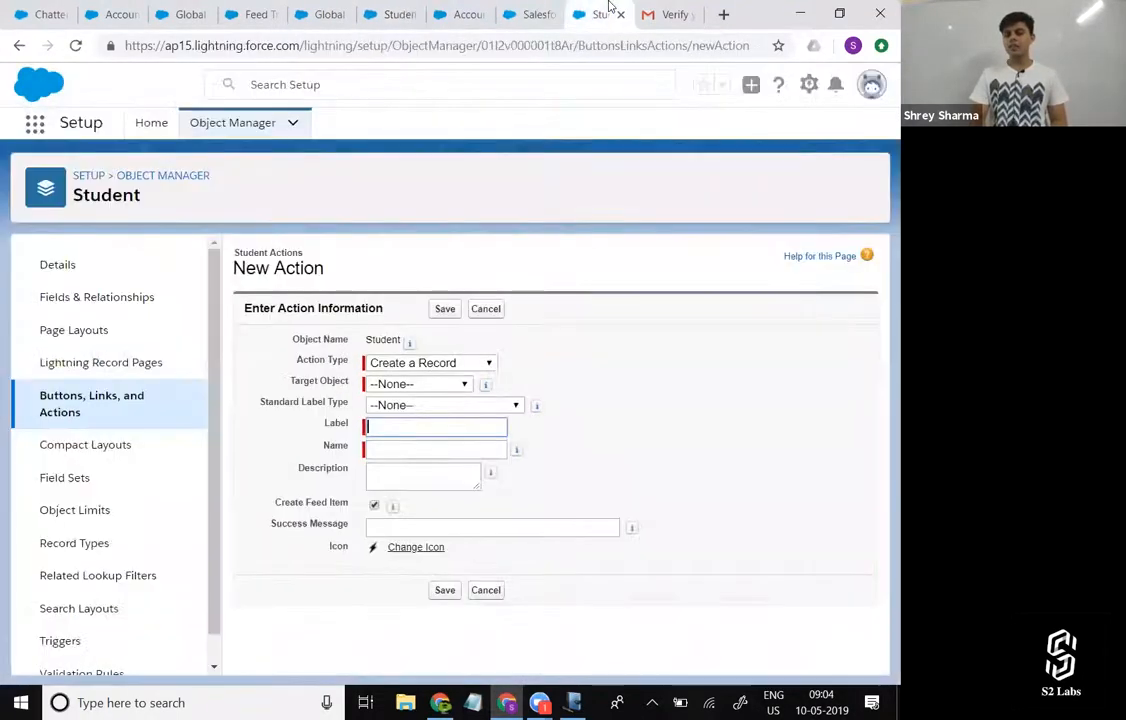
left_click(388, 8)
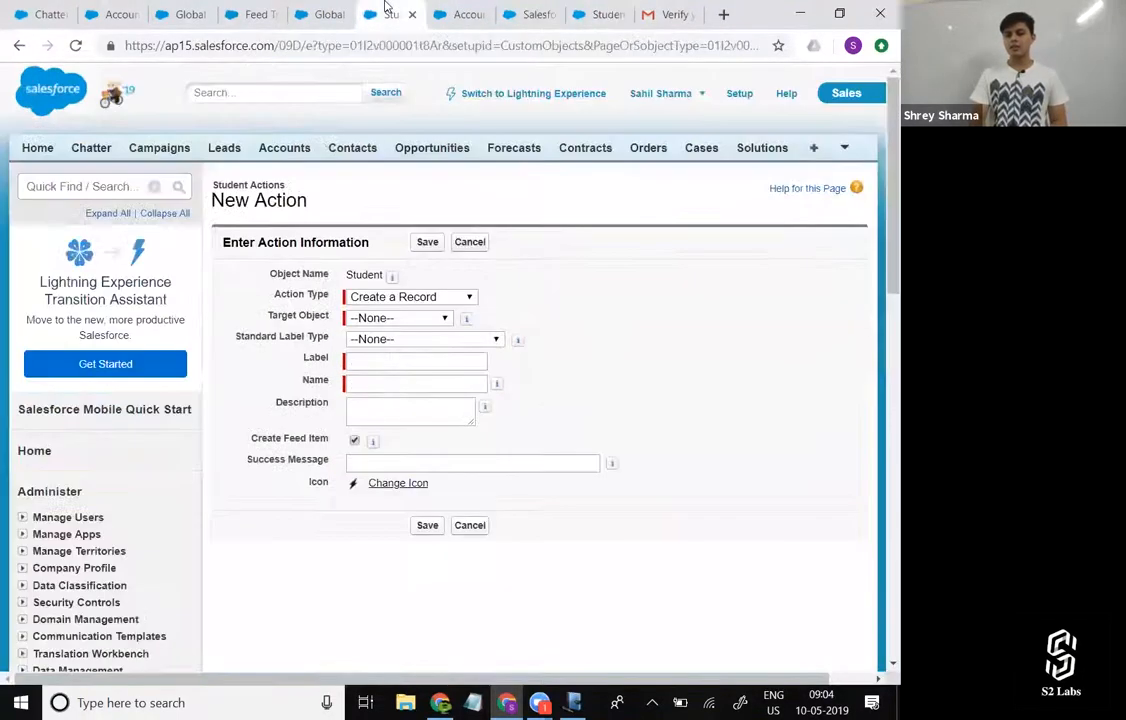
left_click(607, 7)
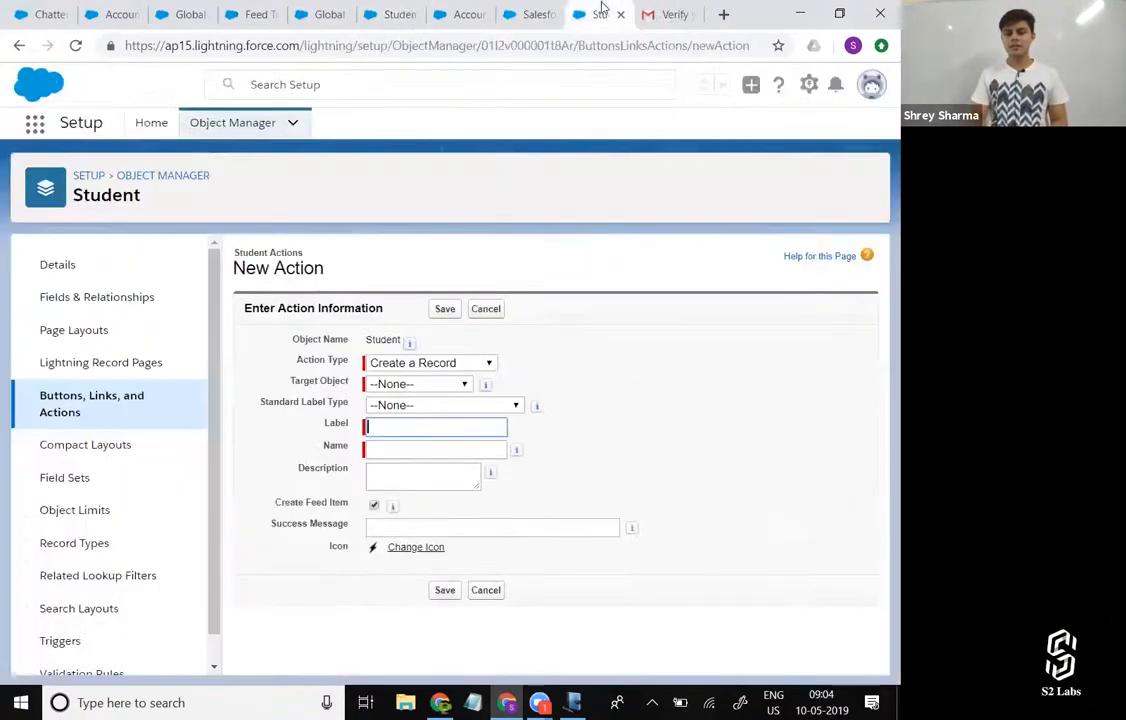
left_click(404, 8)
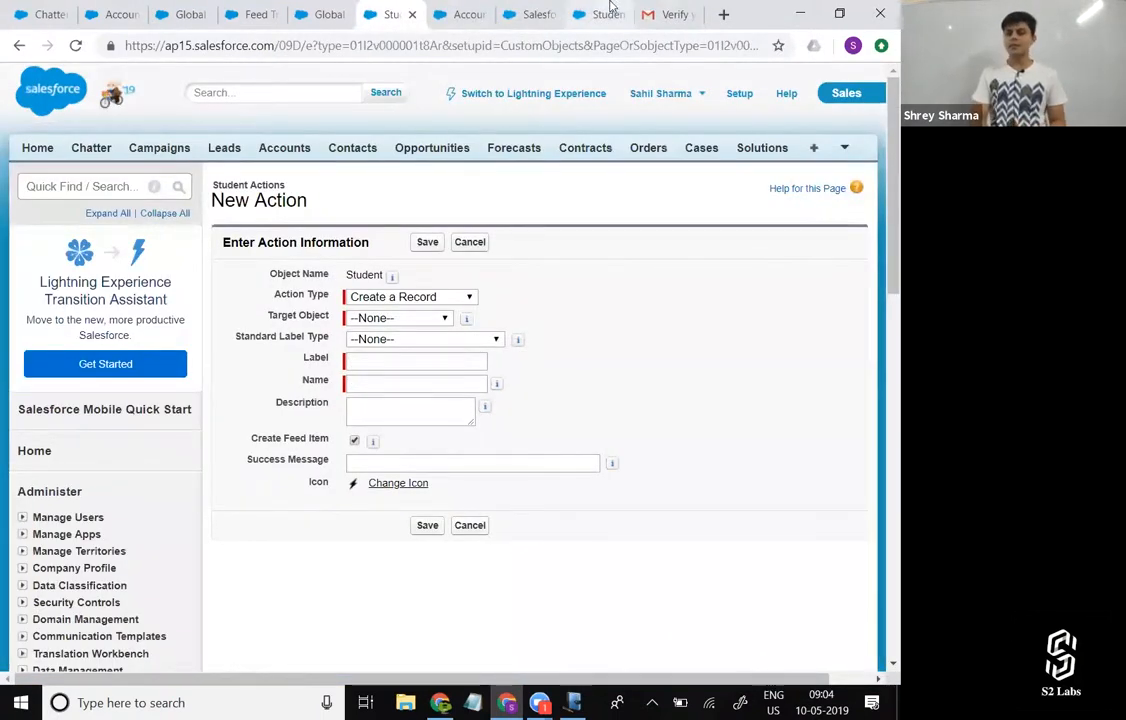
Set the new Student action's target object to Rating and its standard label type to Create New [Record].
left_click(420, 318)
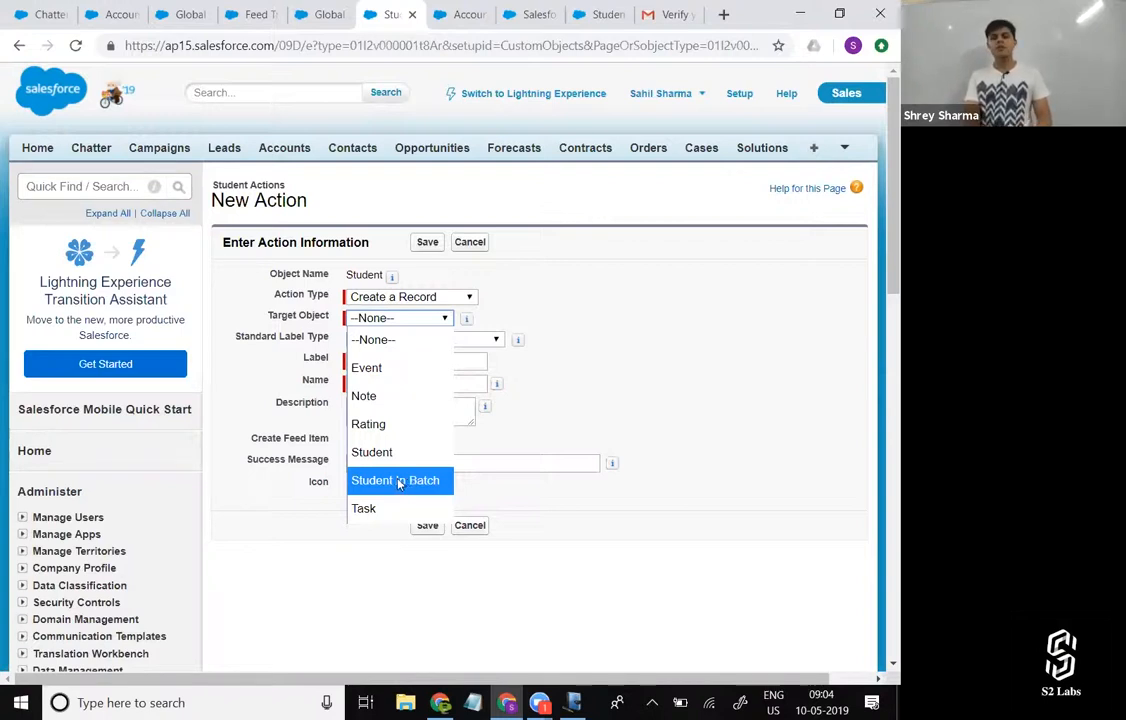
left_click(392, 428)
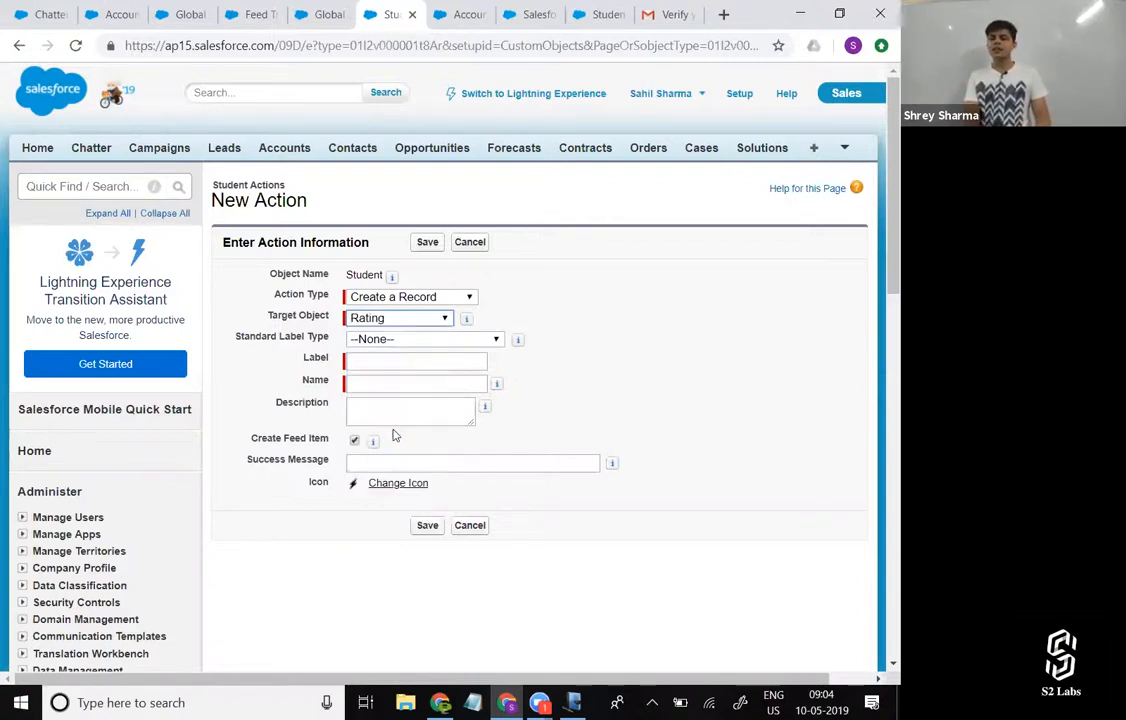
left_click(407, 340)
scroll(432, 558, "down", 5)
scroll(432, 558, "up", 1)
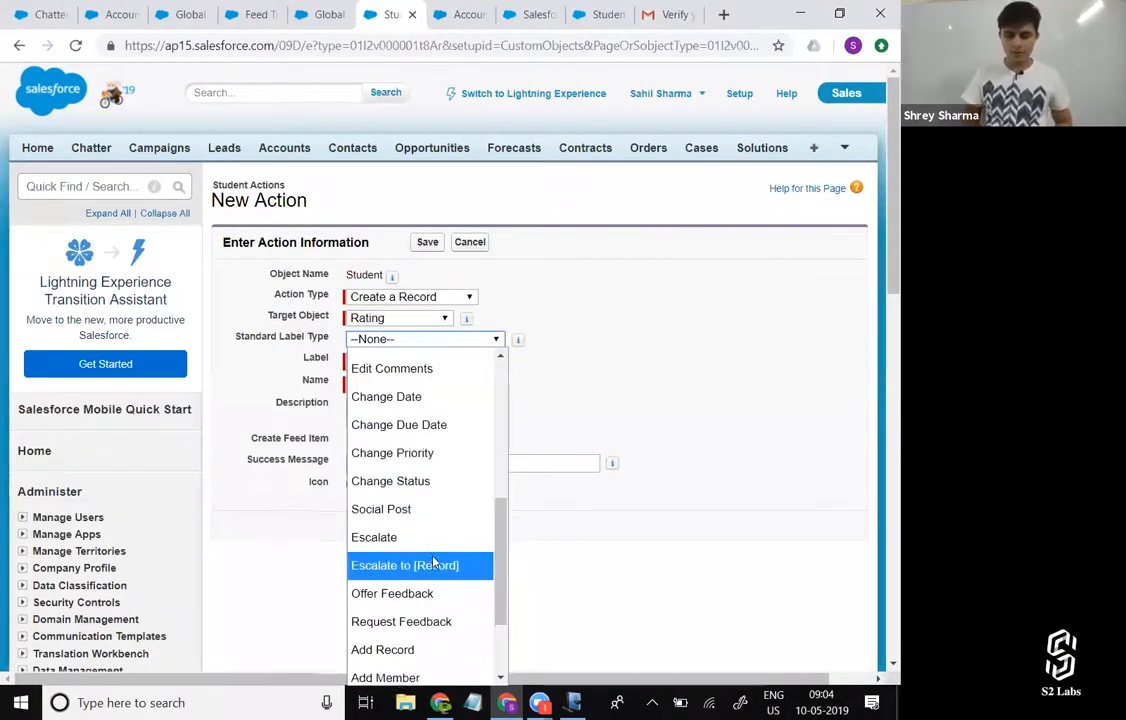
scroll(433, 563, "up", 2)
scroll(433, 563, "down", 3)
scroll(433, 560, "up", 5)
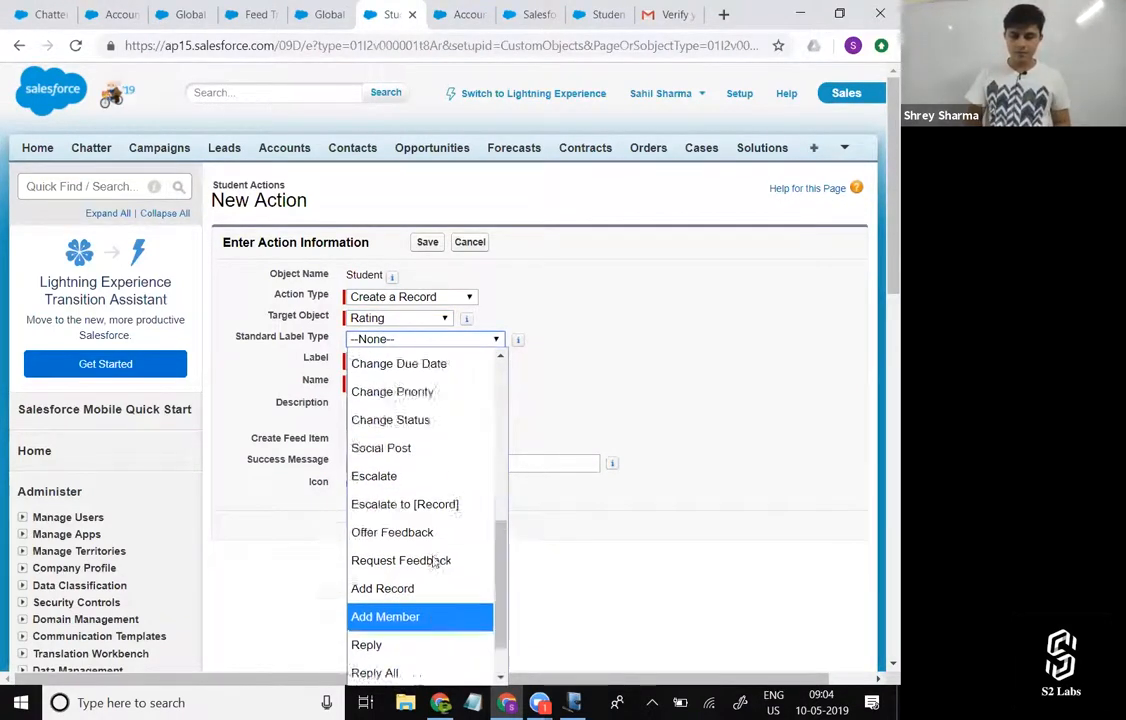
scroll(433, 562, "up", 1)
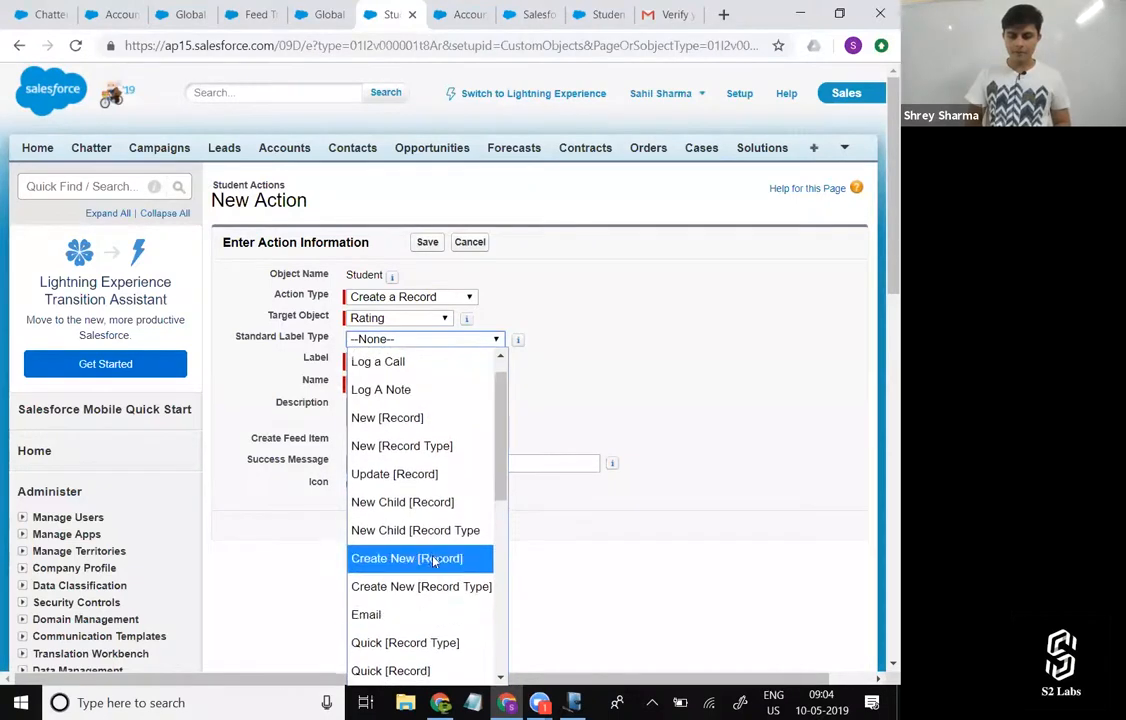
scroll(433, 560, "down", 3)
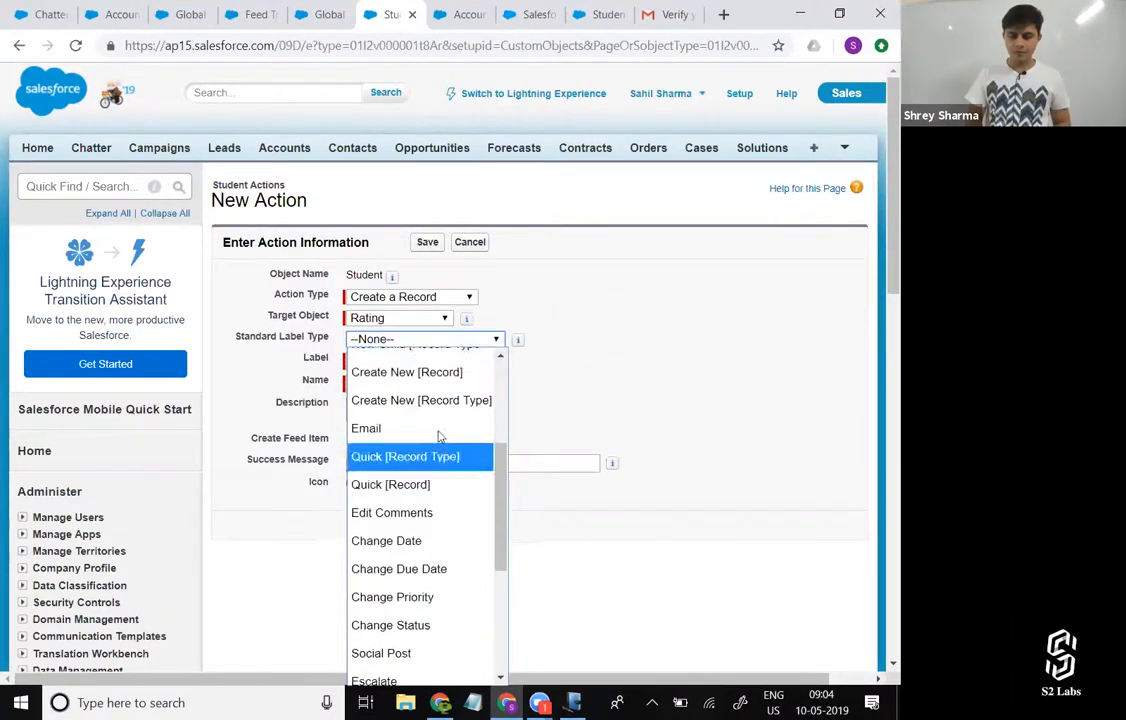
left_click(445, 373)
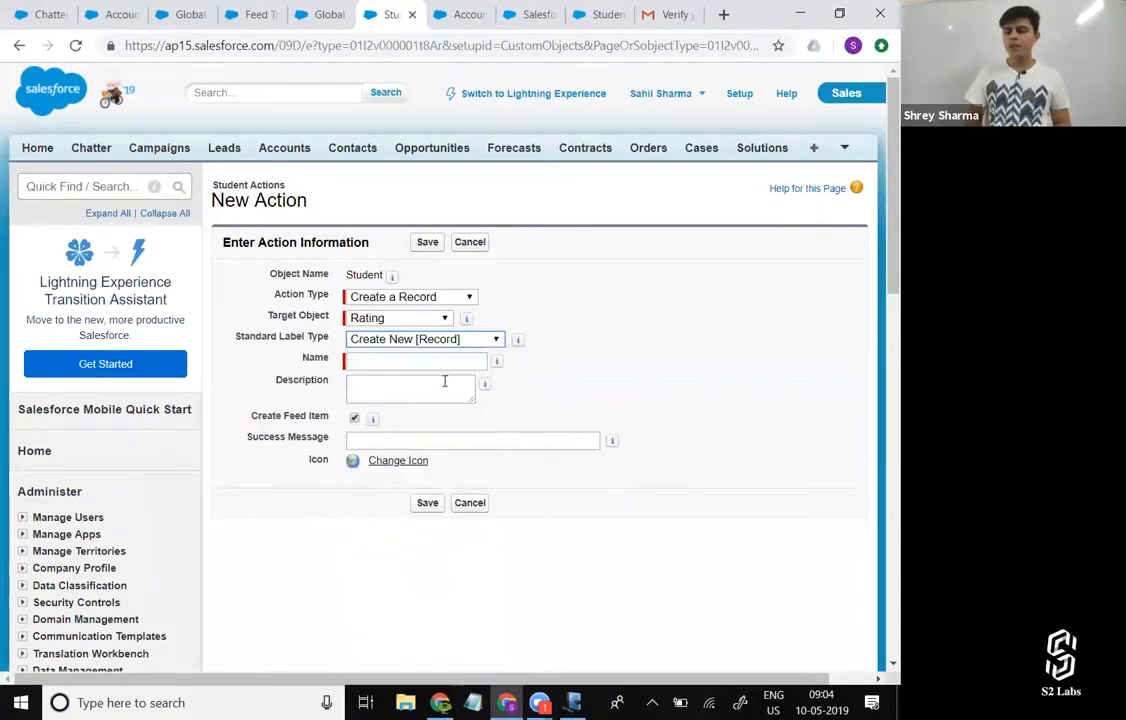
Enter NewRatingAction as the name of the Student action.
left_click(440, 359)
type("Ne")
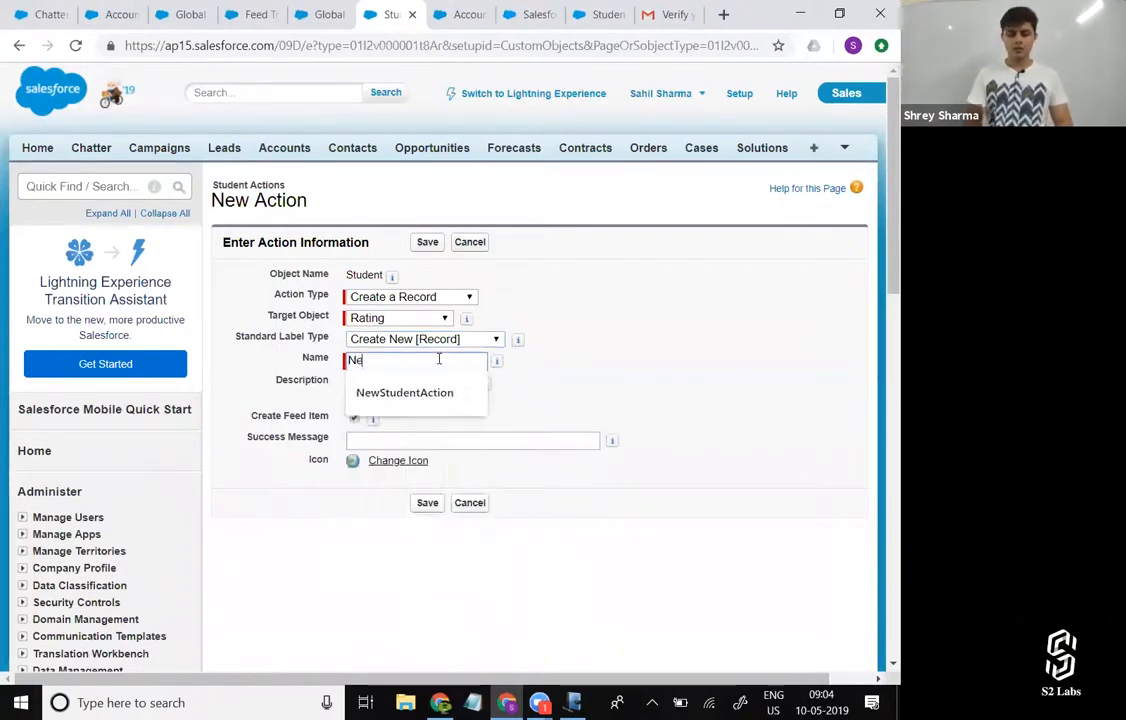
type("wRatingAction")
key("Tab")
Enter "Not again... !!!" as the action's success message.
left_click(413, 445)
type("Not again")
key("Left")
key("Left")
key("Left")
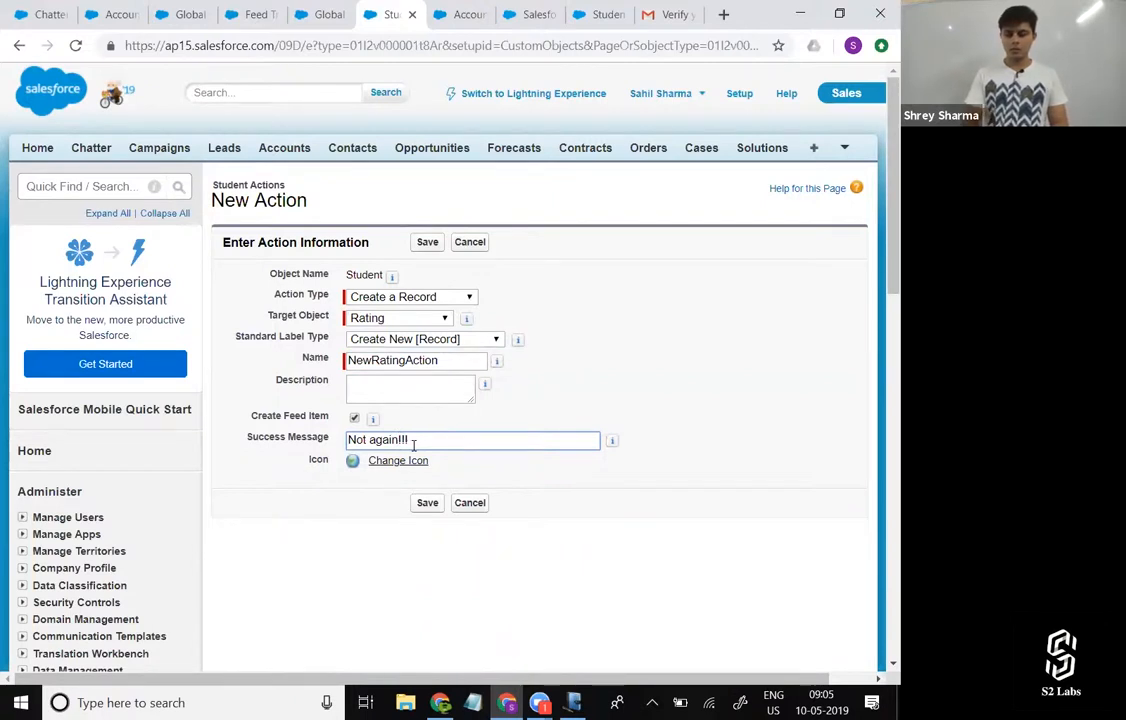
Save the action, add the Rating Out of 10 field beside Rating given to which Student in its layout, and save the layout.
left_click(429, 503)
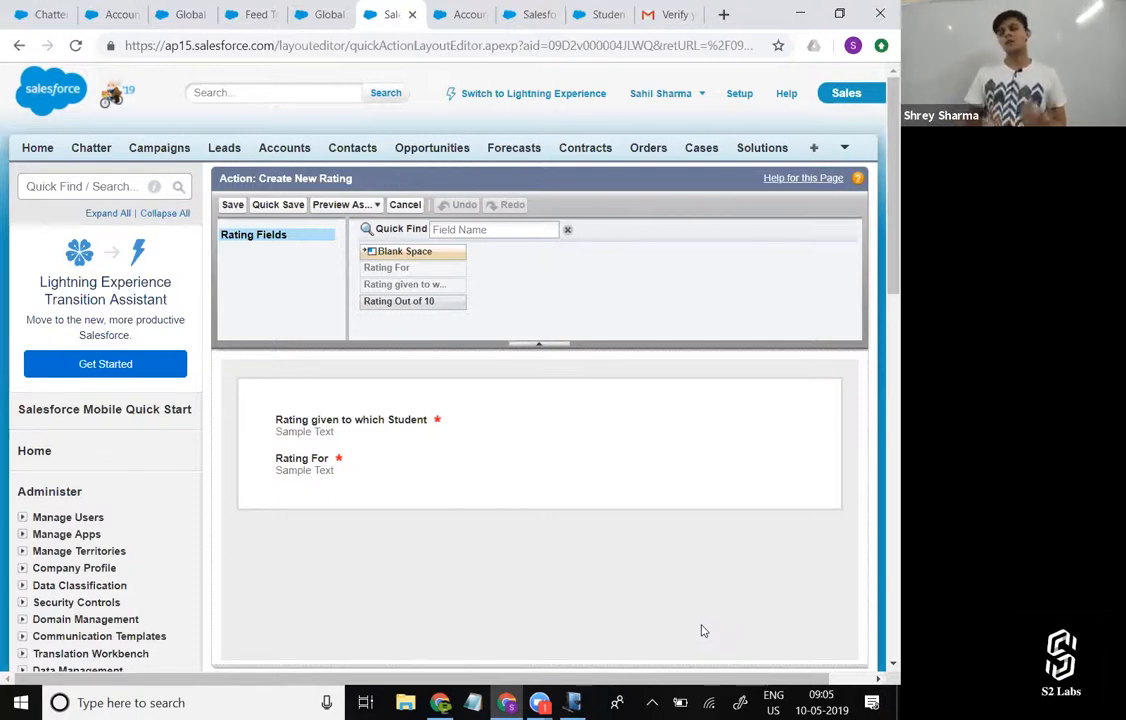
left_click_drag(427, 299, 628, 422)
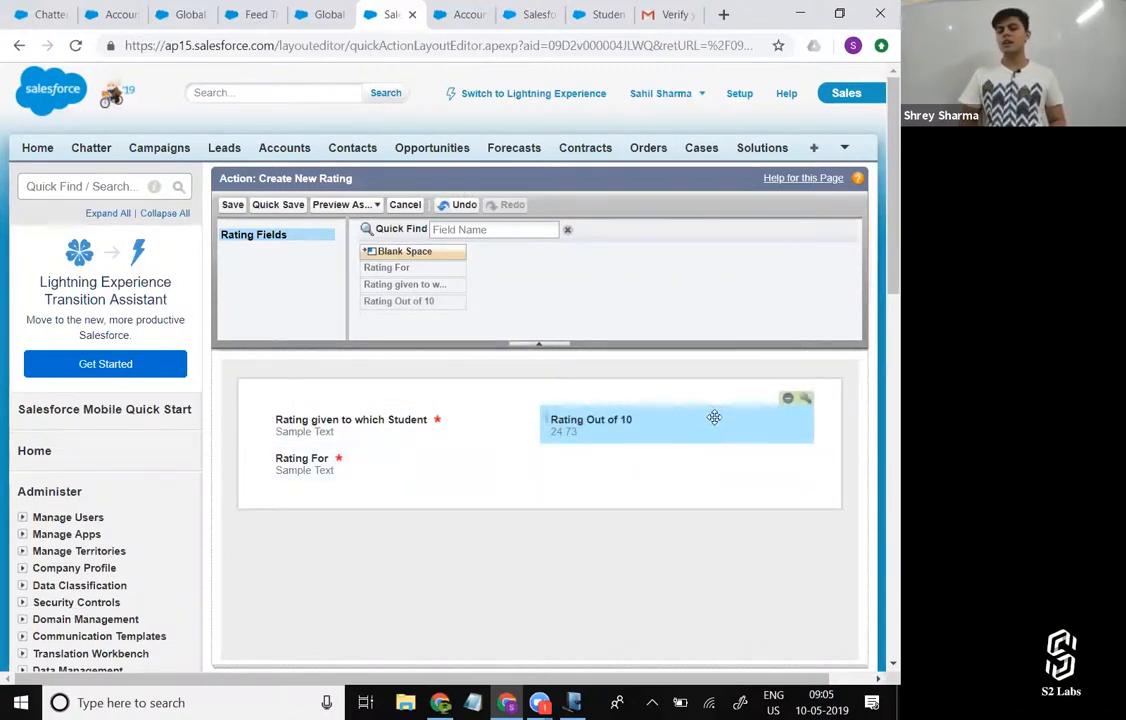
left_click(230, 206)
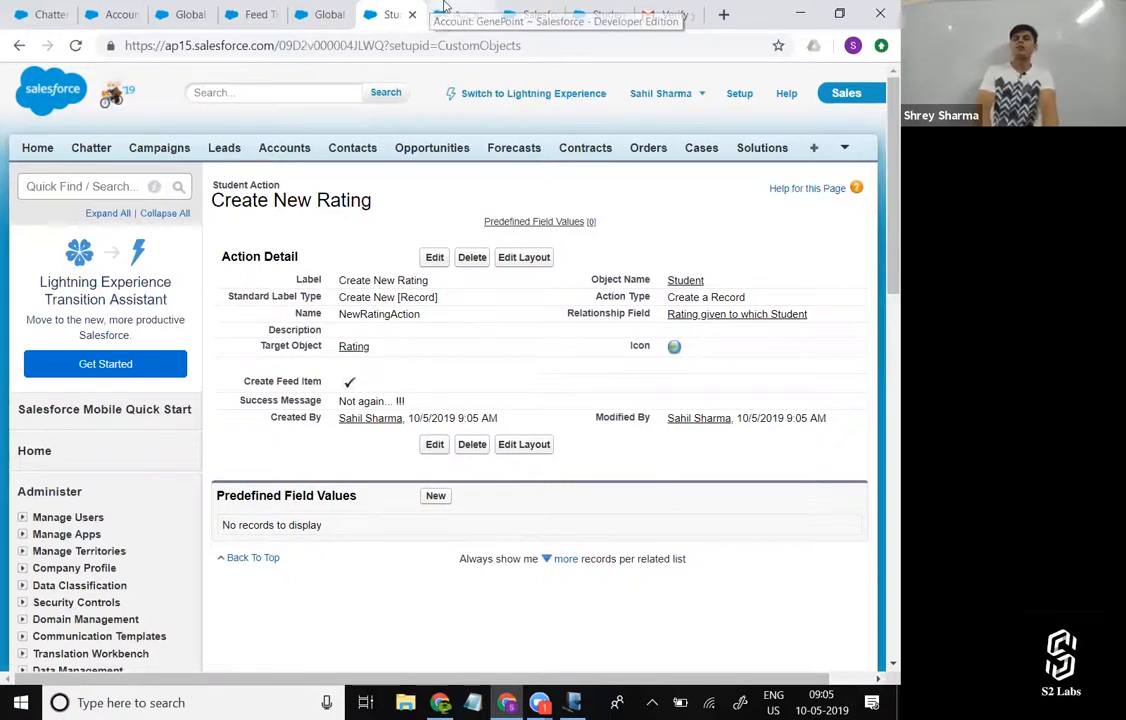
left_click(522, 12)
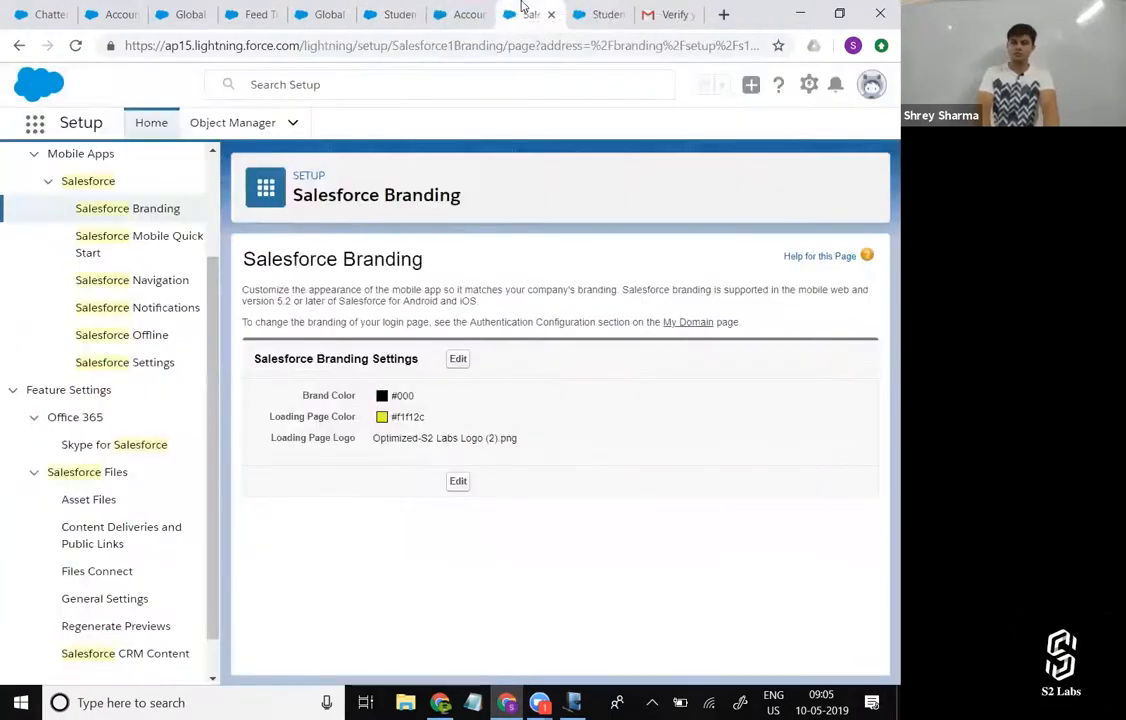
left_click(462, 12)
left_click(400, 10)
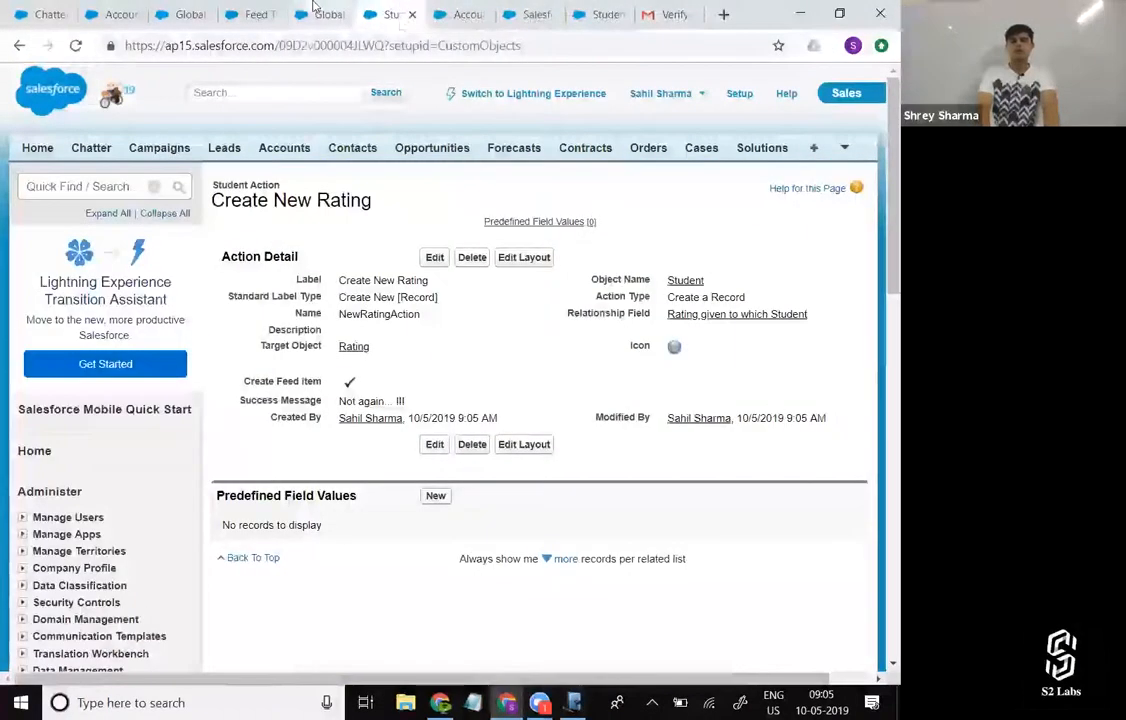
left_click(322, 12)
left_click(243, 10)
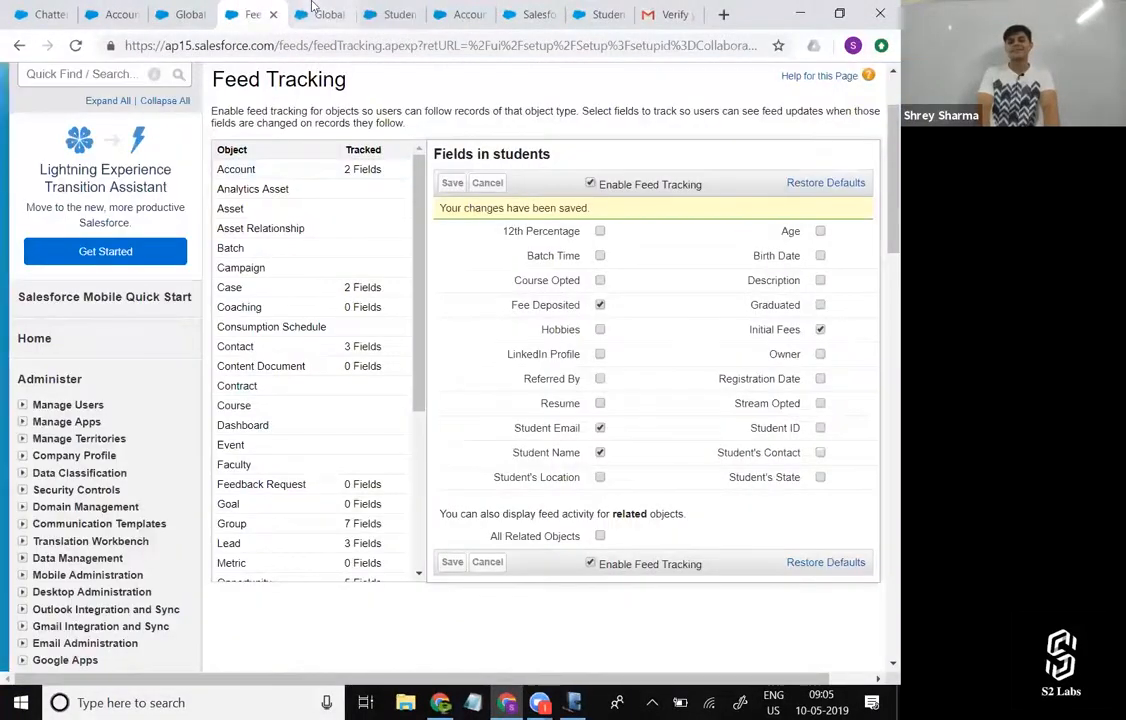
left_click(322, 13)
left_click(396, 13)
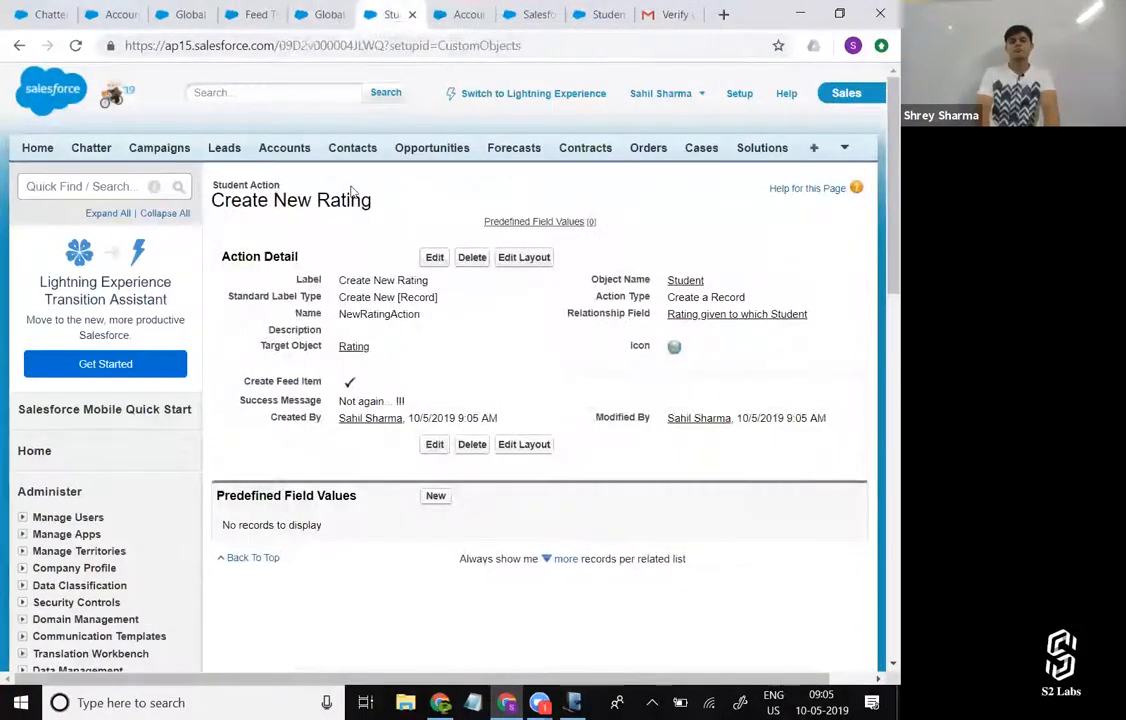
Open student record St-023 from the list of all tabs and check the additional actions offered in its feed.
left_click(813, 150)
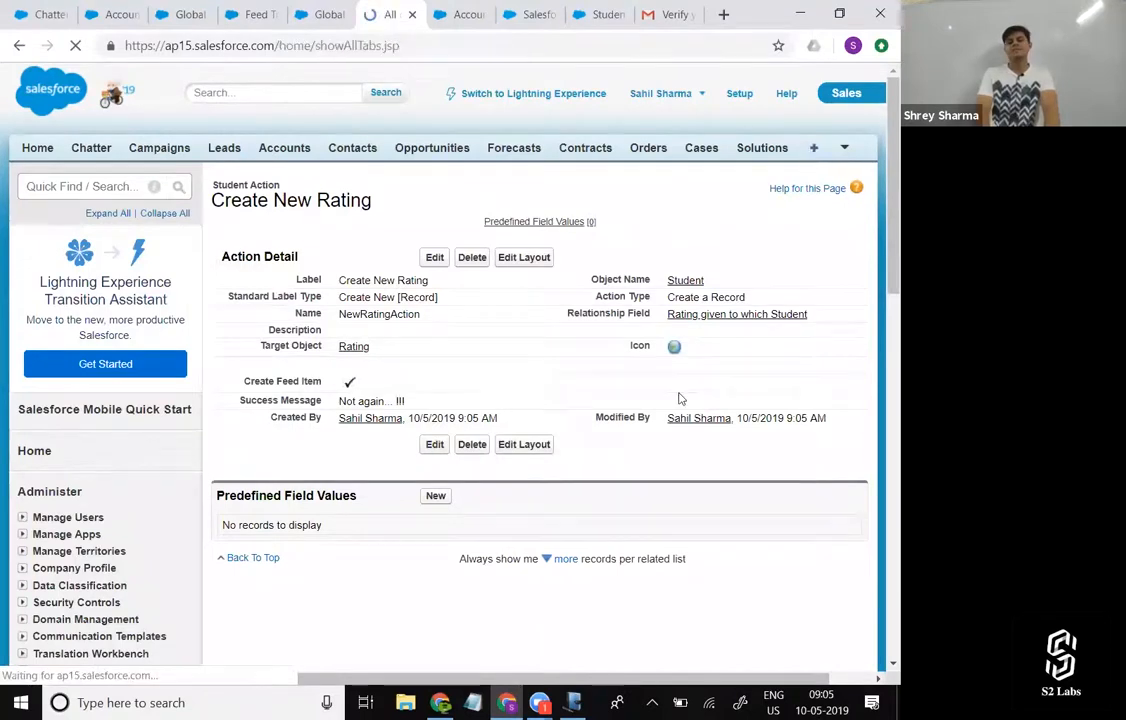
scroll(641, 471, "down", 3)
scroll(641, 471, "down", 2)
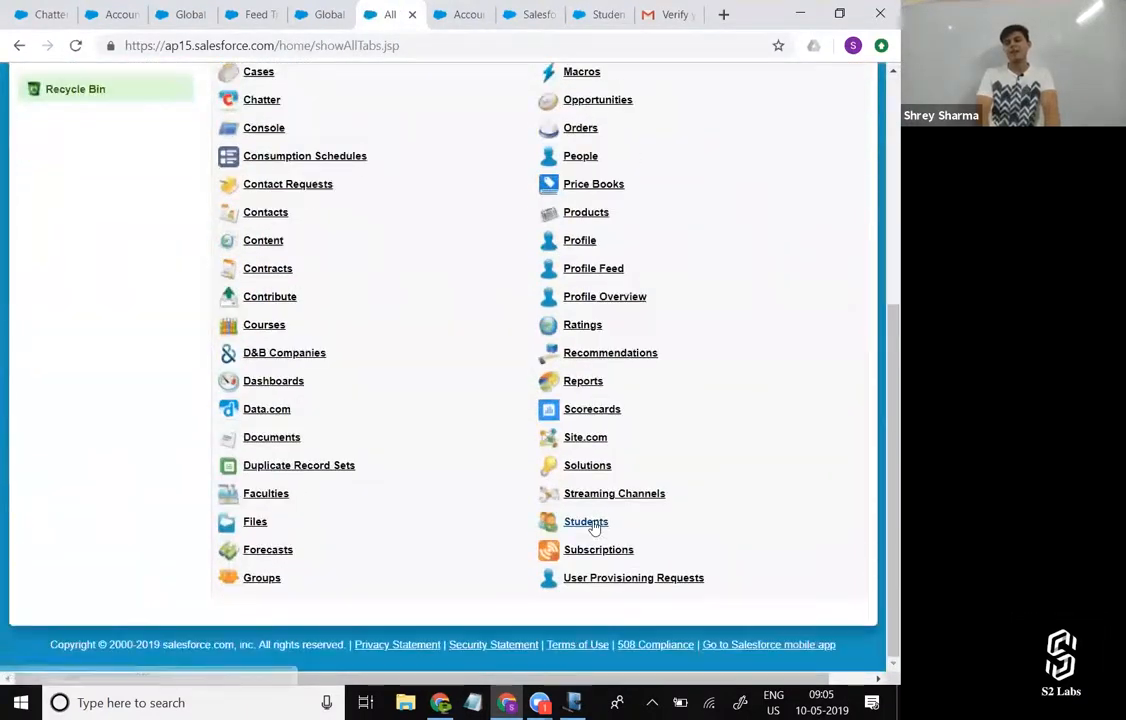
left_click(588, 521)
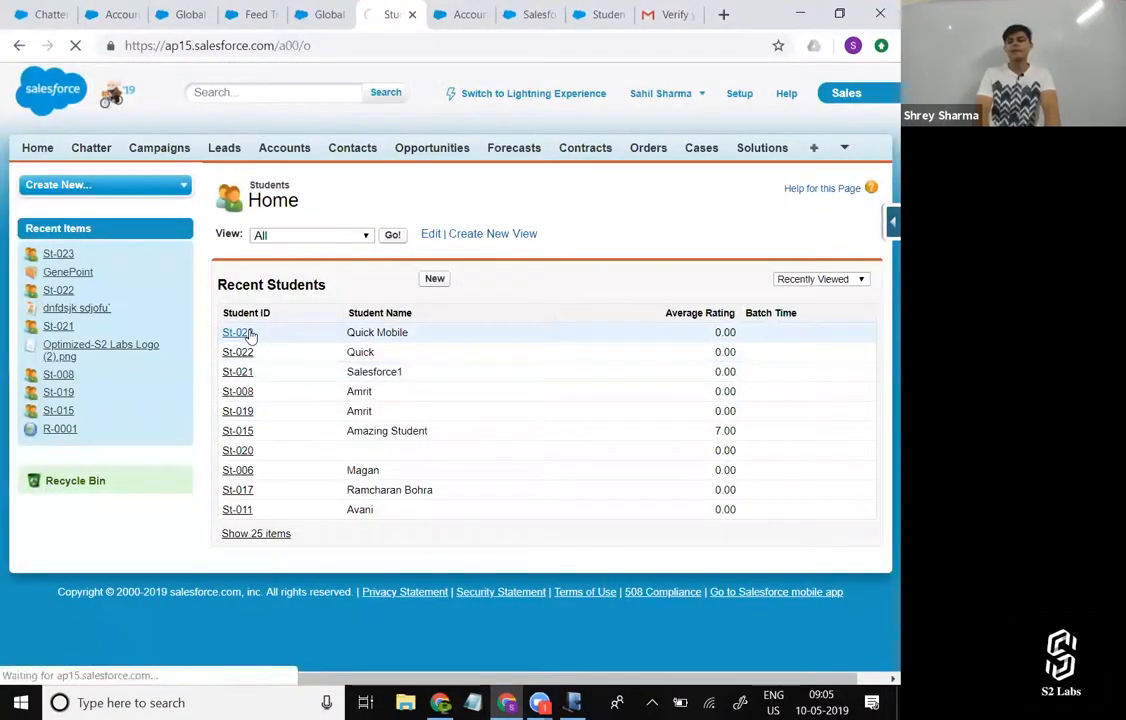
left_click(240, 333)
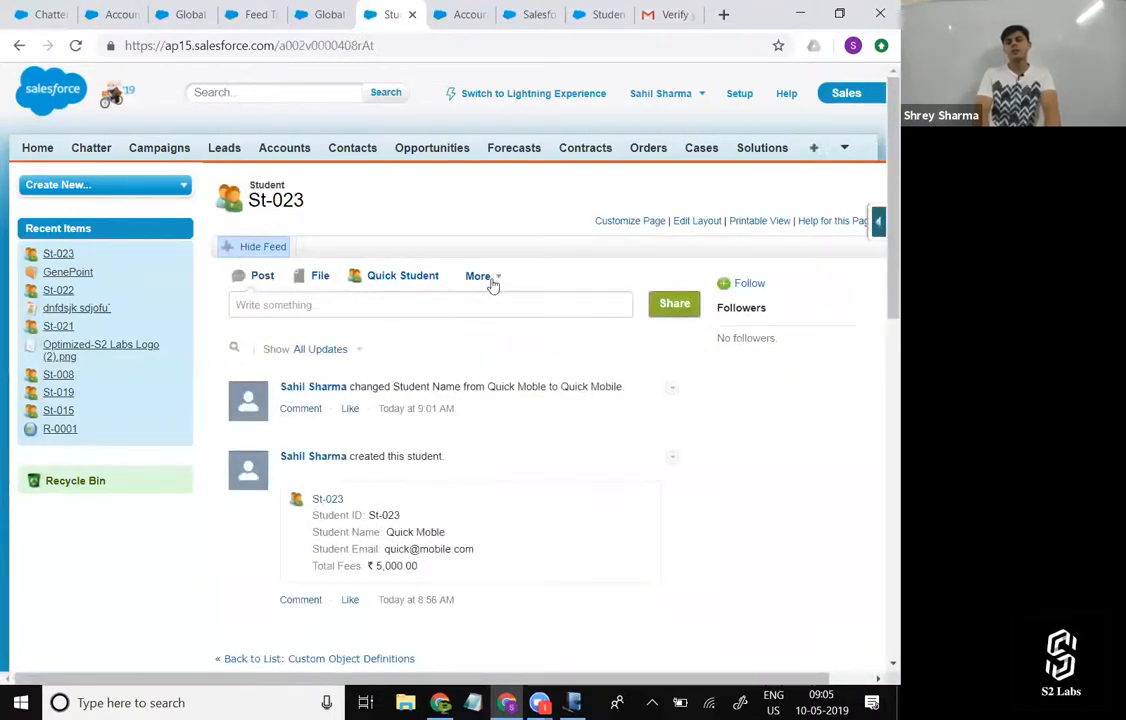
left_click(493, 282)
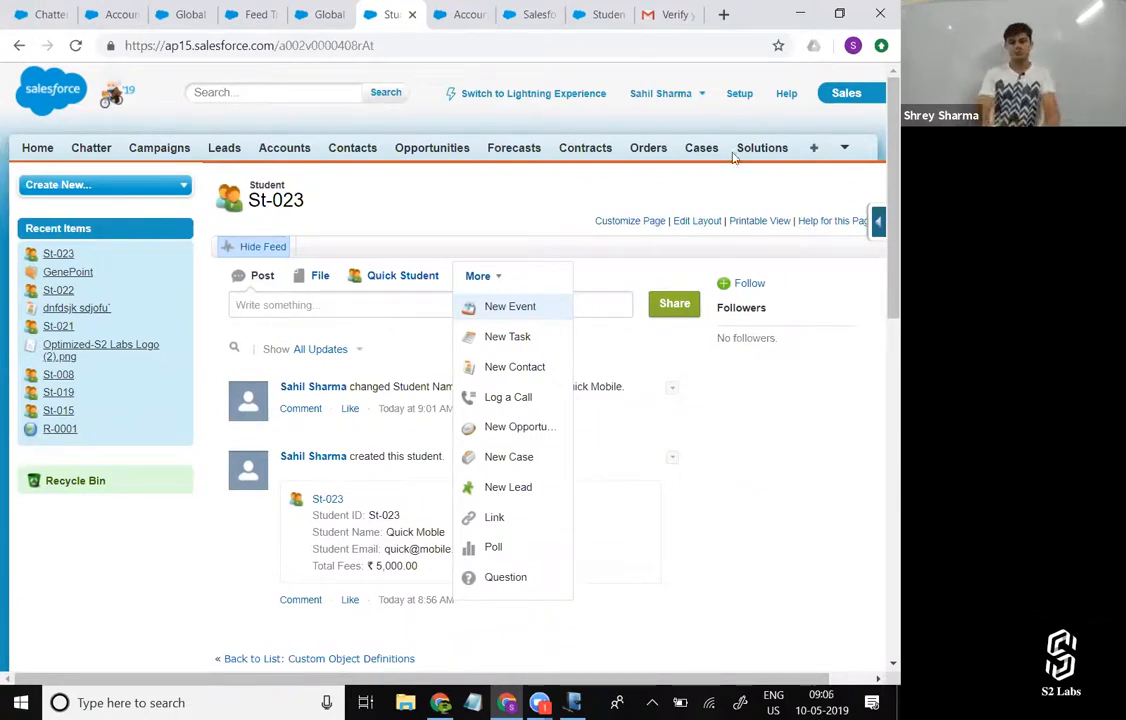
Open Setup in a new tab, search for "publis" and go to the Publisher Layouts under Global Actions.
left_click(741, 95)
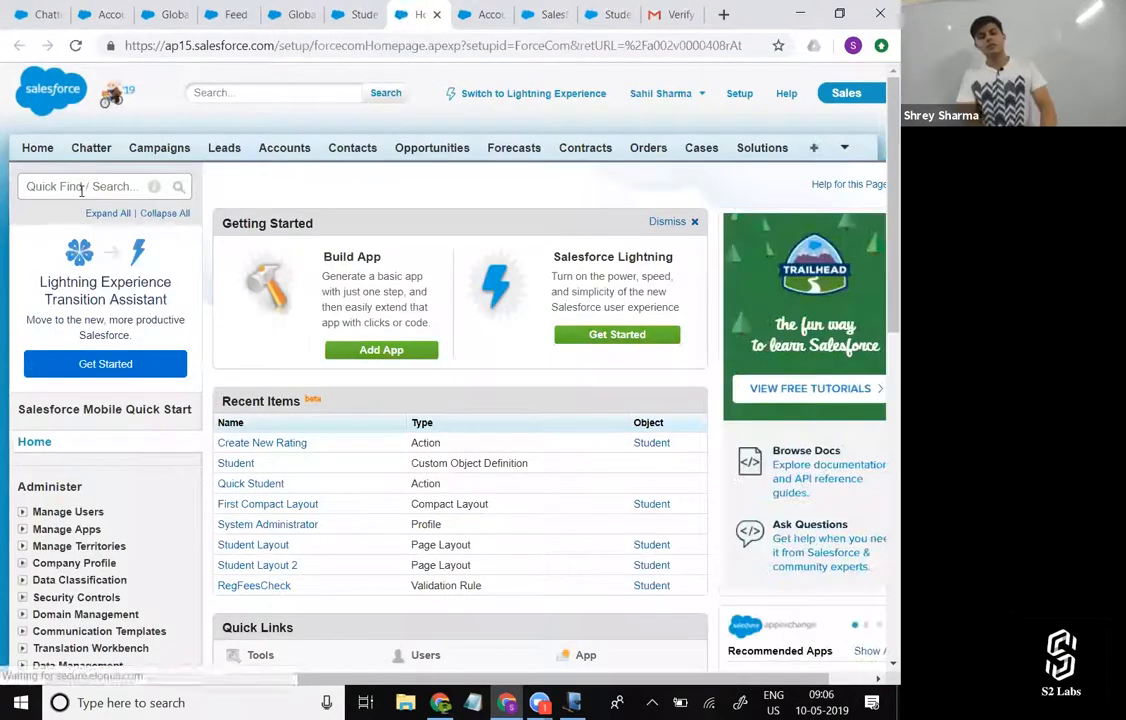
left_click(81, 189)
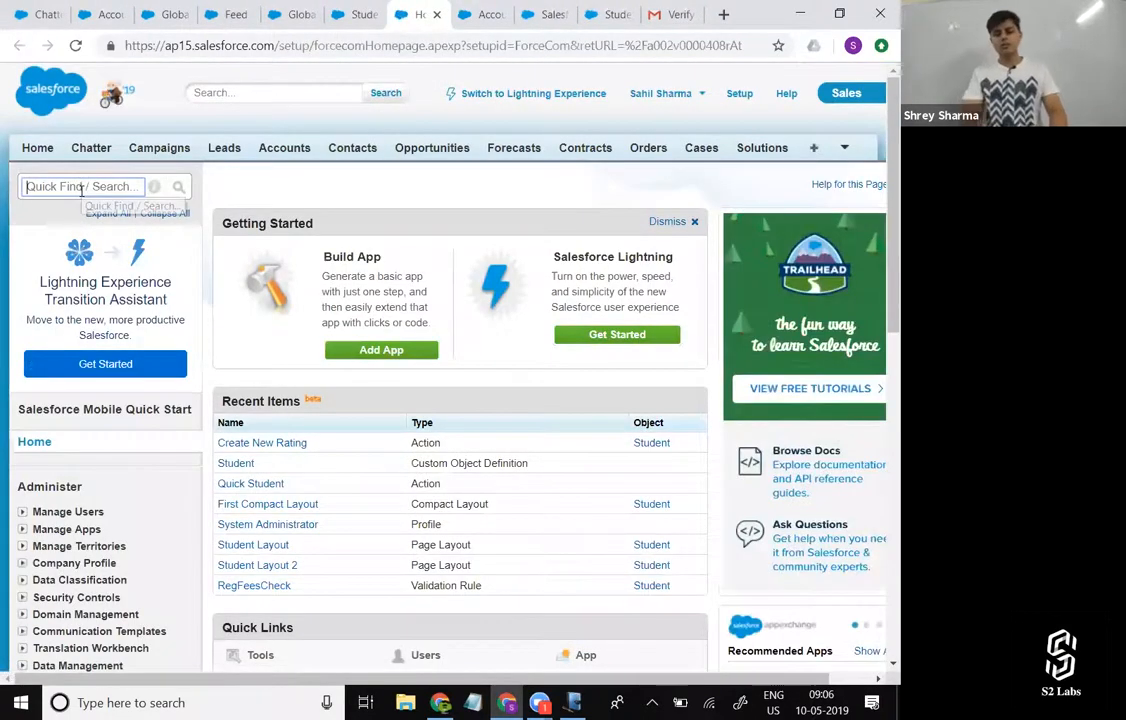
type("publis")
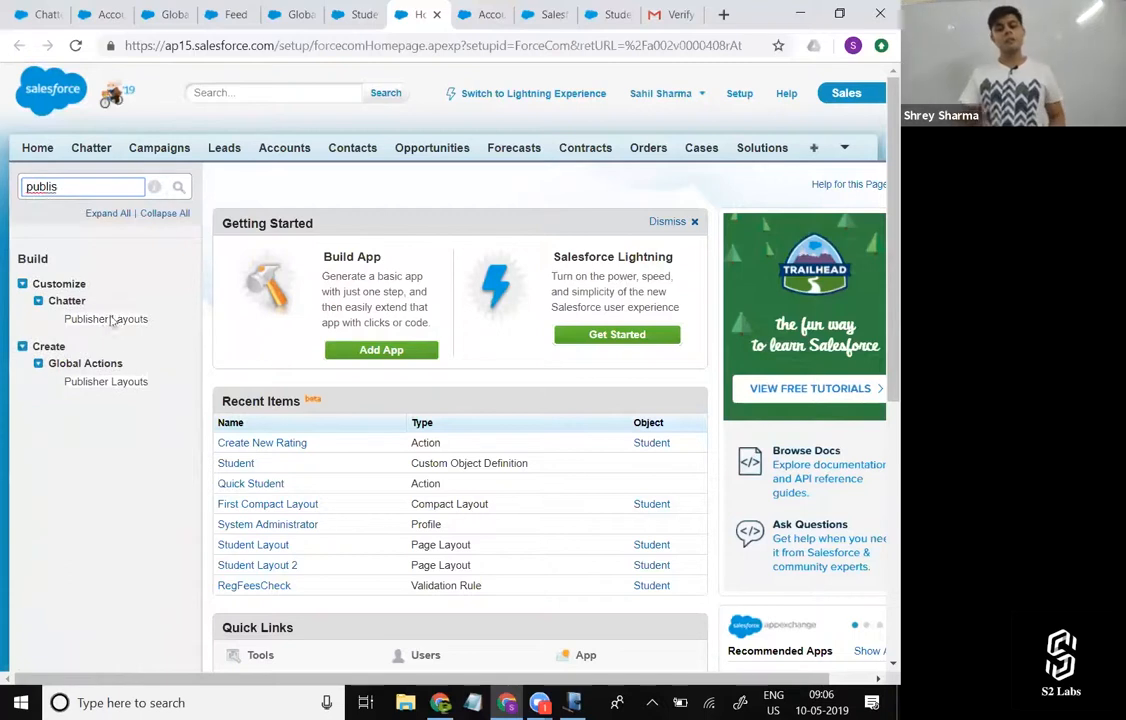
left_click(108, 381)
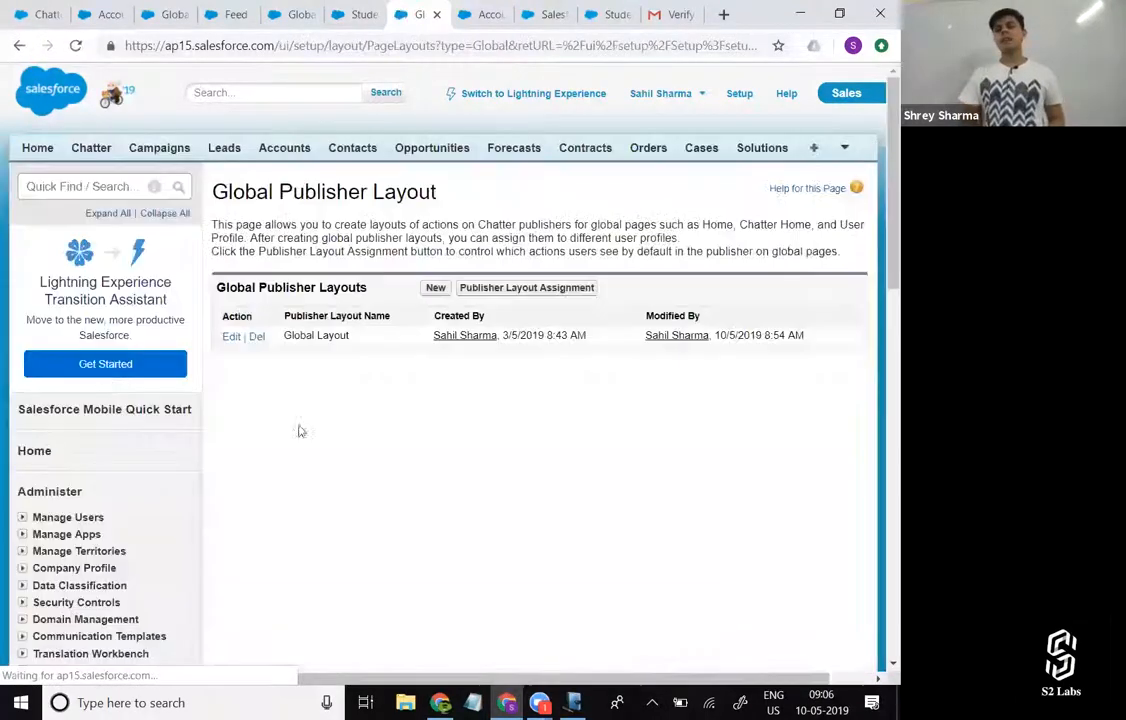
Open the Global Layout for editing, look through its available quick actions for the new rating action, and cancel.
left_click(231, 337)
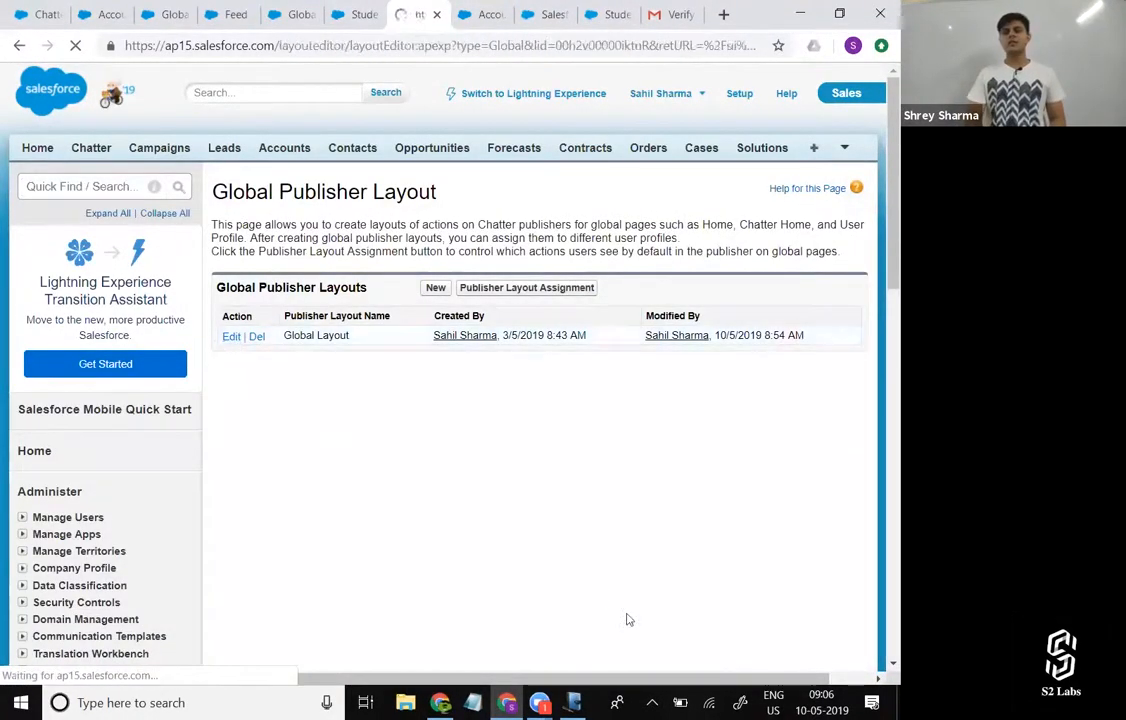
scroll(628, 615, "down", 3)
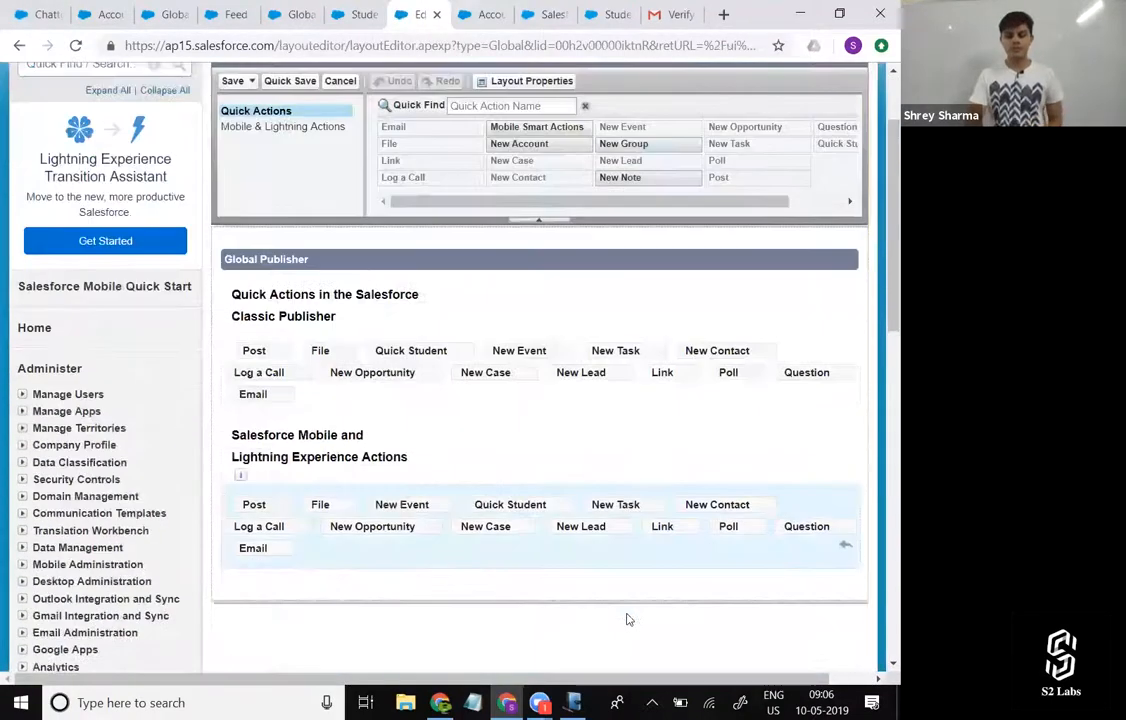
scroll(628, 636, "up", 1)
scroll(747, 187, "right", 1)
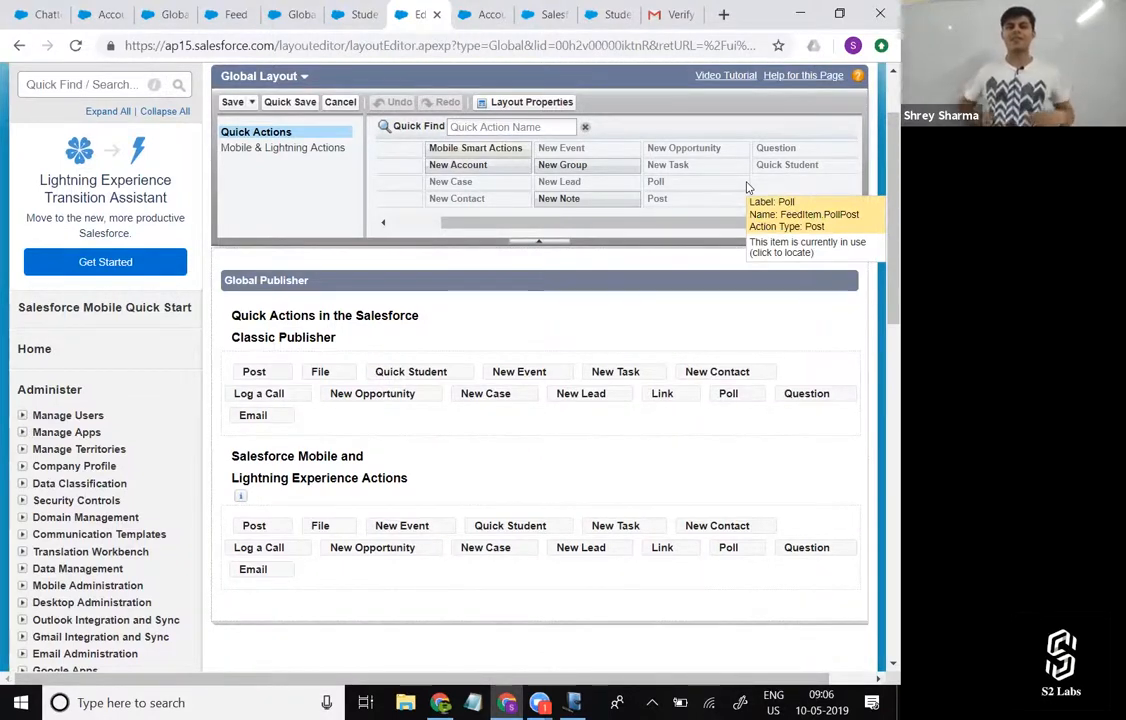
left_click(342, 104)
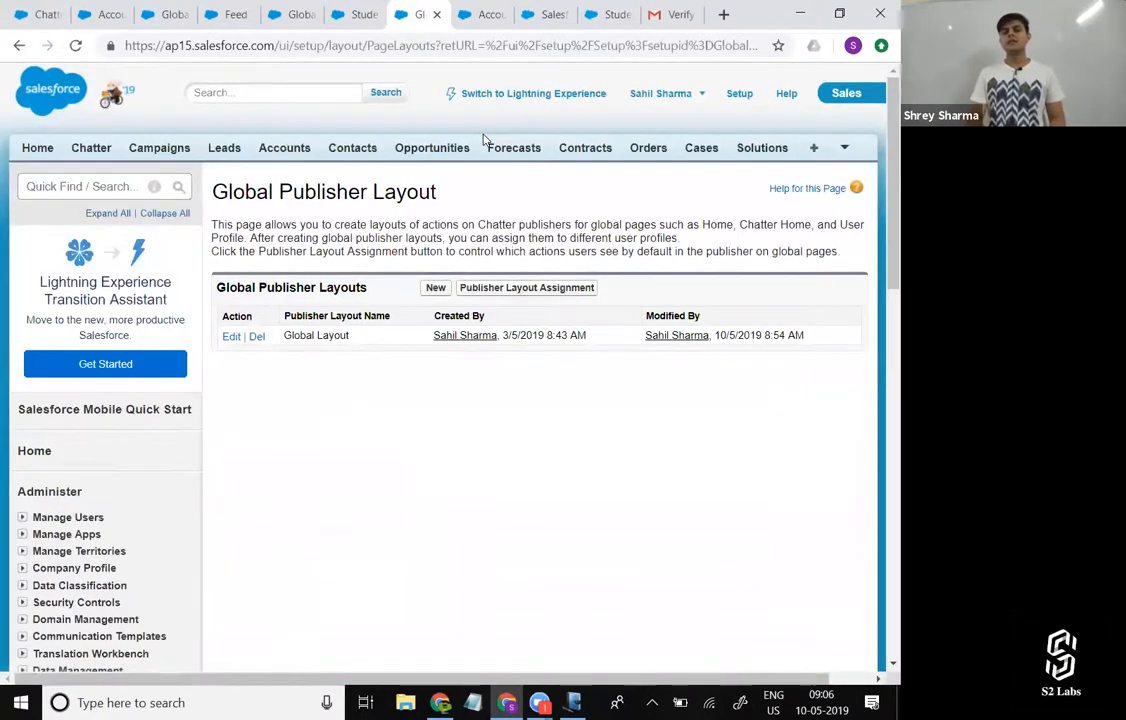
Open Student Layout from the Student object's page layouts in the Lightning Object Manager and review its quick action sections.
left_click(485, 14)
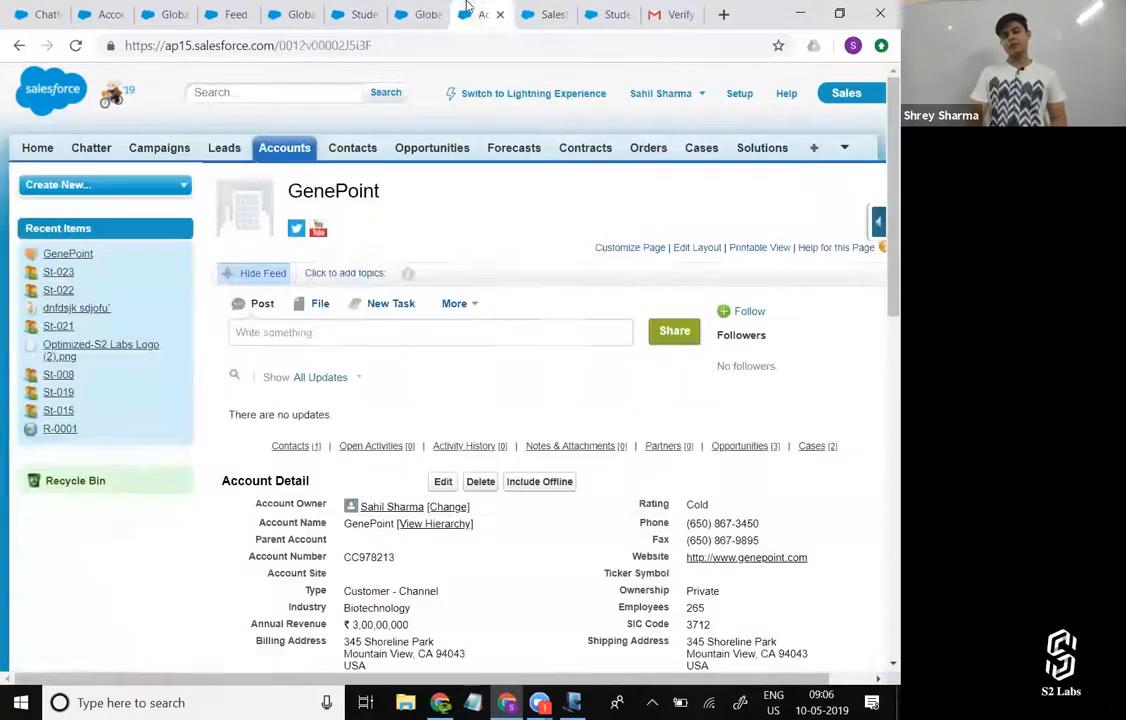
left_click(550, 14)
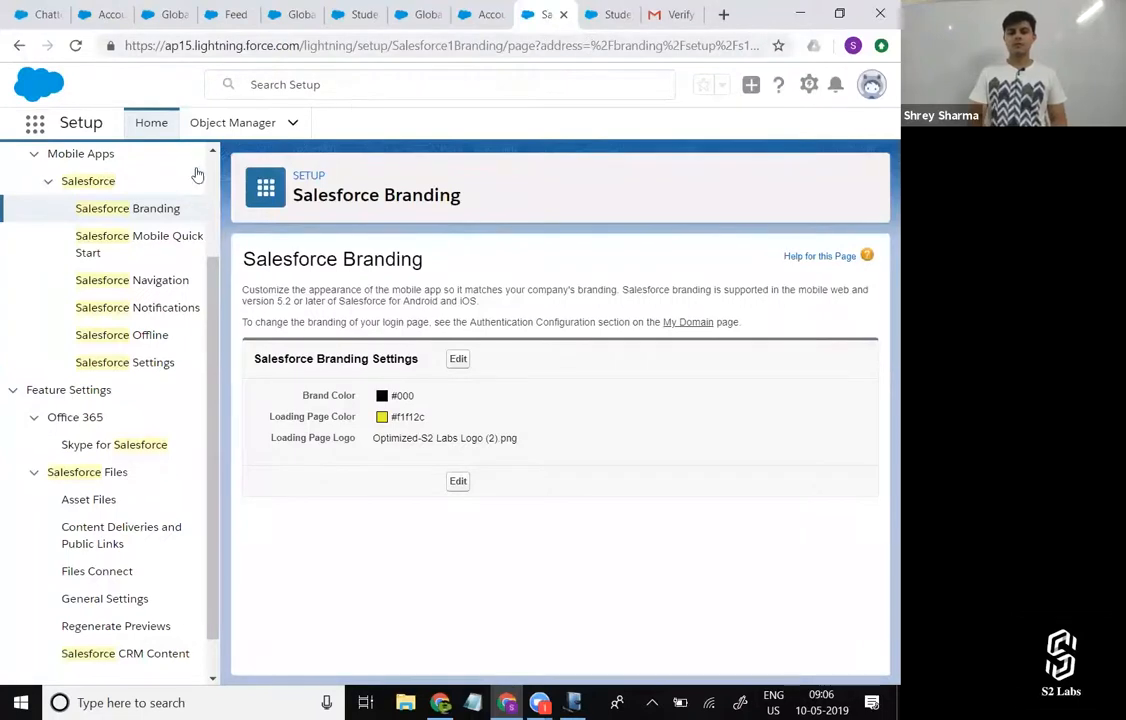
left_click(234, 122)
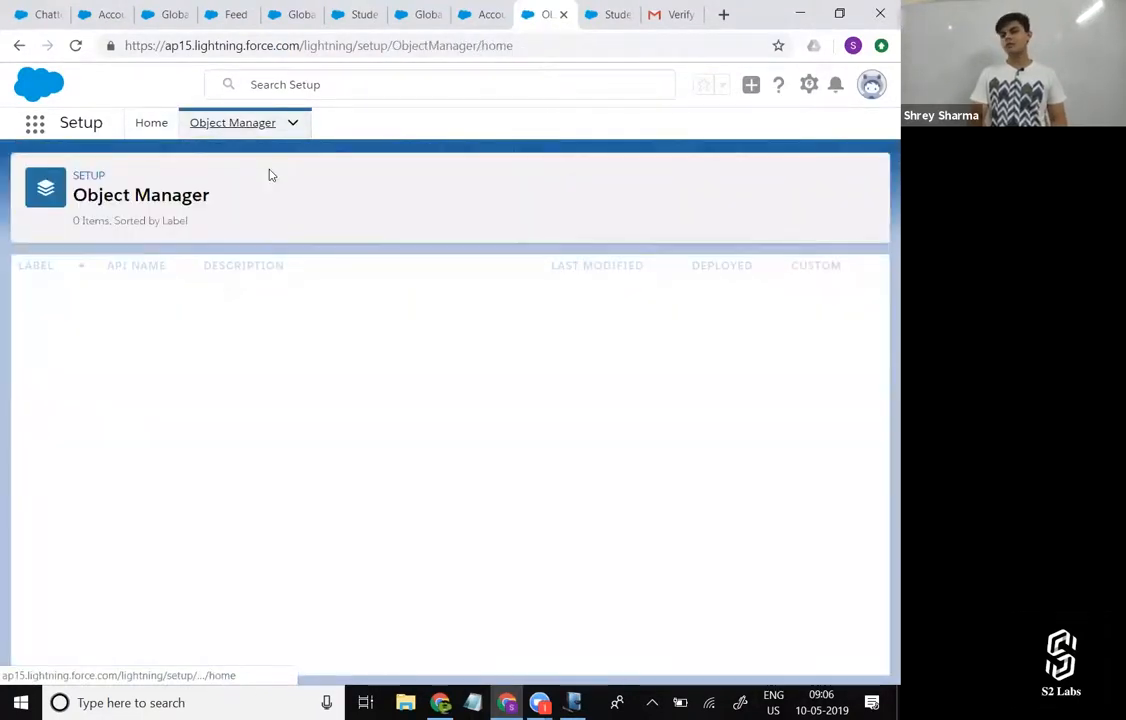
scroll(44, 515, "down", 8)
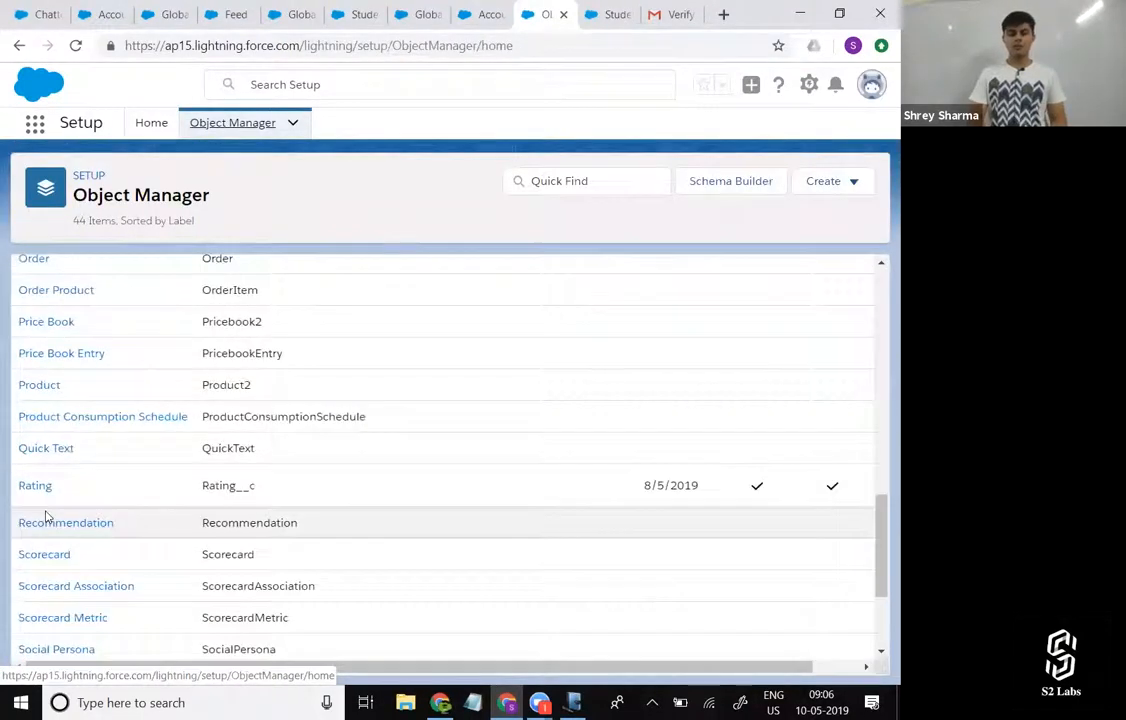
scroll(45, 515, "down", 2)
left_click(52, 505)
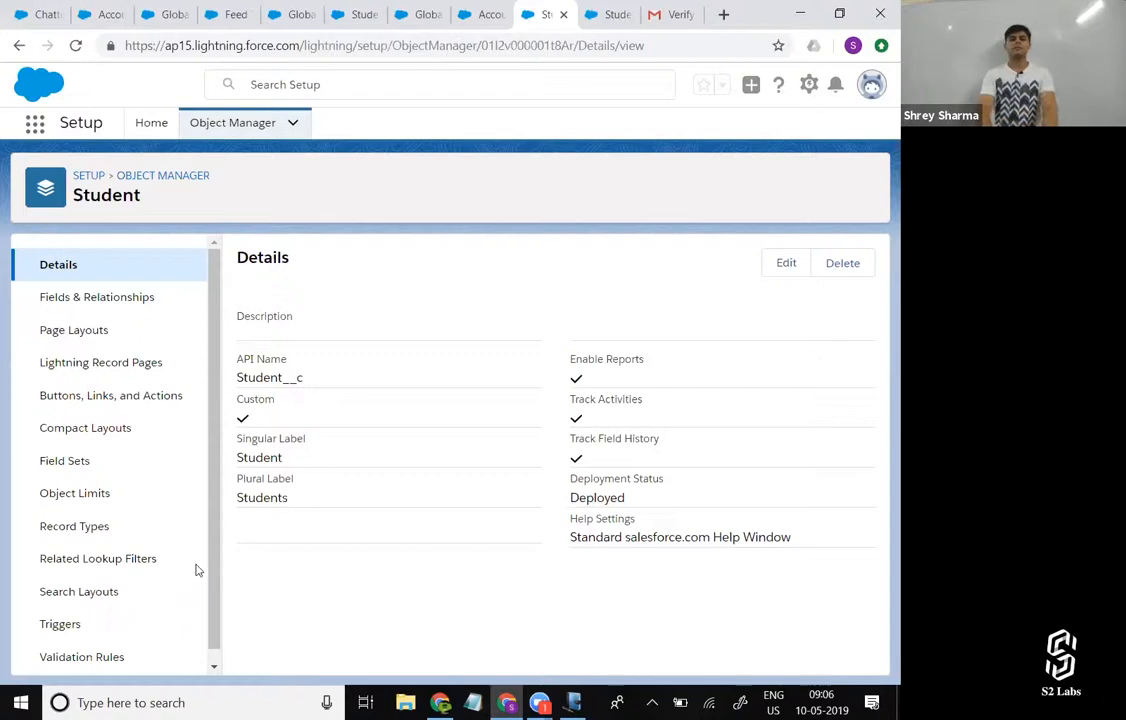
left_click(82, 340)
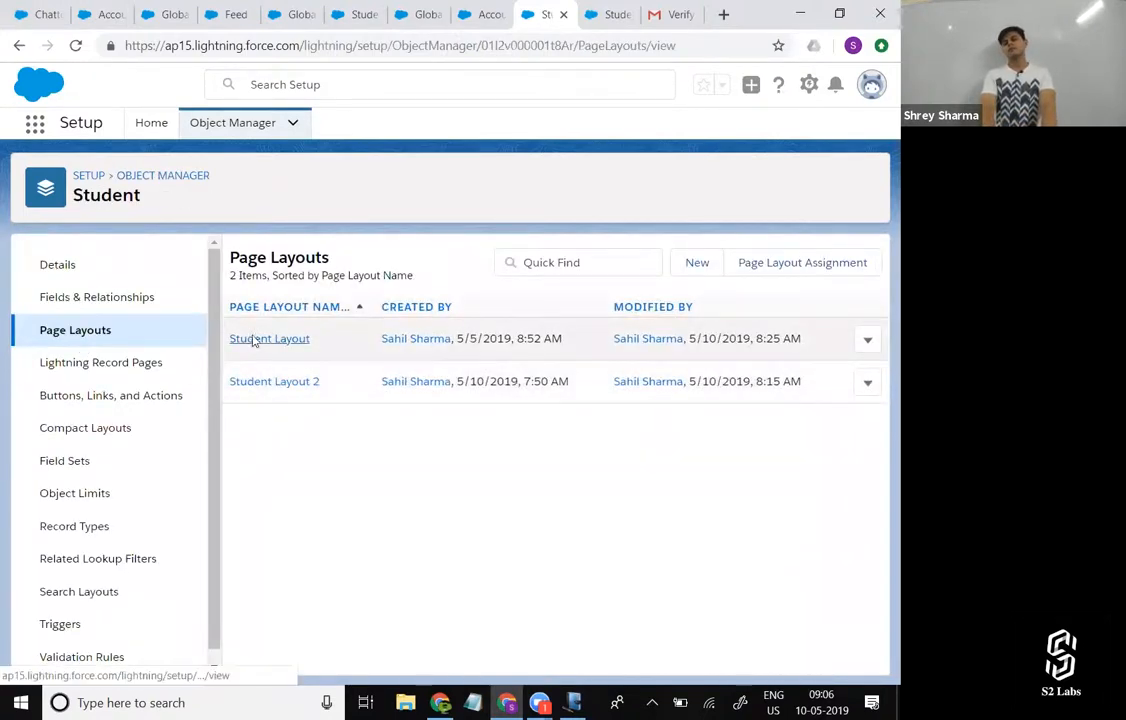
left_click(255, 340)
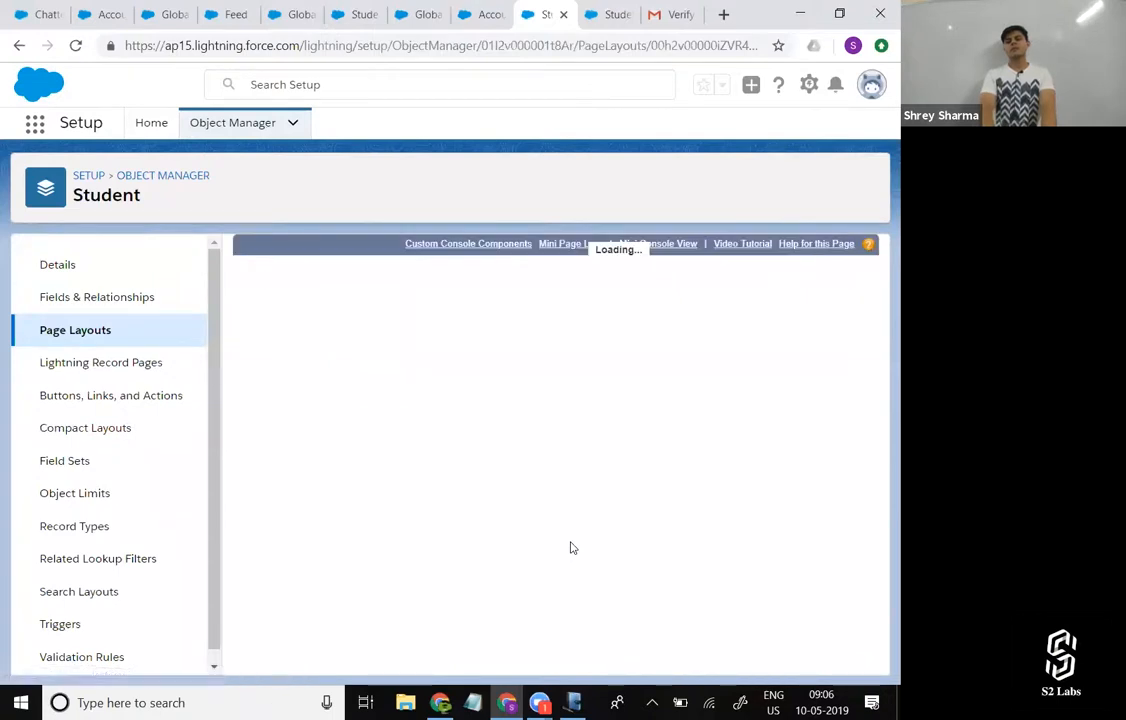
scroll(570, 546, "down", 5)
scroll(497, 497, "up", 1)
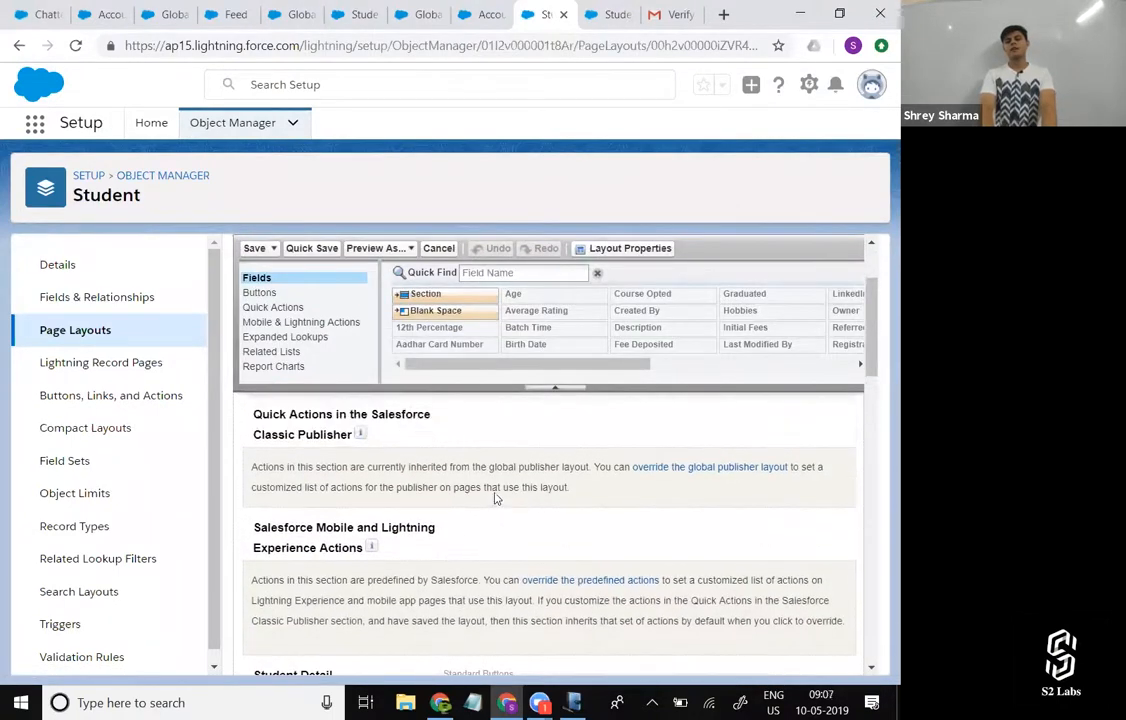
scroll(405, 451, "down", 1)
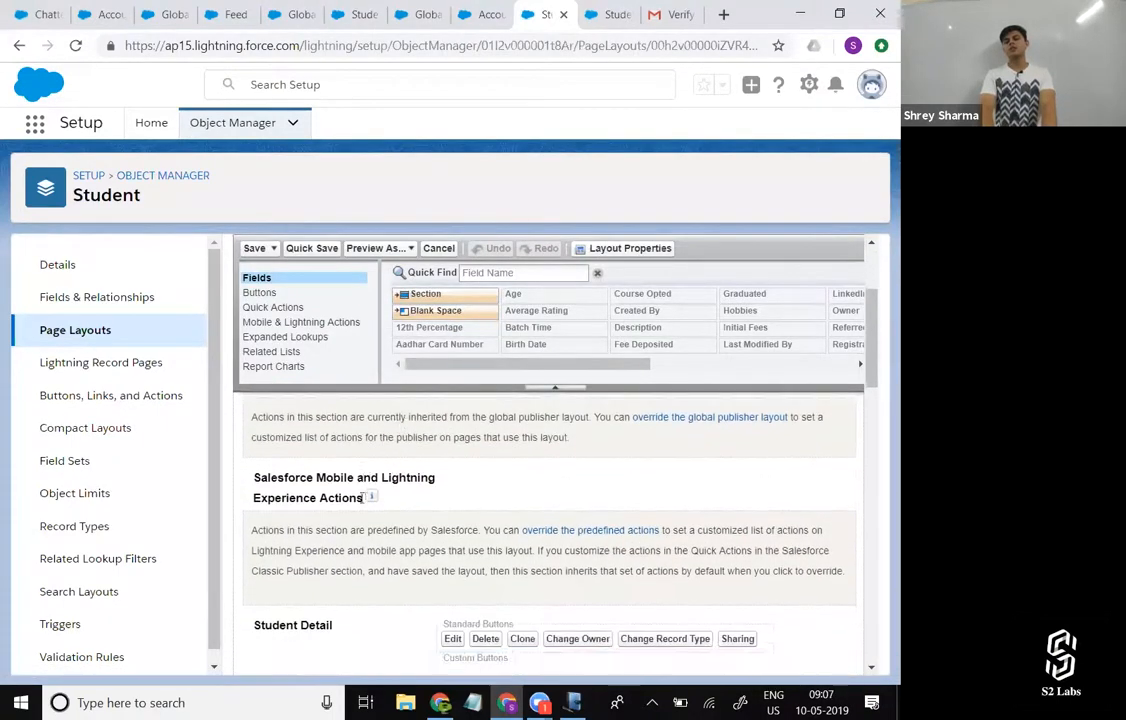
scroll(468, 517, "up", 1)
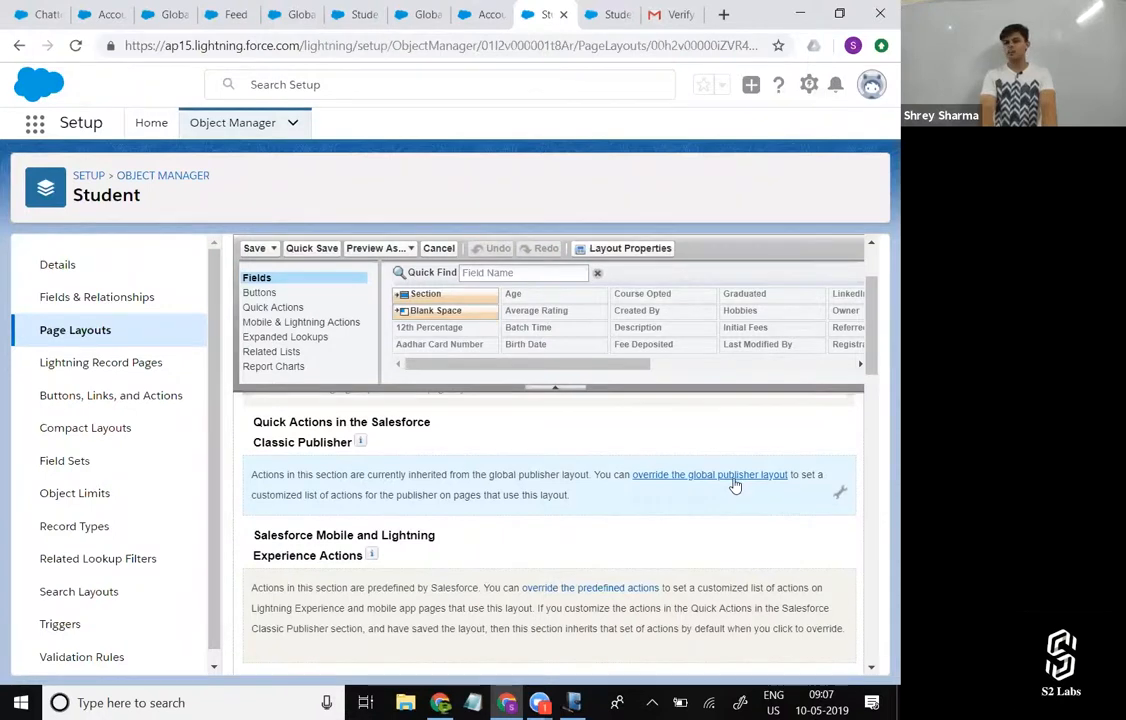
Check the additional actions offered in student record St-023's feed and return to the Student Layout editor.
left_click(391, 7)
left_click_drag(368, 6, 489, 10)
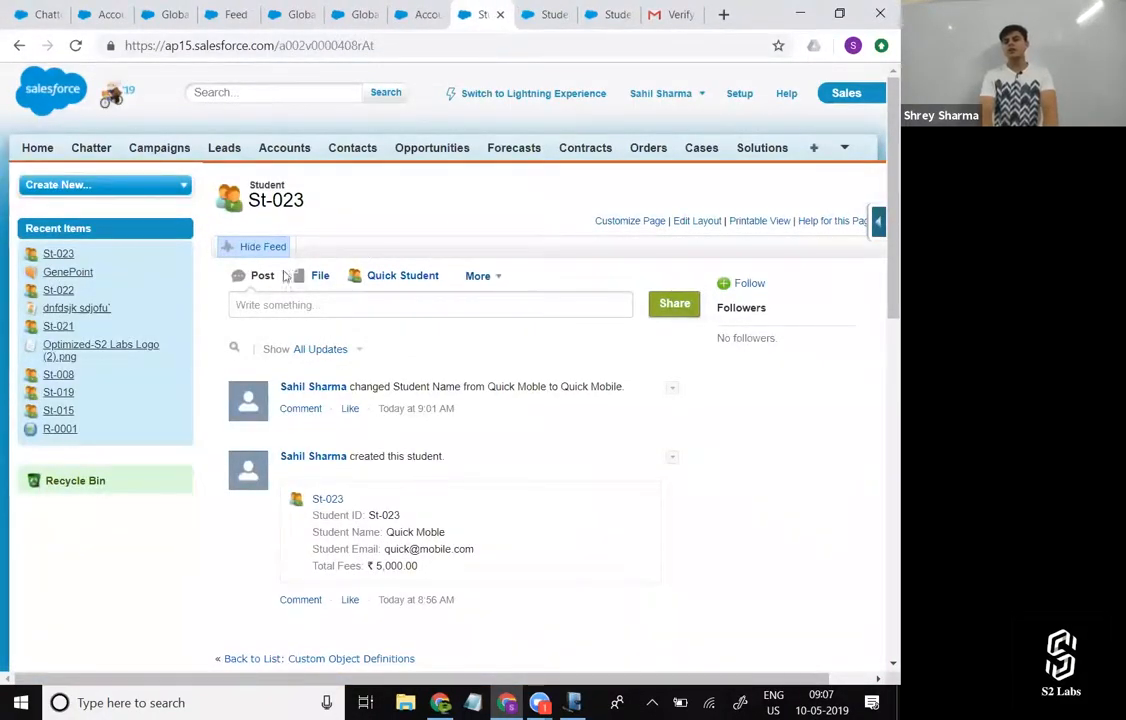
left_click(497, 286)
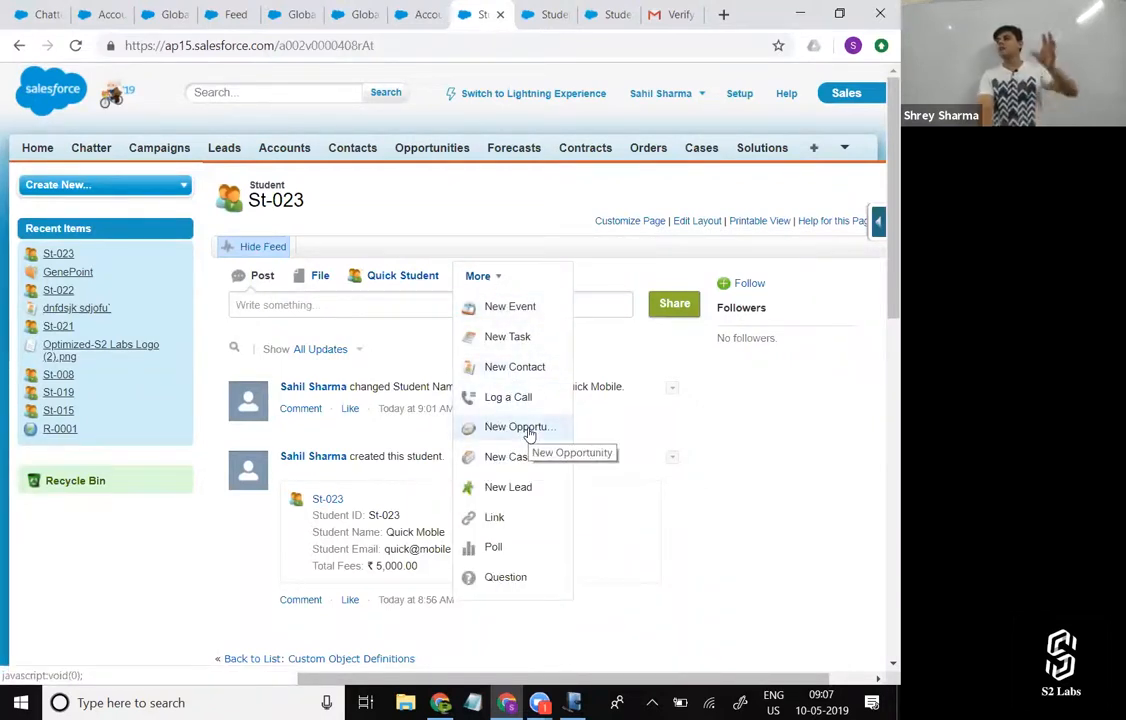
left_click(607, 12)
left_click(543, 12)
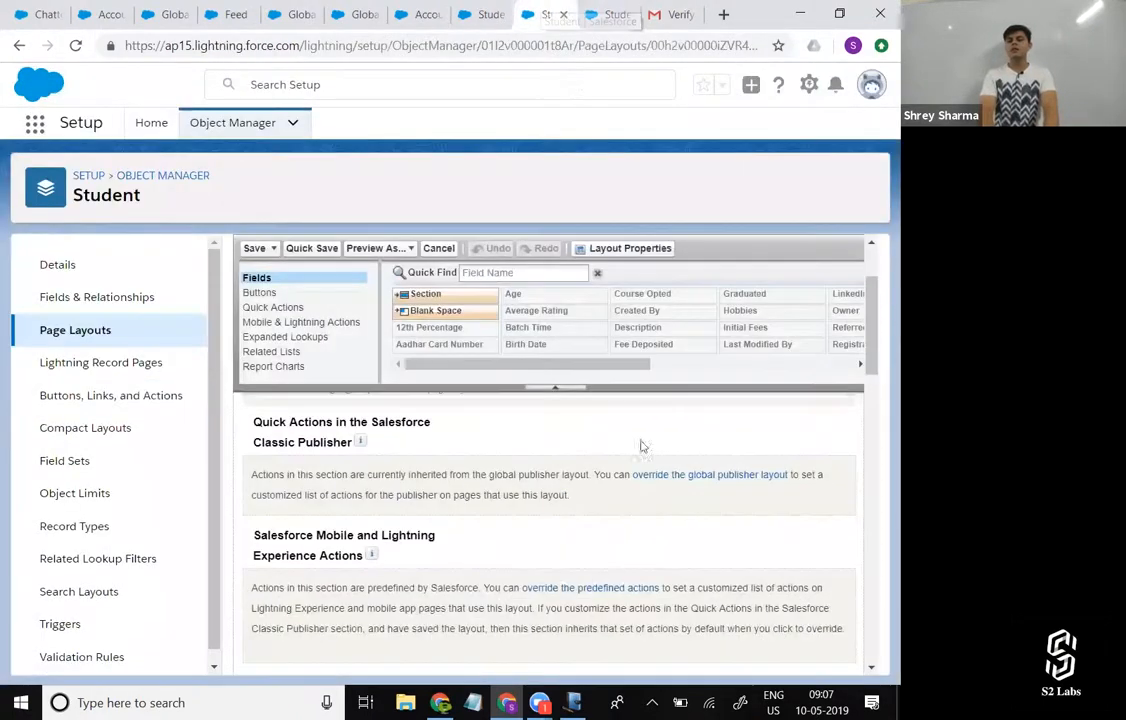
Override the global publisher layout and add the Create New Rating quick action after File in the Salesforce Classic Publisher section.
left_click(733, 476)
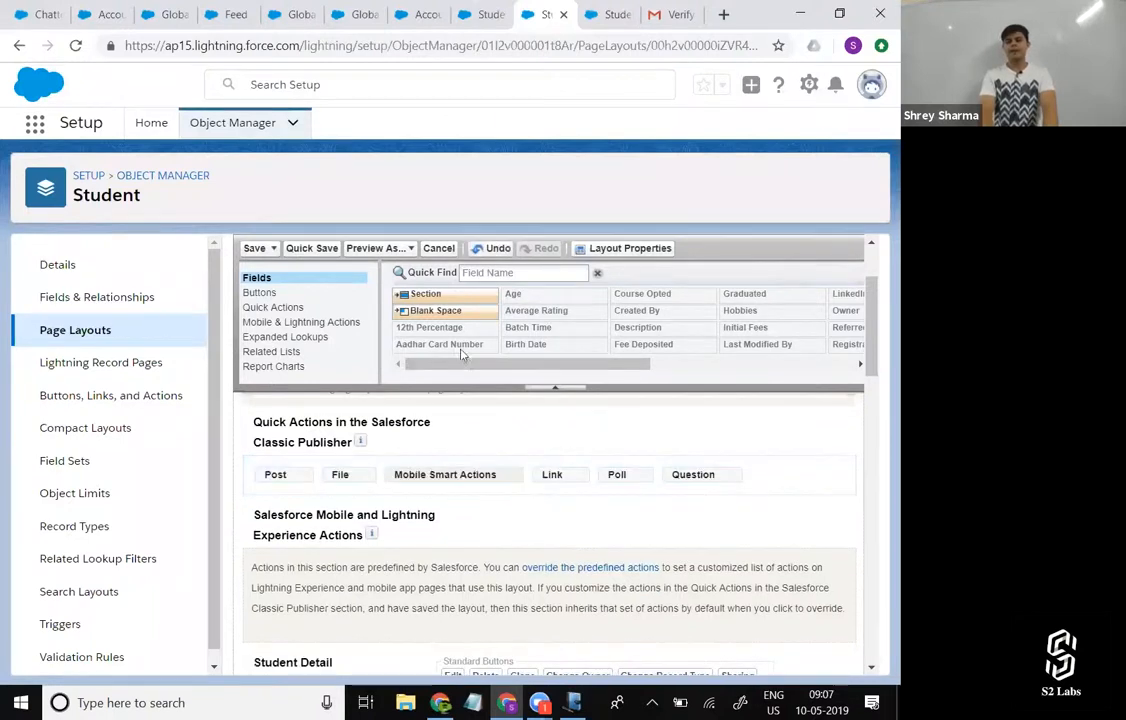
left_click(298, 308)
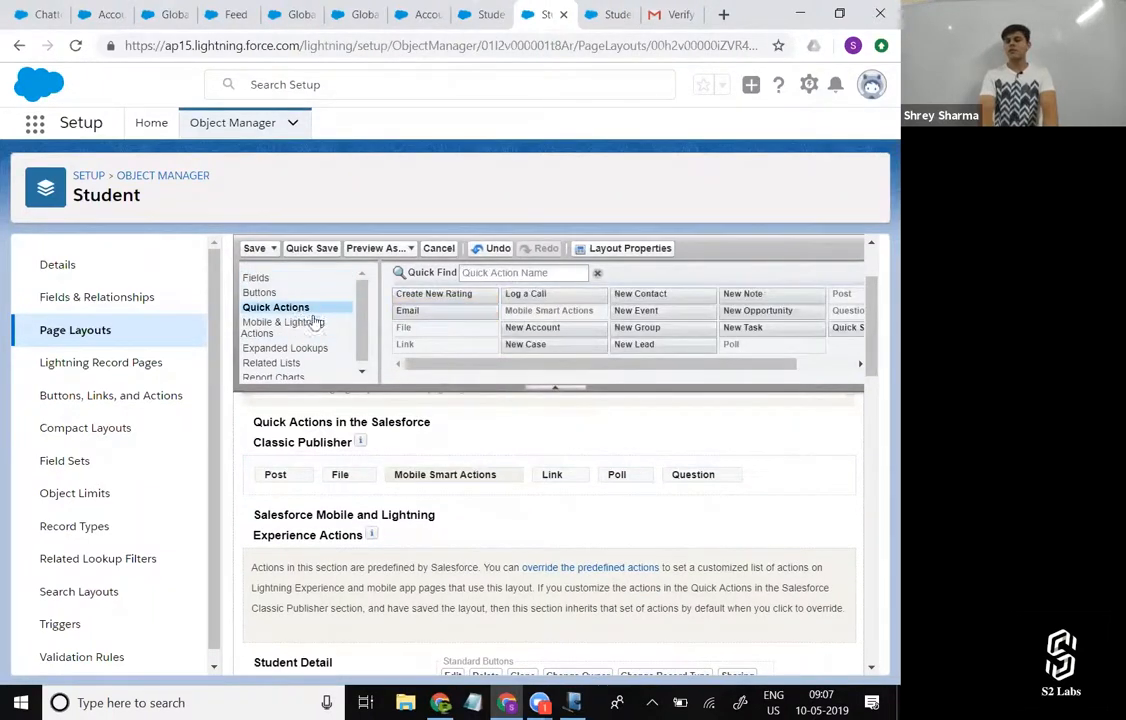
scroll(779, 330, "right", 2)
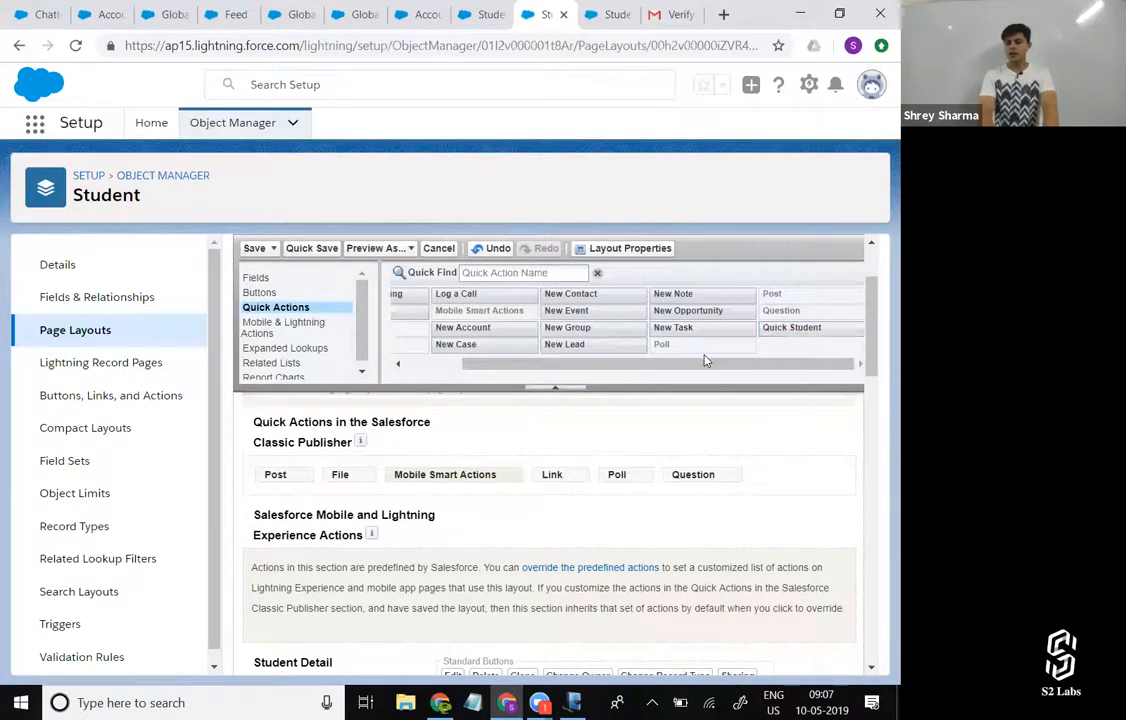
scroll(705, 360, "left", 3)
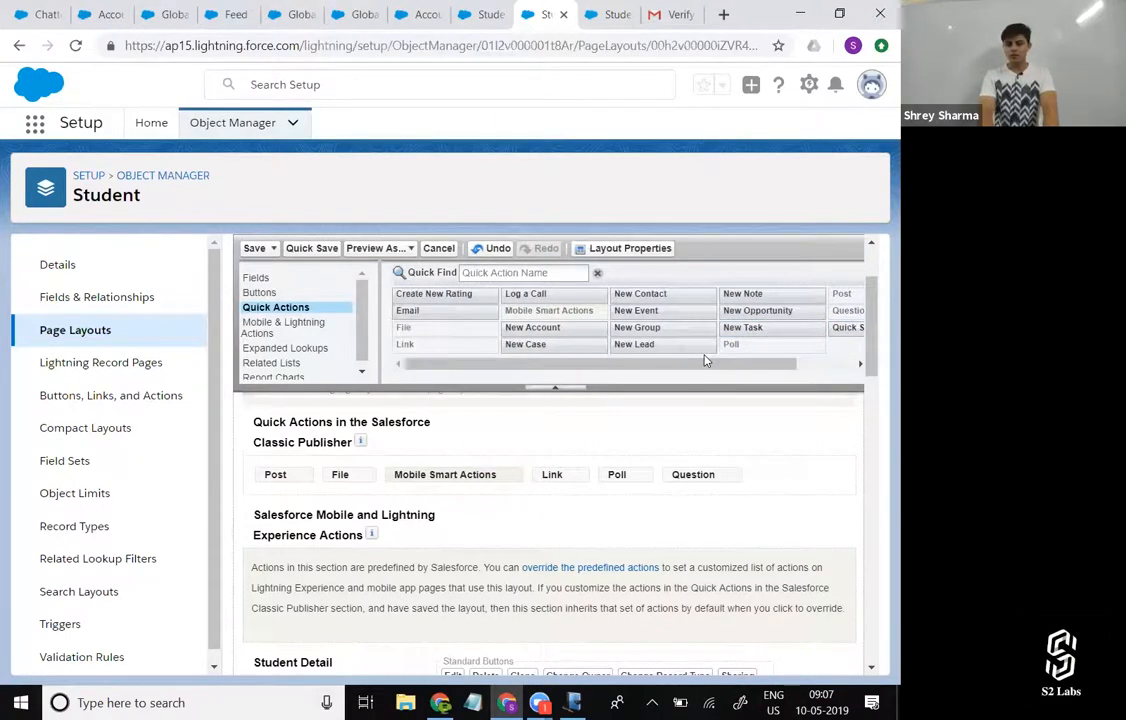
left_click_drag(445, 290, 395, 545)
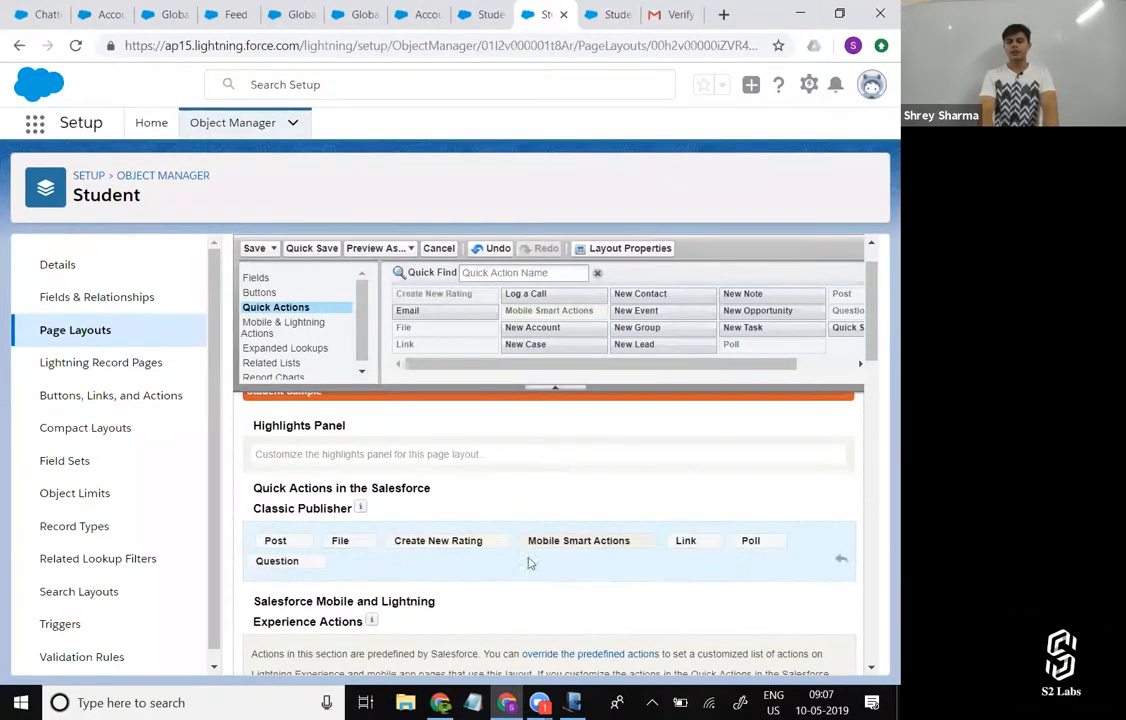
Override the predefined mobile and Lightning actions, add Create New Rating between New Event and Quick Student, and save the layout.
scroll(480, 550, "down", 3)
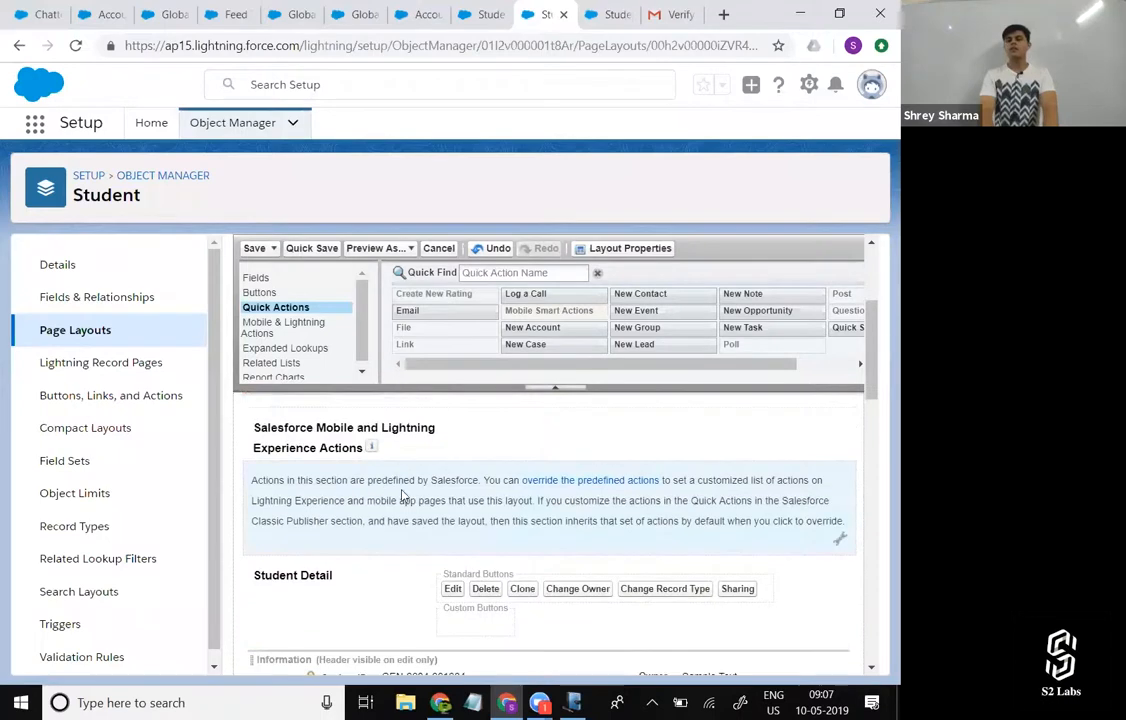
left_click(606, 490)
left_click(290, 327)
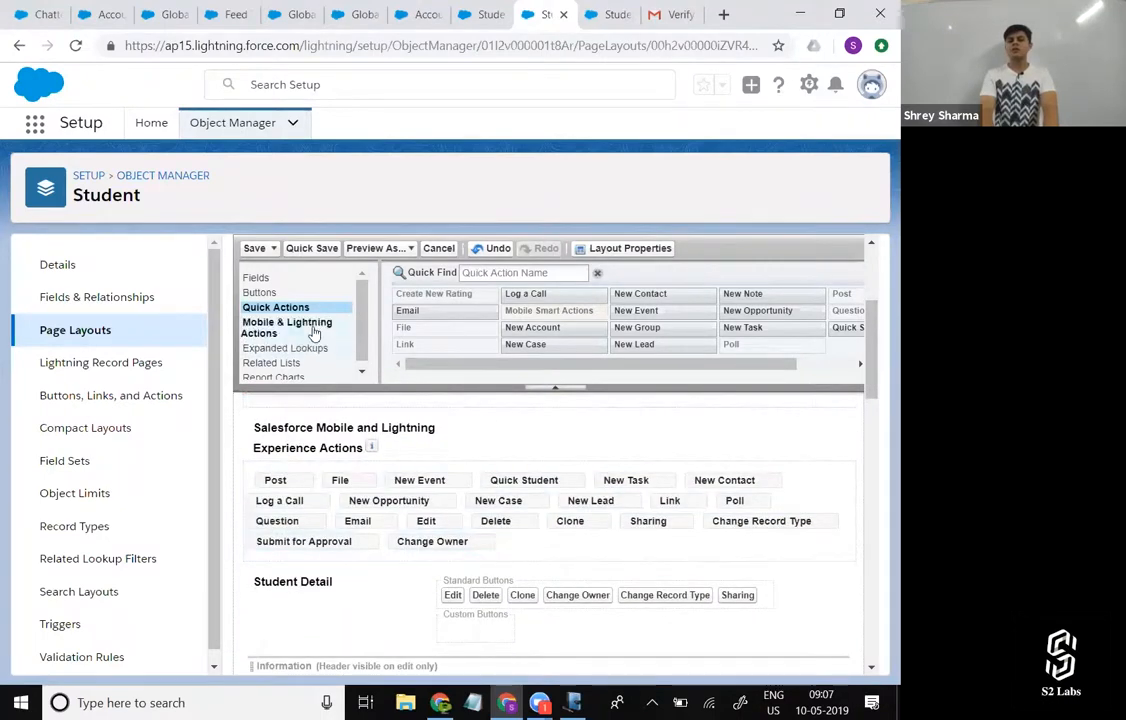
left_click_drag(445, 343, 495, 593)
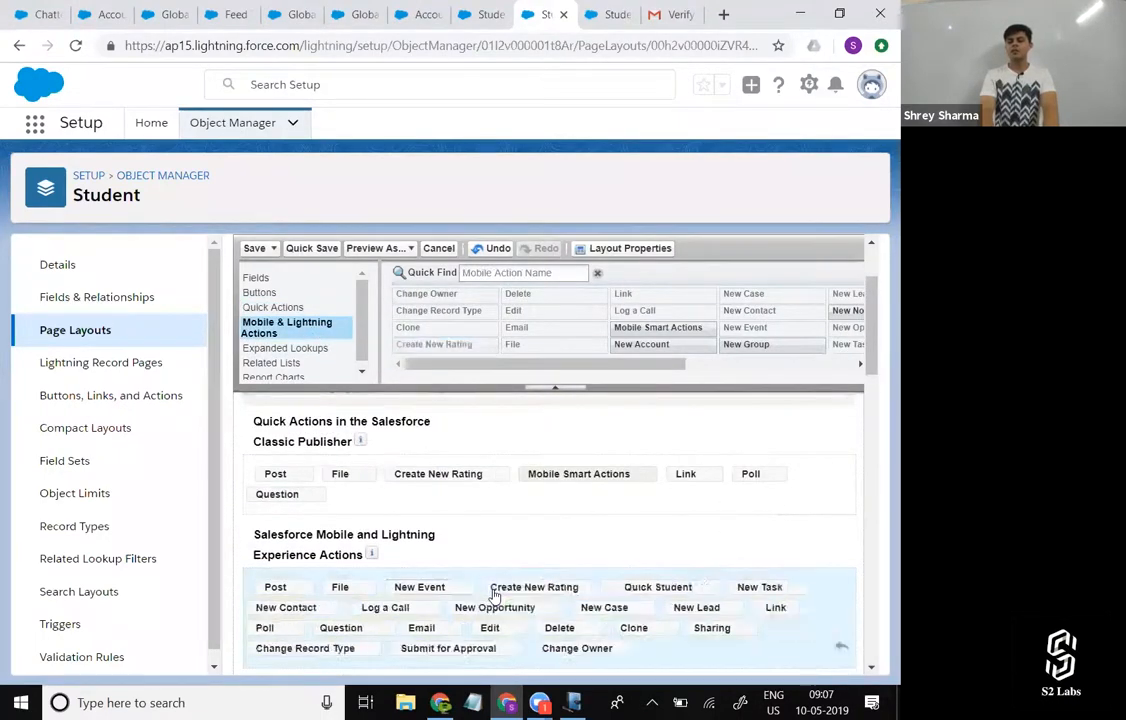
left_click(255, 249)
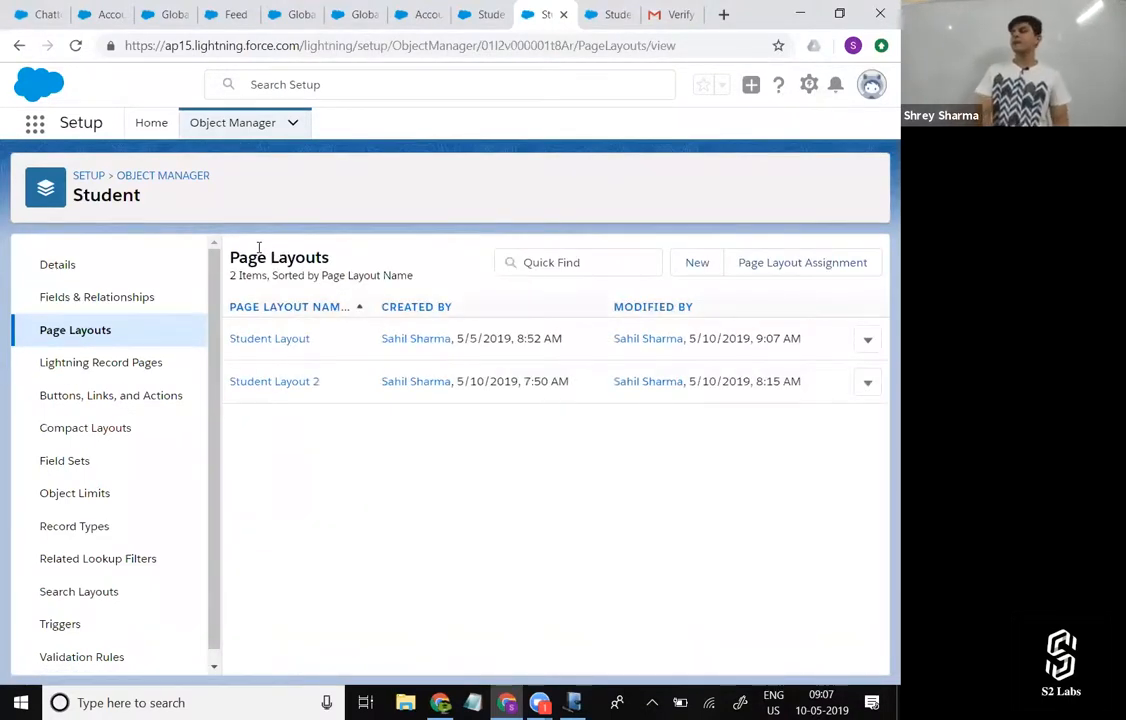
Reload student record St-023 and use its Create New Rating action to create a rating of 6 for Assignment.
left_click(476, 12)
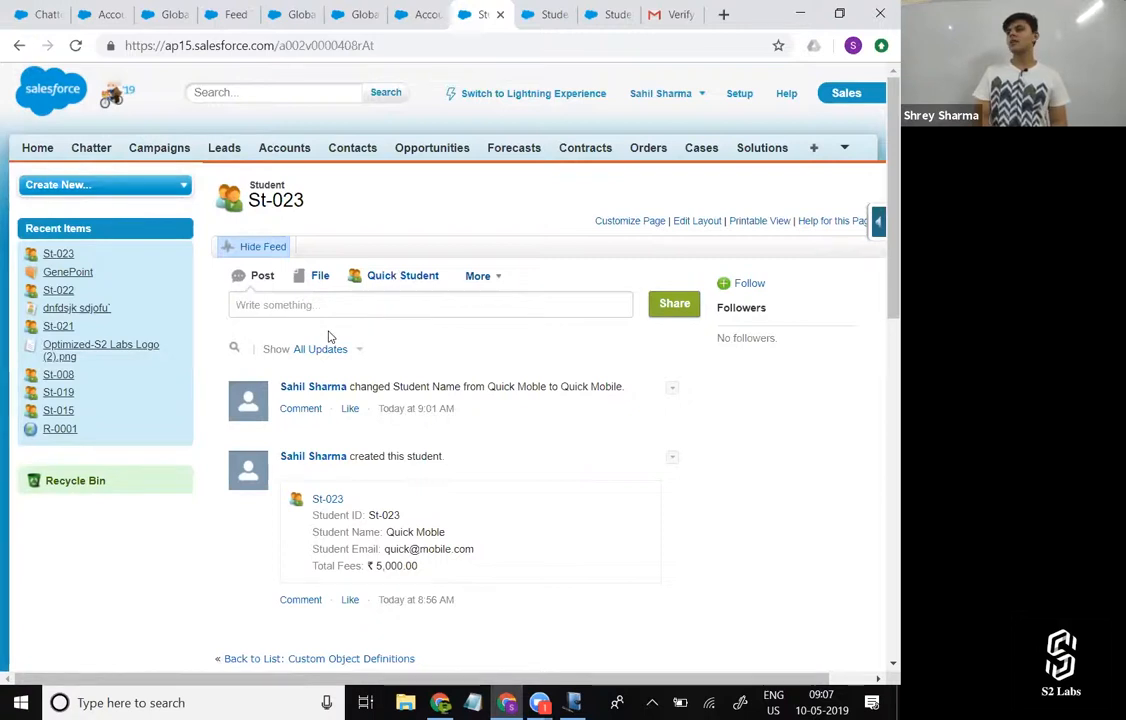
left_click(75, 45)
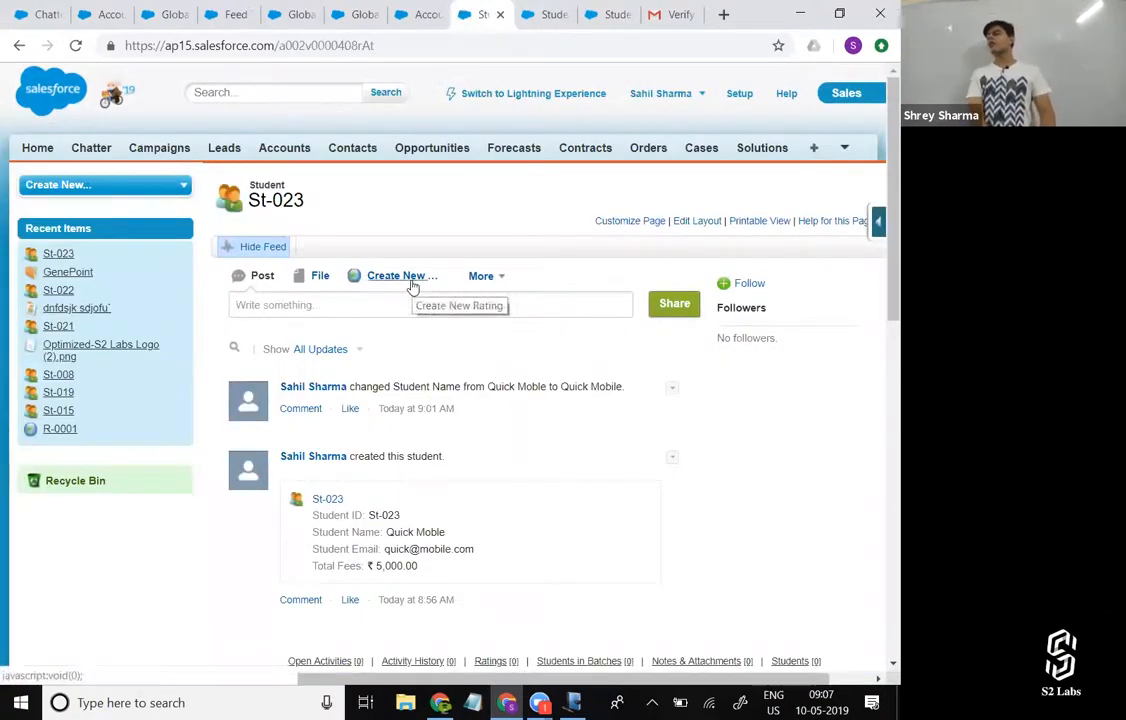
left_click(410, 282)
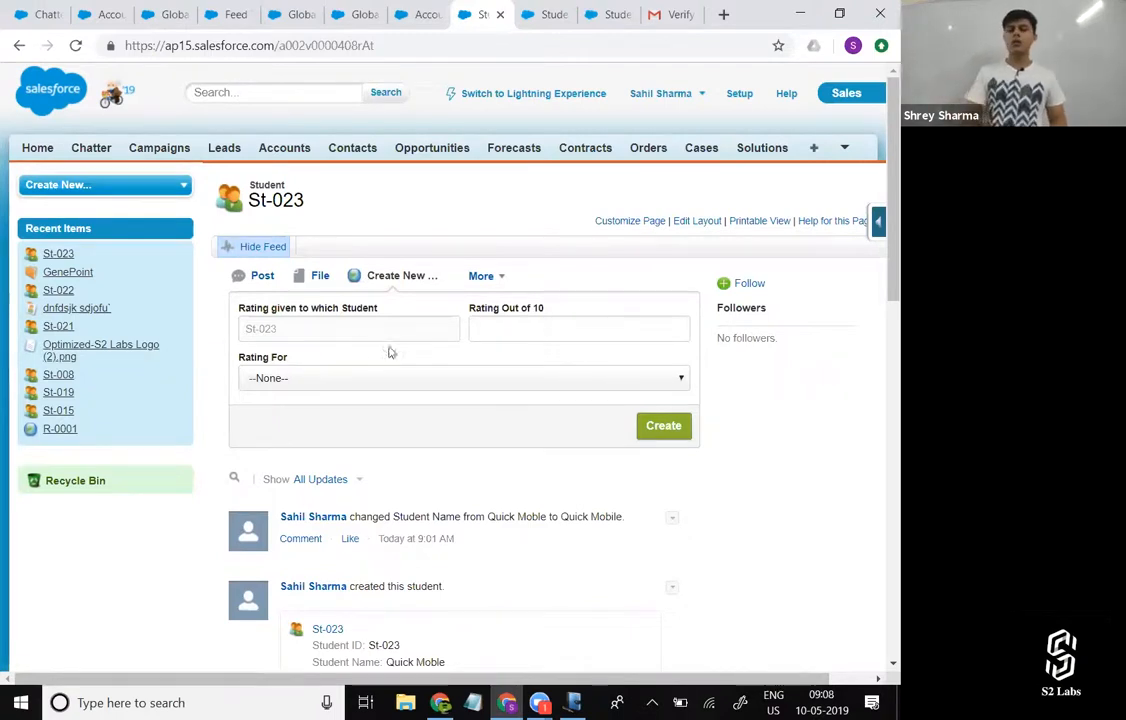
left_click(523, 326)
type("6")
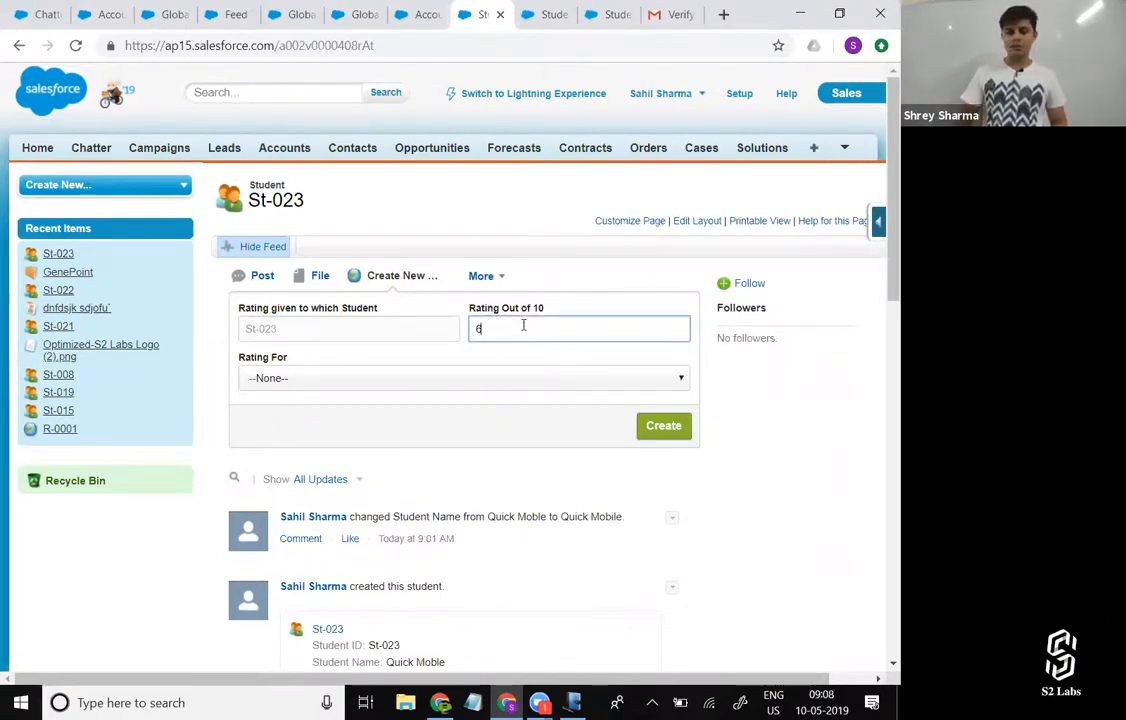
left_click(488, 384)
left_click(468, 432)
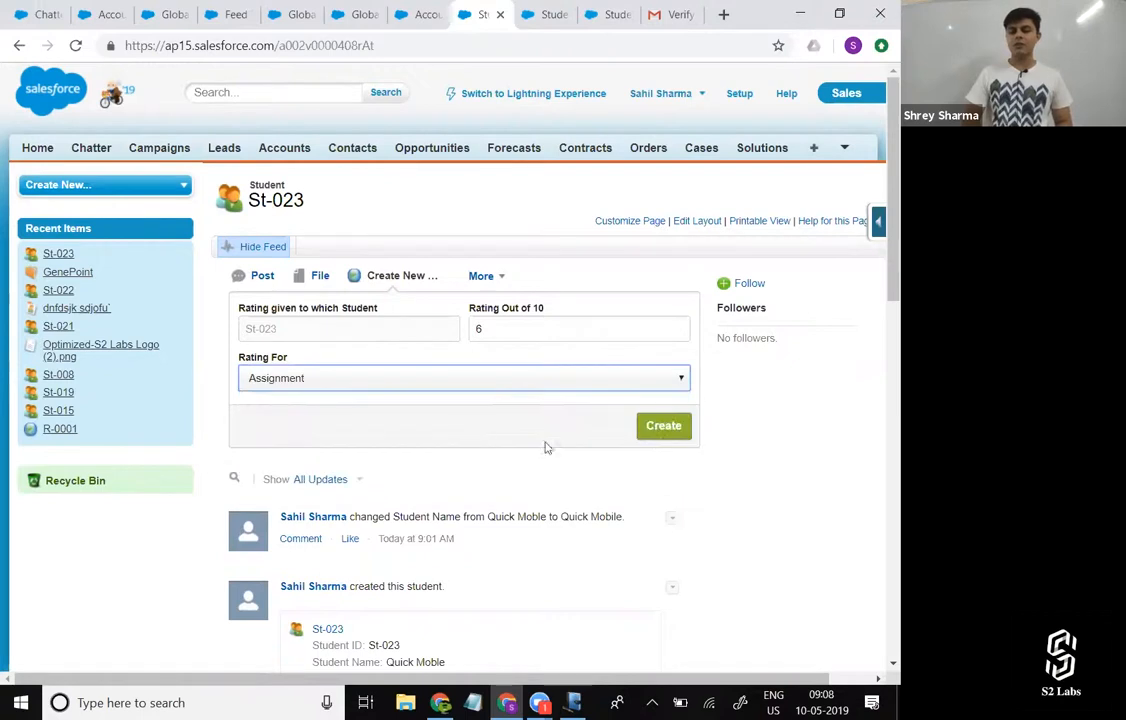
left_click(677, 428)
Create a second rating for St-023 with Rating Out of 10 set to 10 and Rating For set to Project.
left_click(519, 337)
type("10")
left_click(509, 377)
left_click(482, 460)
left_click(663, 425)
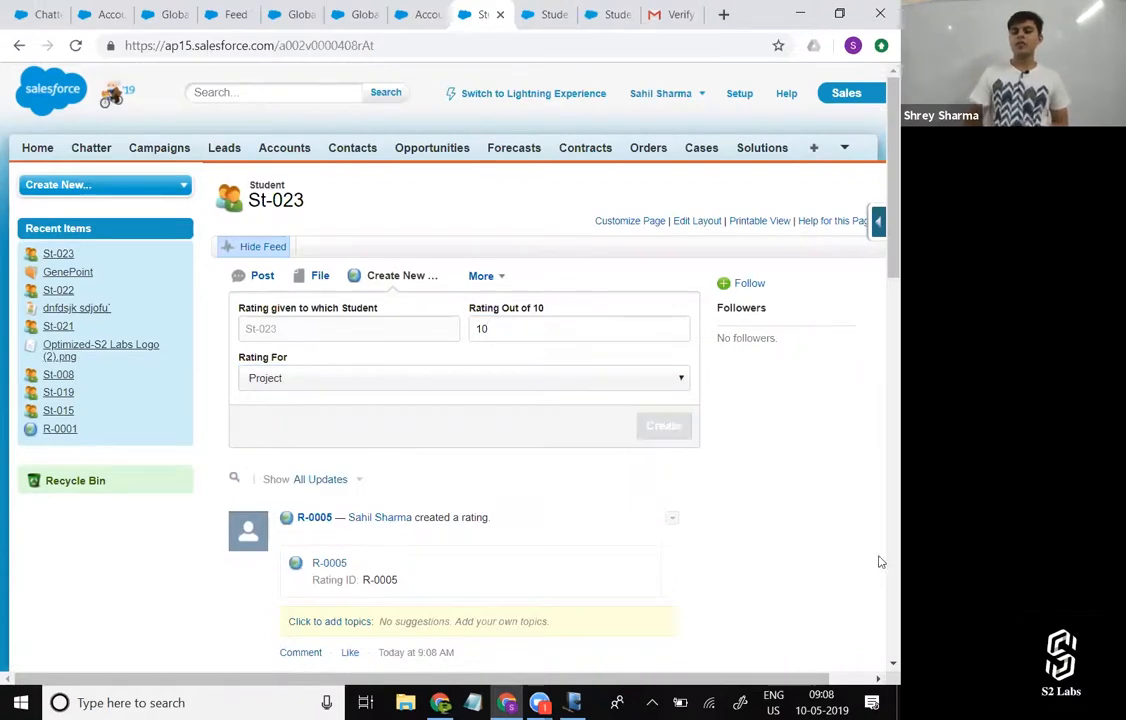
Refresh the St-023 record and check its Ratings related list and feed for the new ratings.
scroll(820, 566, "down", 10)
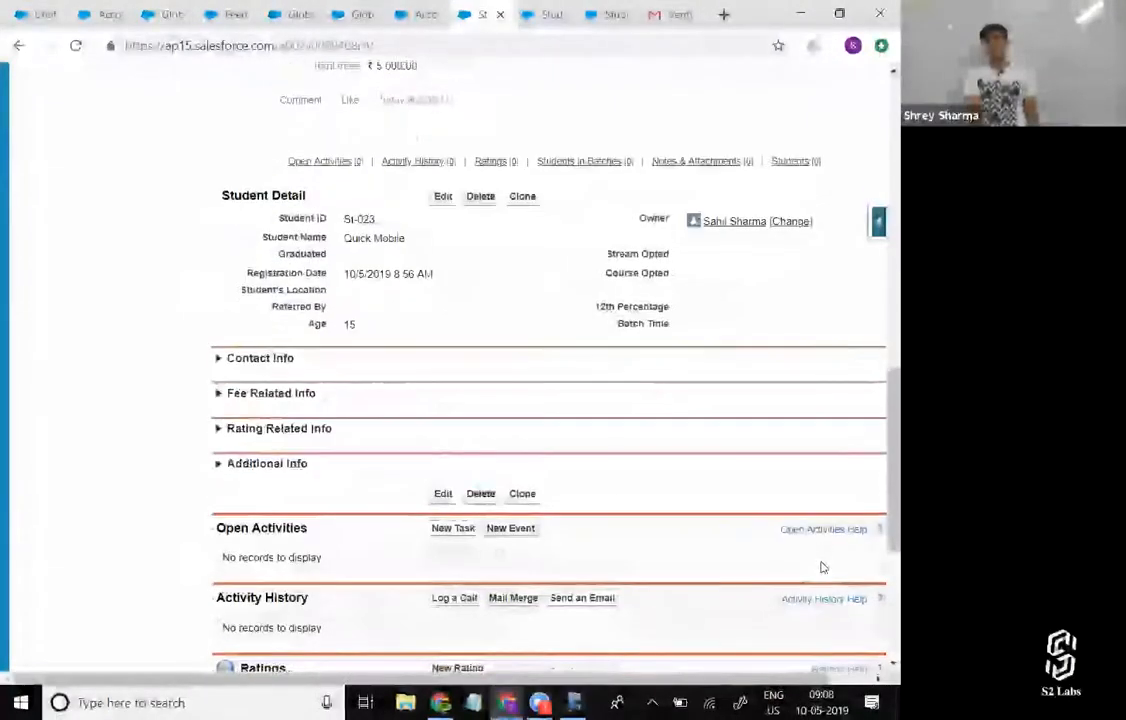
scroll(820, 566, "down", 3)
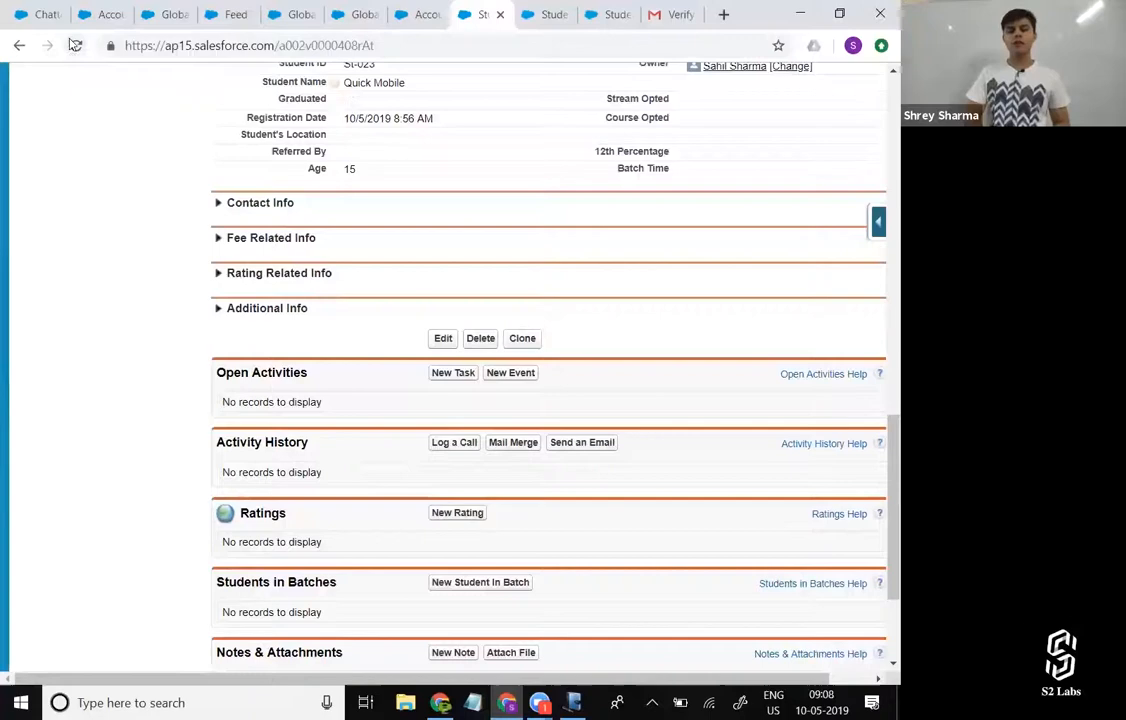
left_click(75, 45)
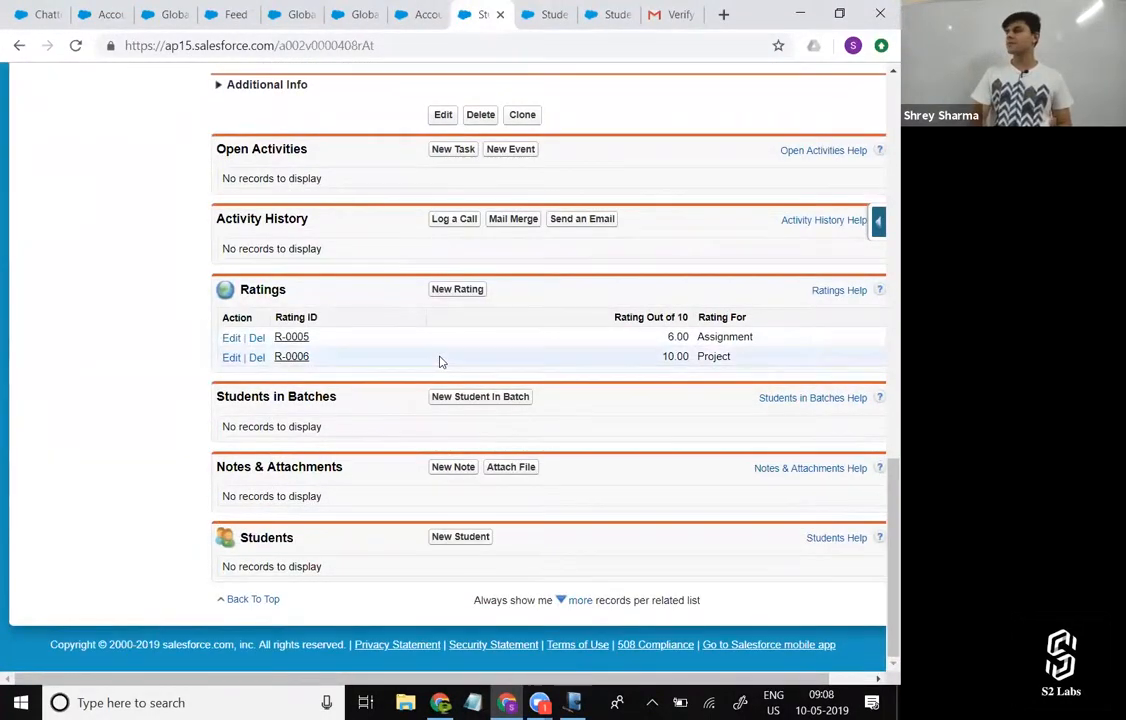
scroll(441, 362, "up", 15)
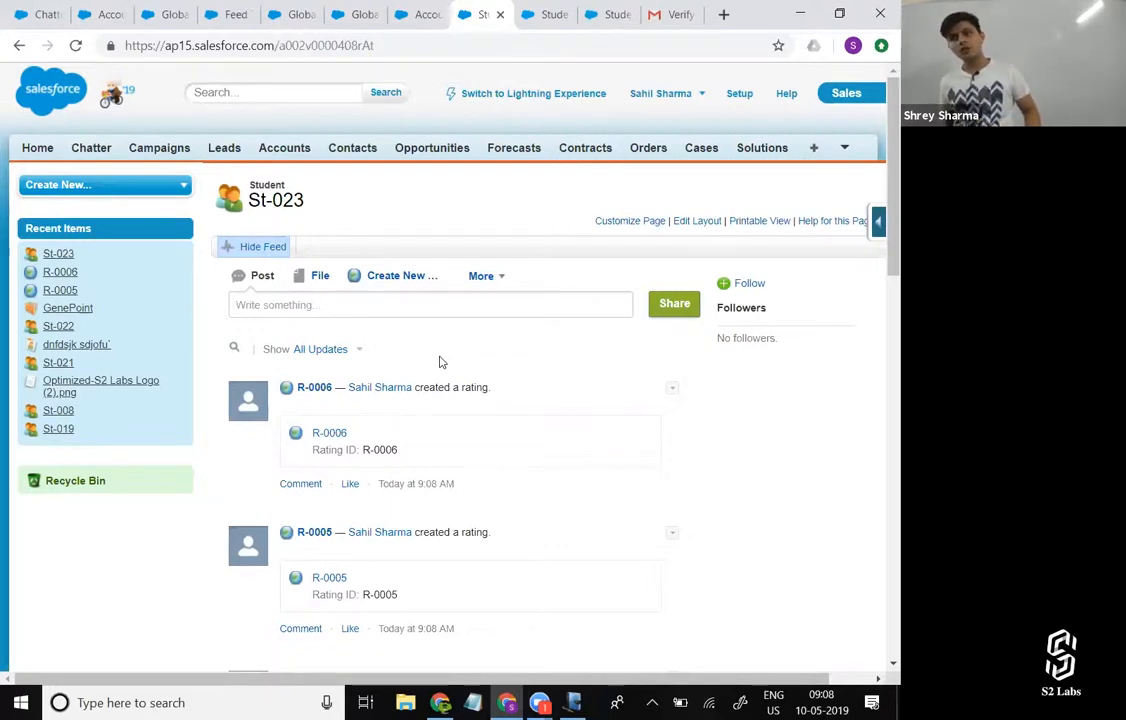
left_click_drag(440, 362, 447, 174)
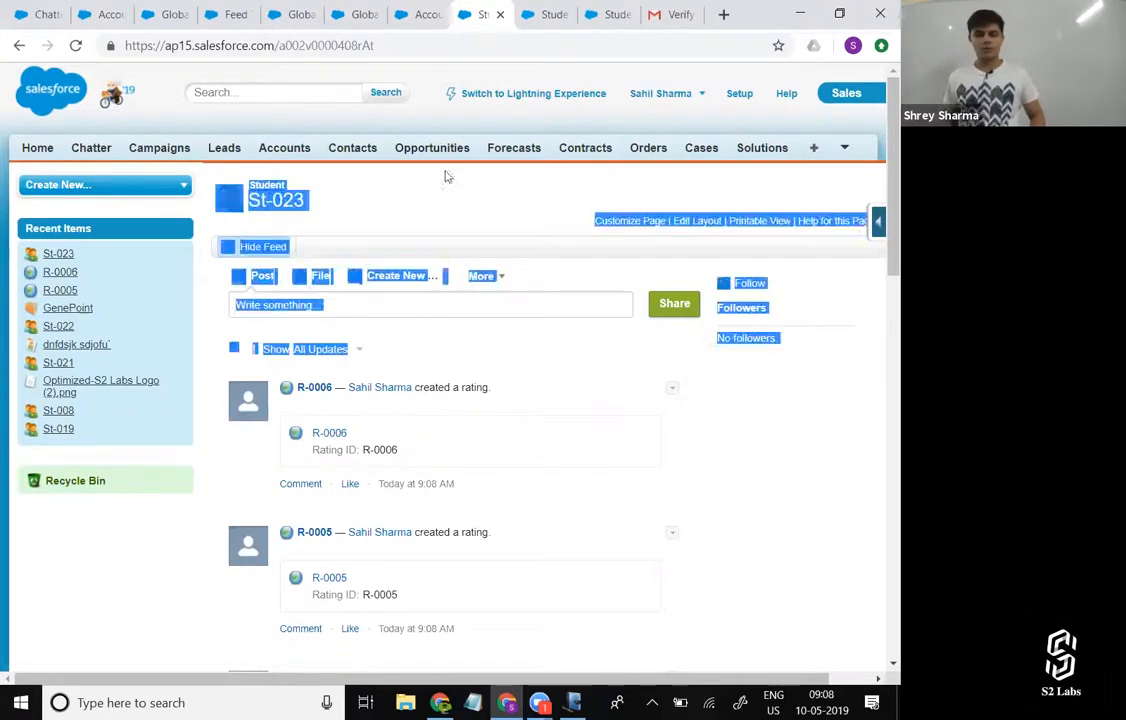
left_click(707, 441)
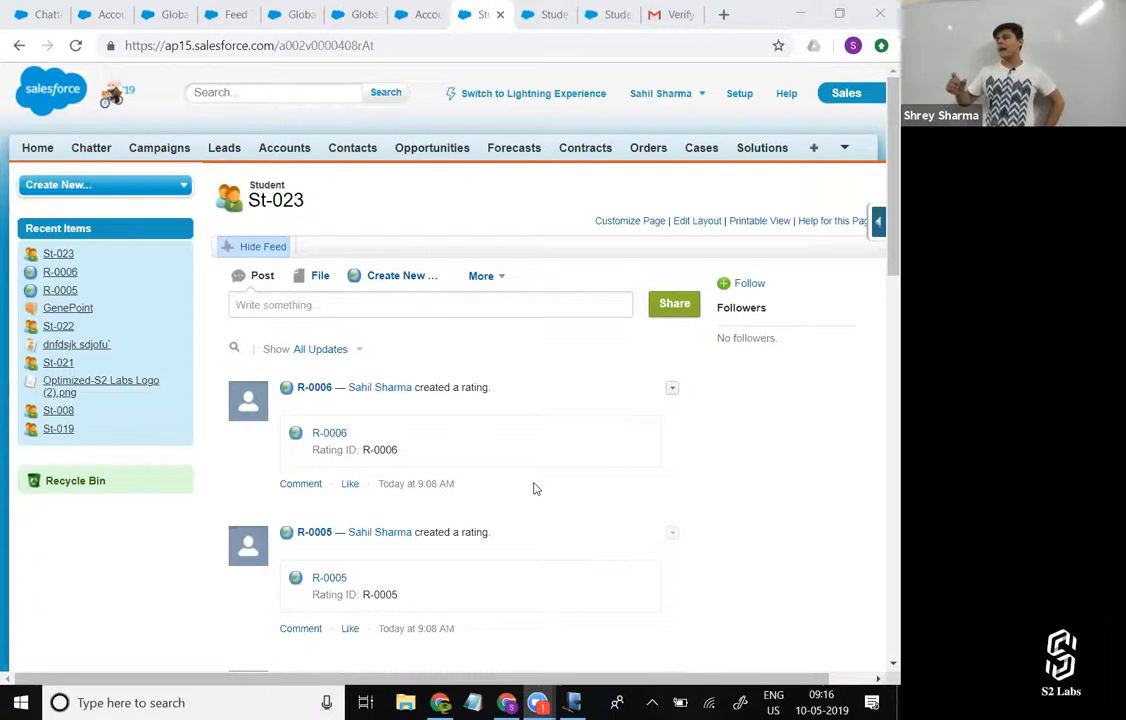
Switch to Lightning Experience, open student St-023, and check its Create New Rating form without saving a rating.
double_click(528, 93)
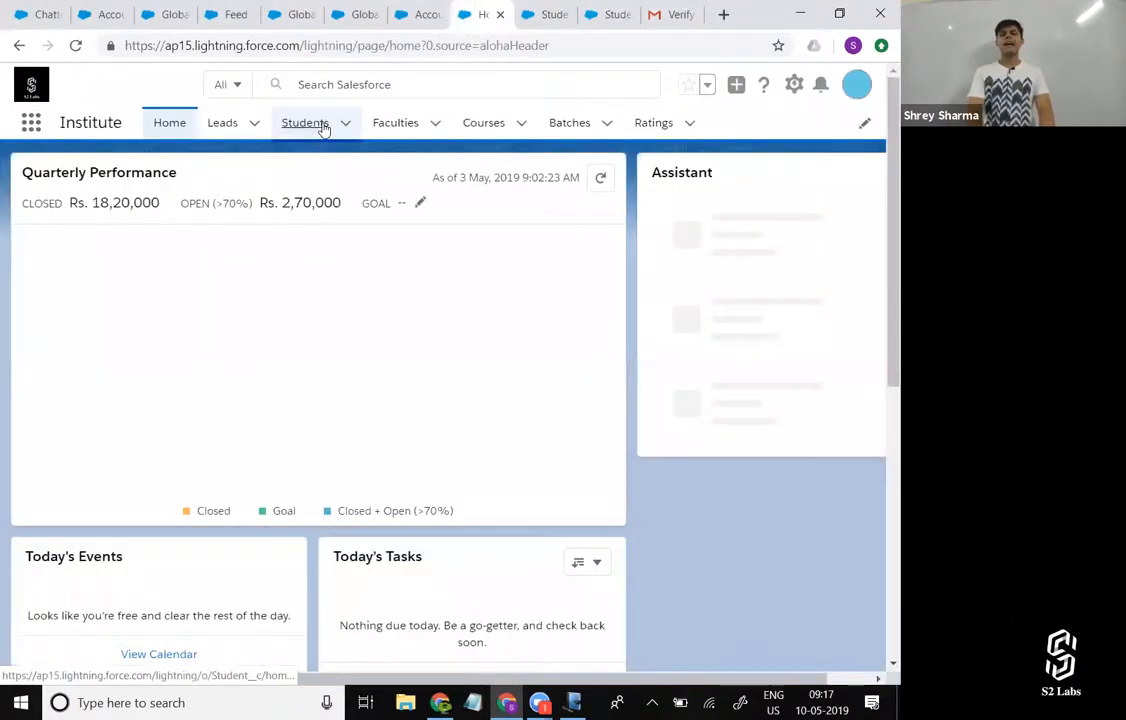
left_click(312, 124)
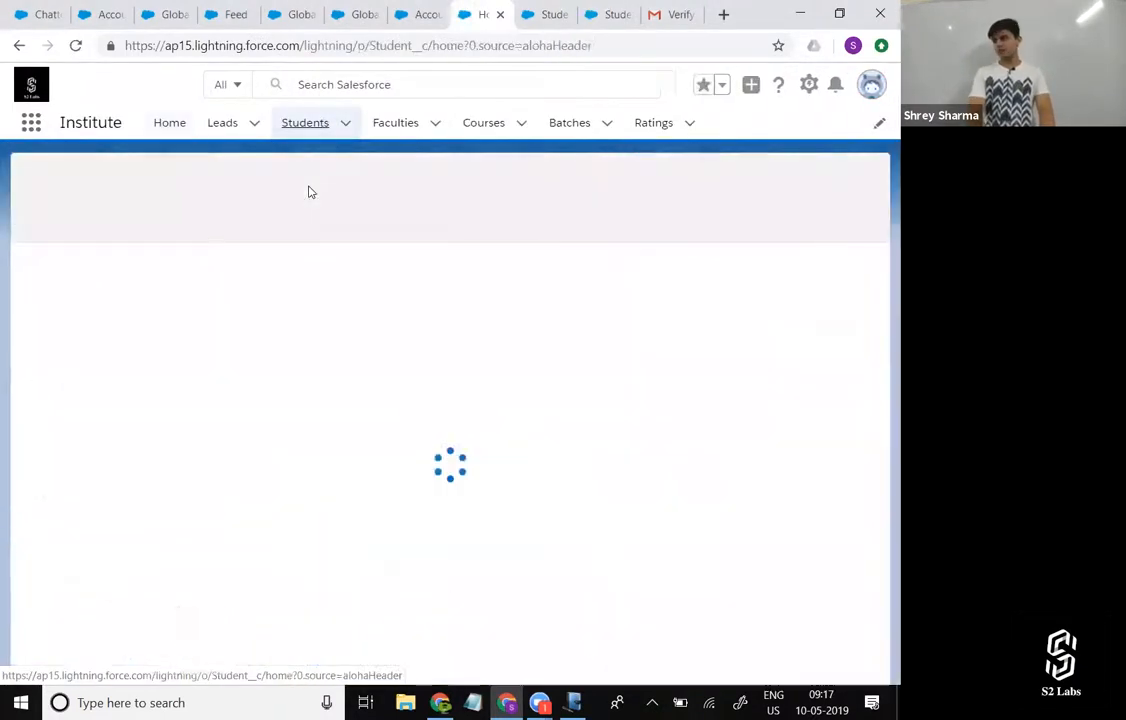
left_click(127, 285)
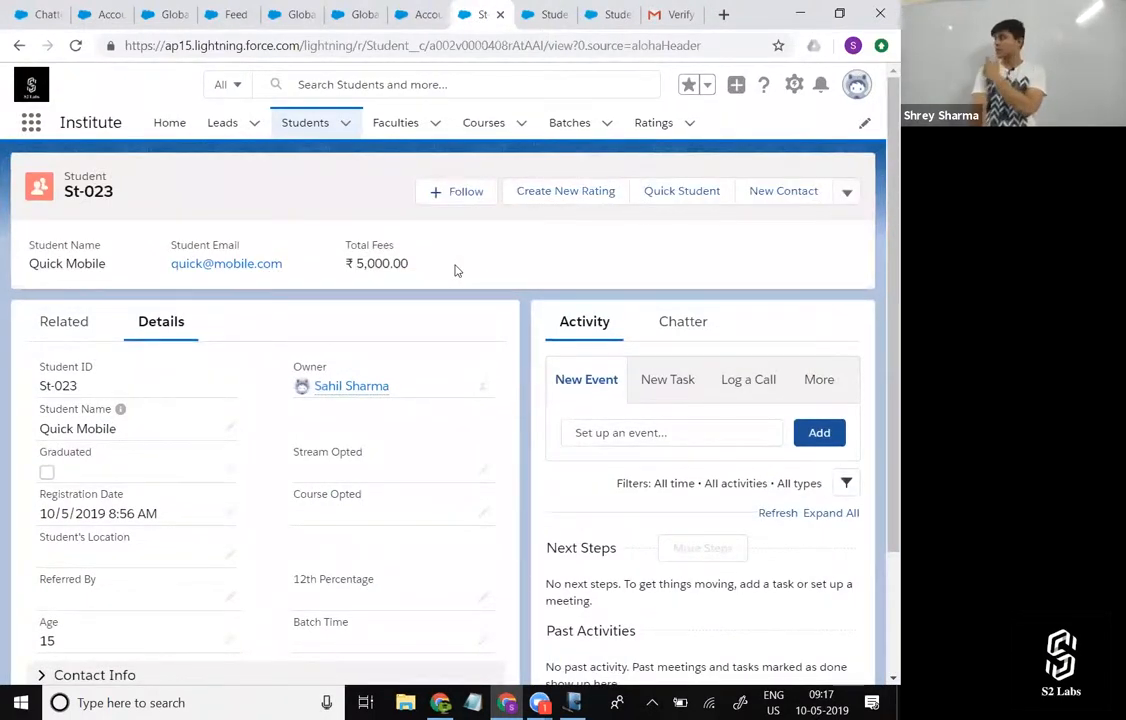
left_click_drag(432, 279, 82, 176)
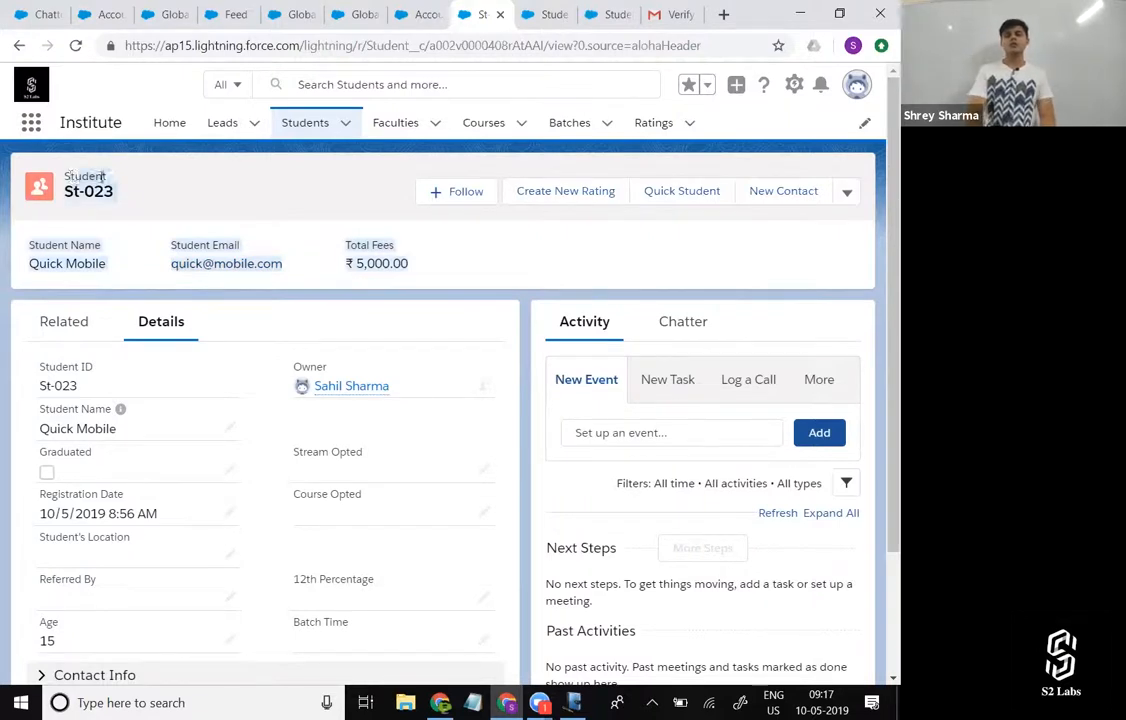
left_click(181, 191)
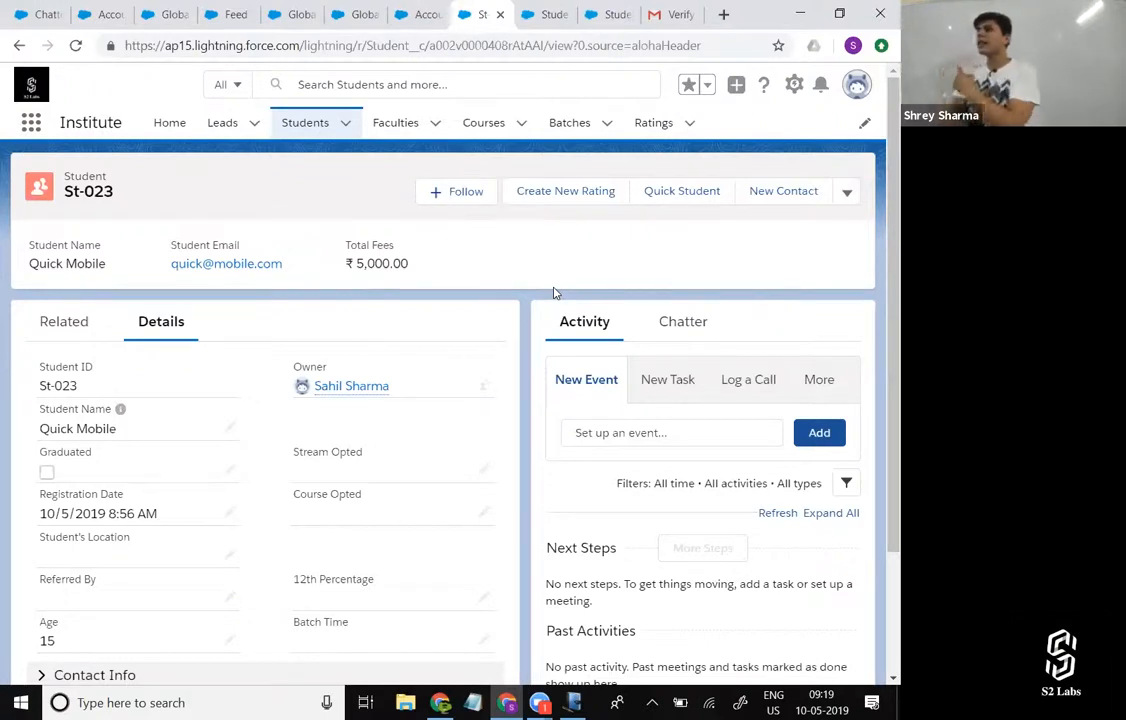
left_click(548, 190)
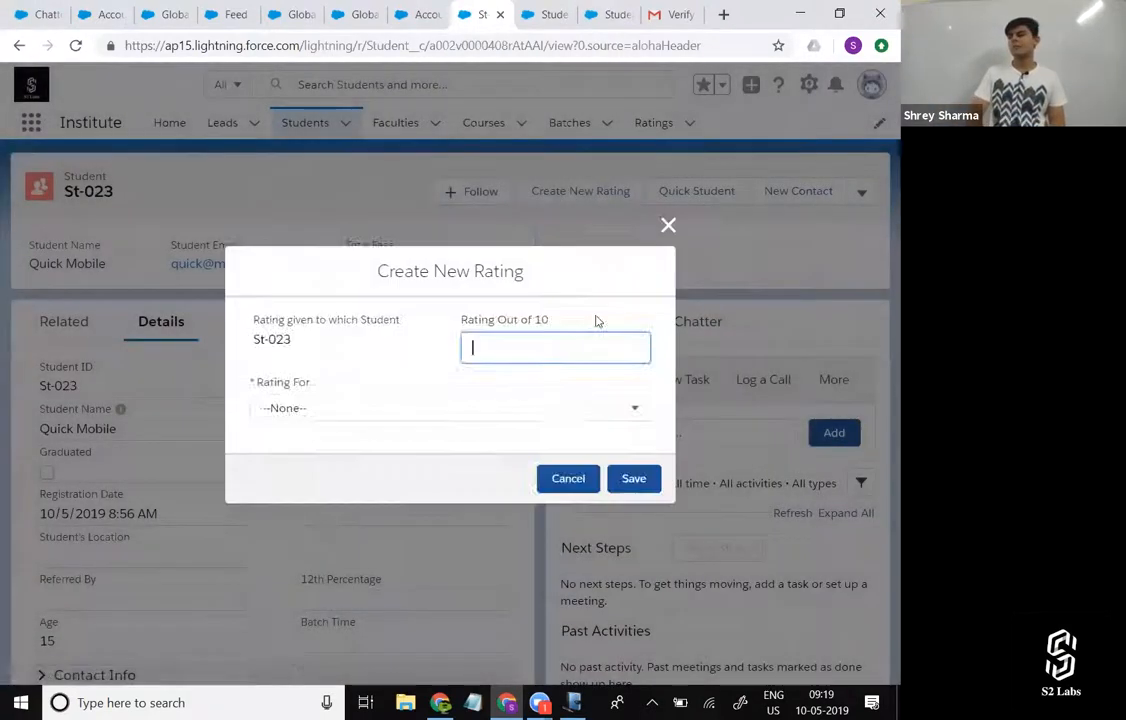
left_click(668, 229)
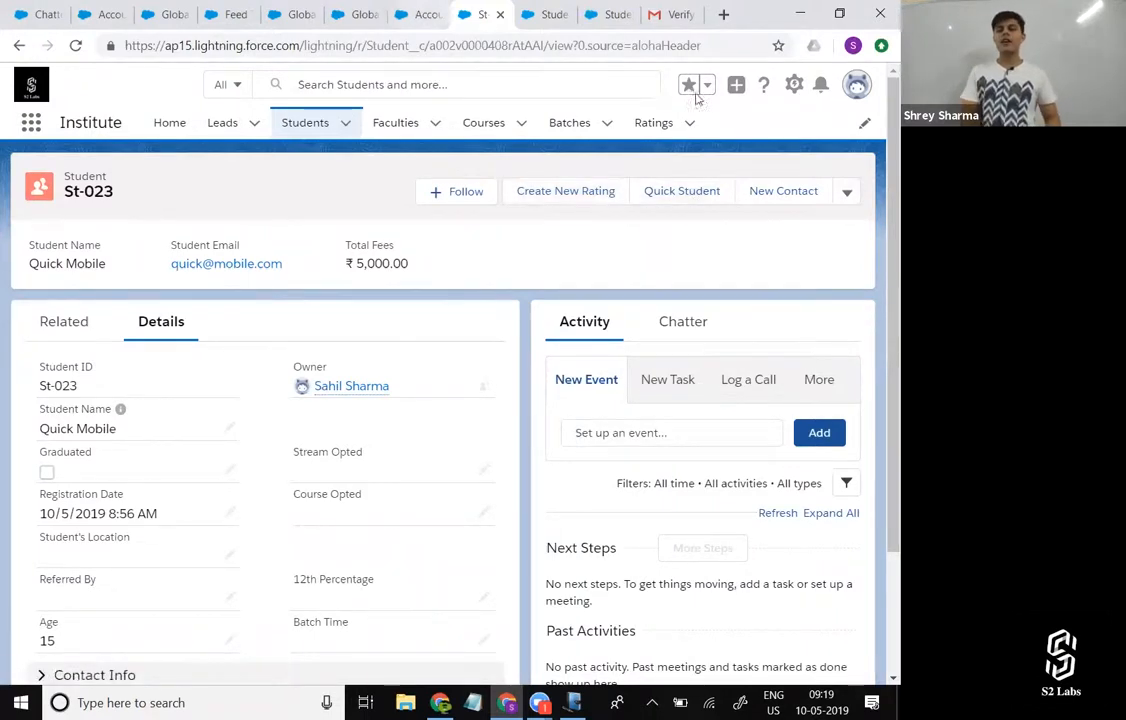
Switch back to Salesforce Classic, reopen student St-023, and check which additional actions its feed publisher offers.
left_click(857, 90)
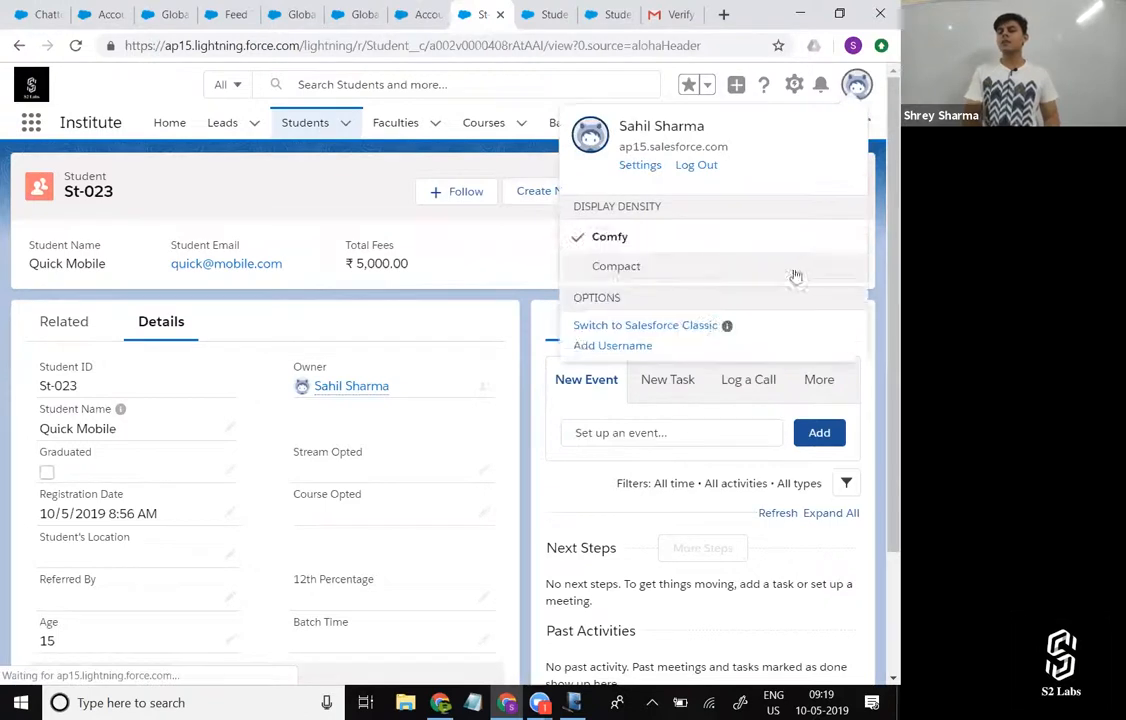
left_click(646, 336)
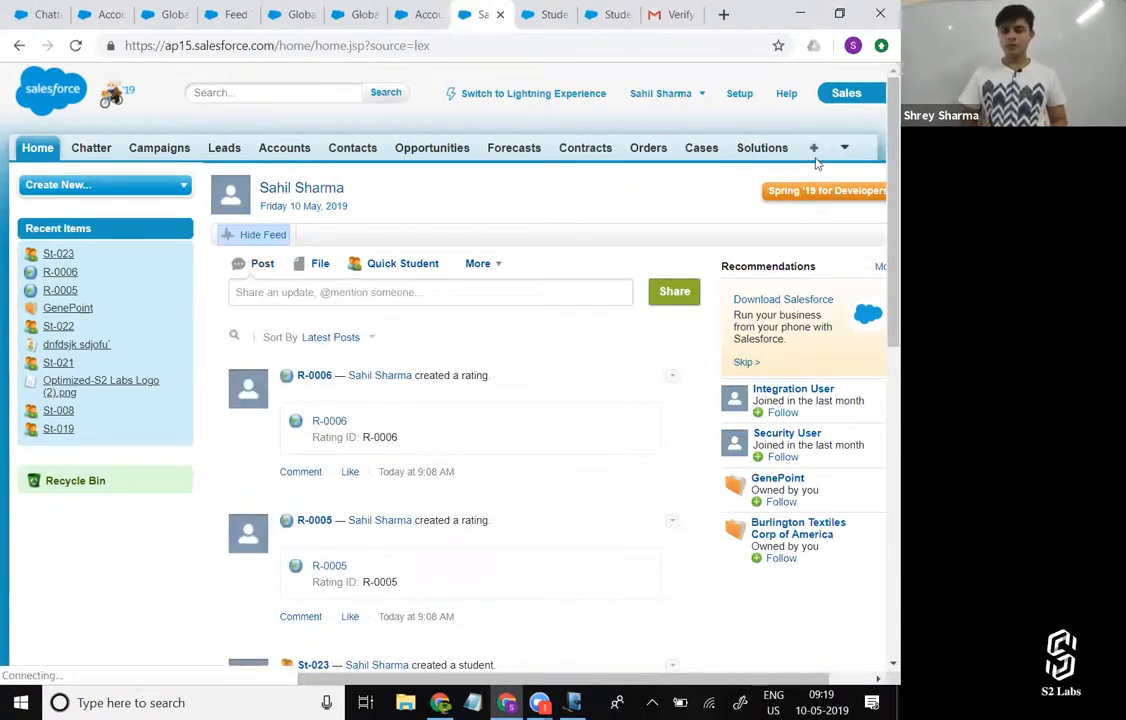
left_click(814, 148)
scroll(575, 384, "down", 3)
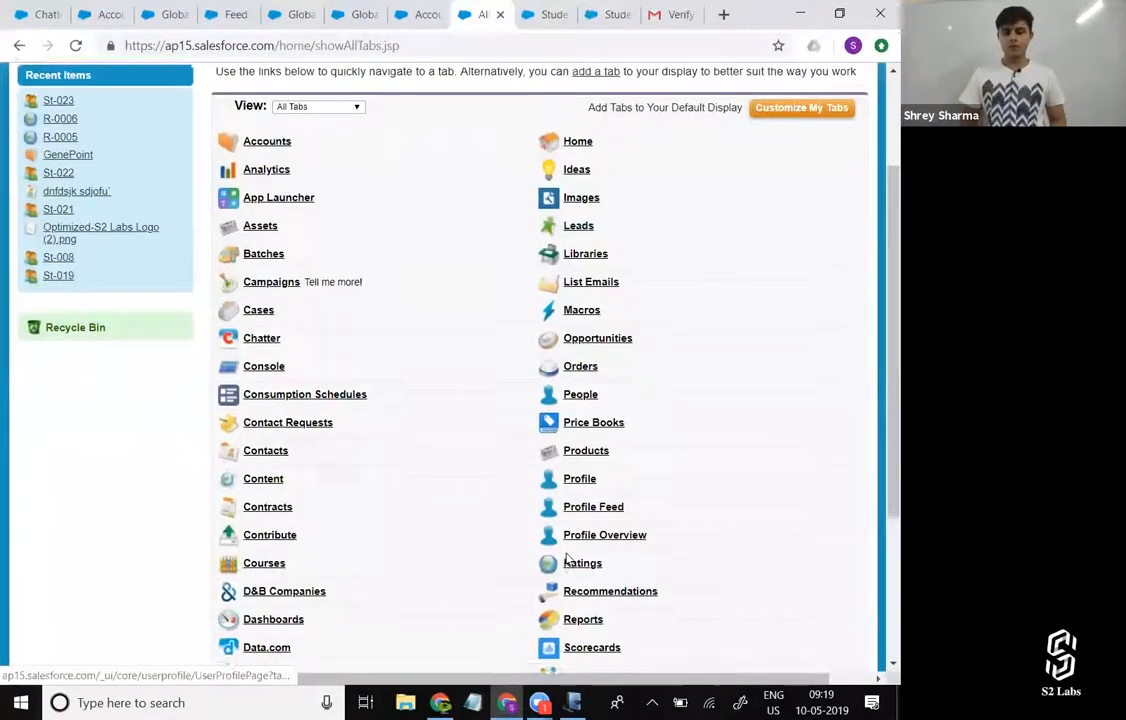
scroll(567, 558, "down", 3)
left_click(583, 540)
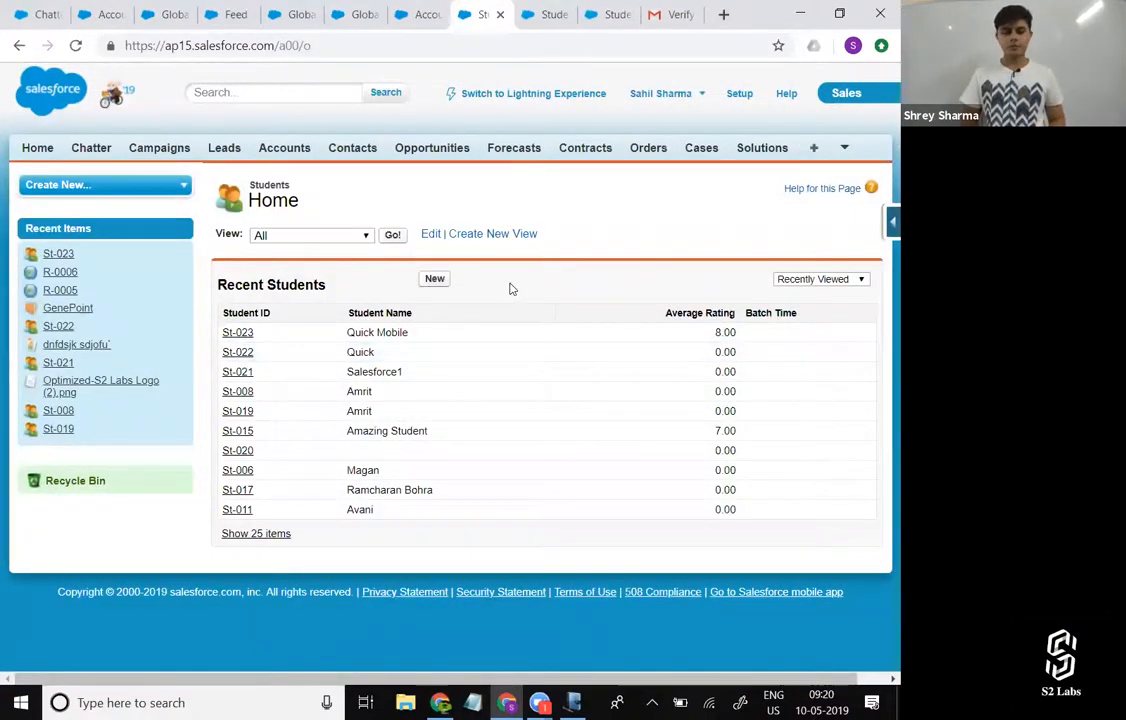
left_click(245, 338)
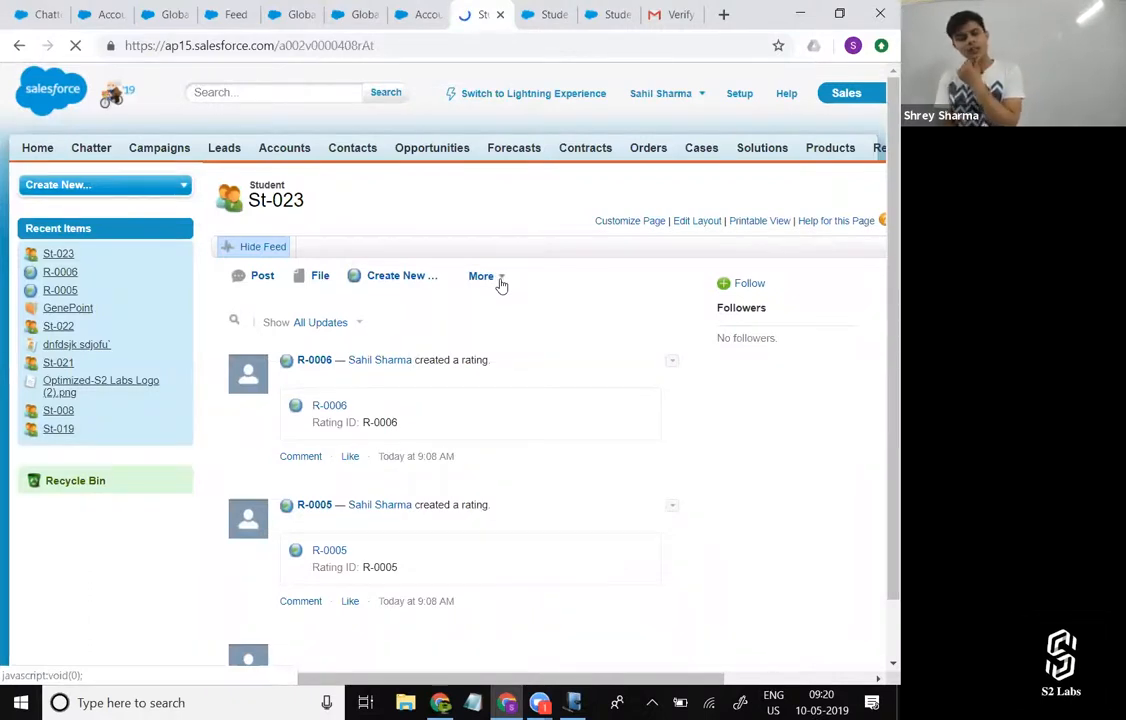
left_click(501, 283)
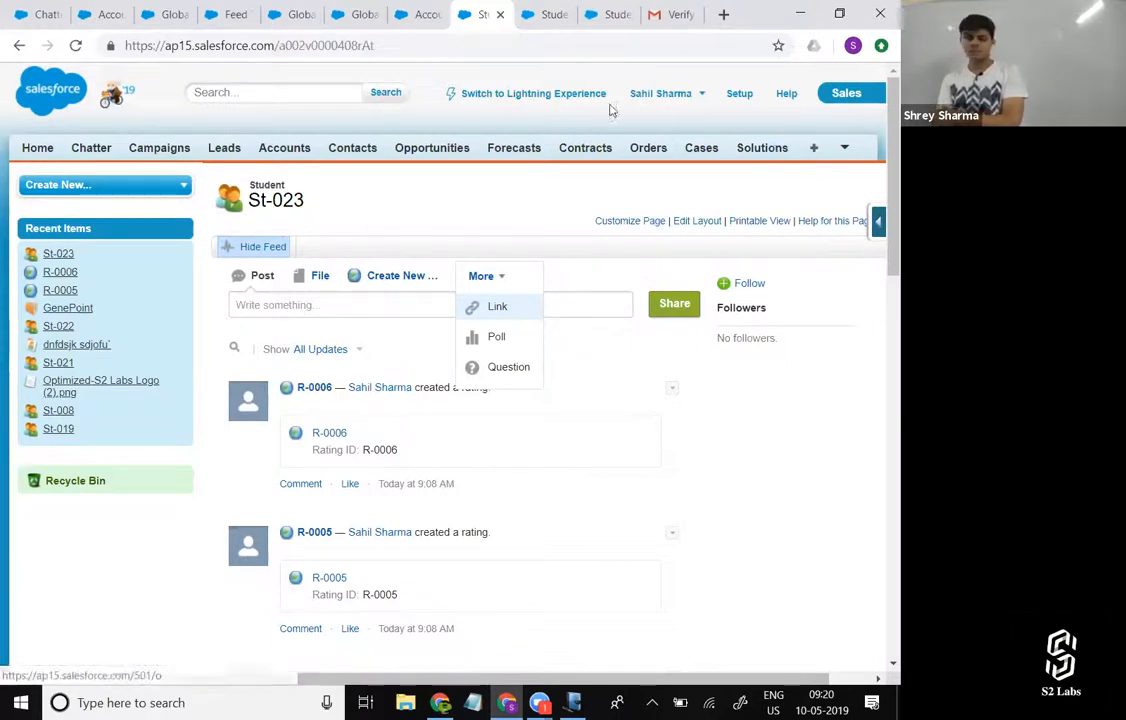
Return to Lightning Experience, open student St-023, and examine the full set of actions on the record.
left_click(573, 95)
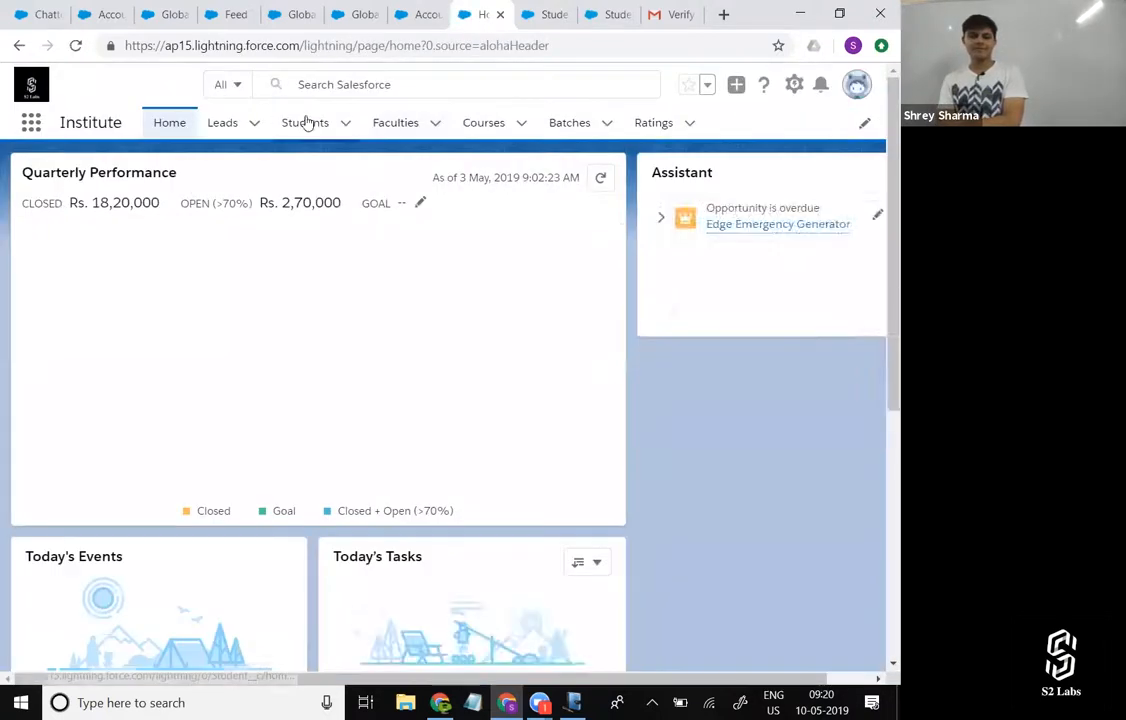
left_click(305, 122)
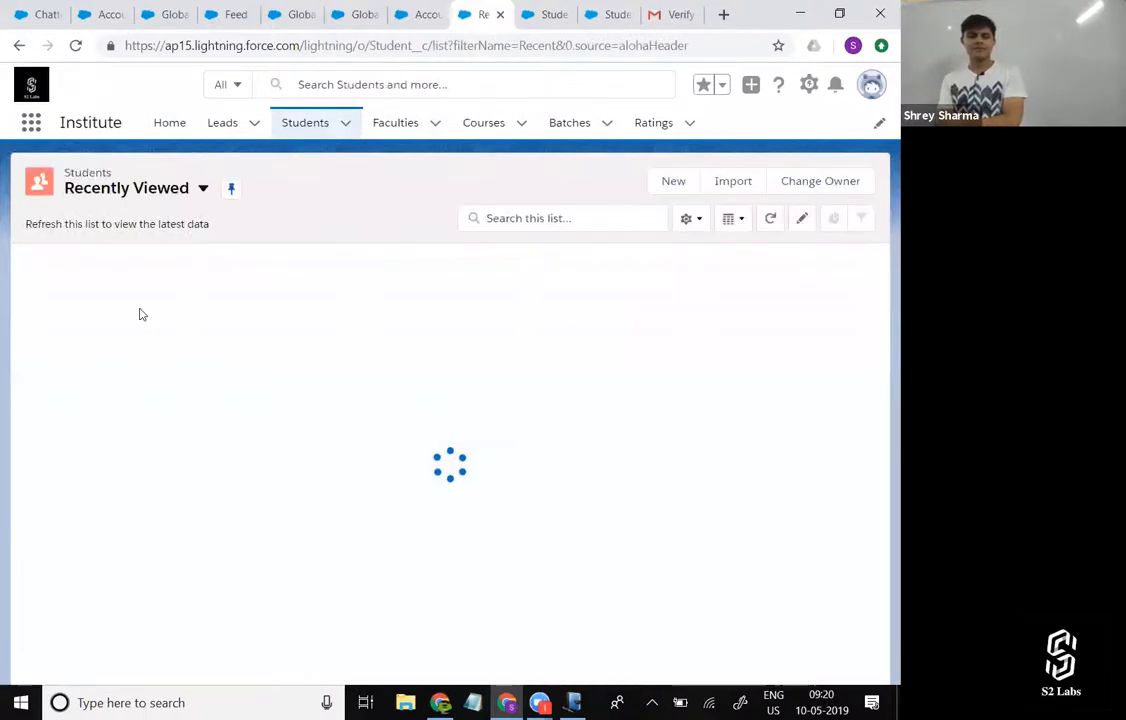
left_click(115, 285)
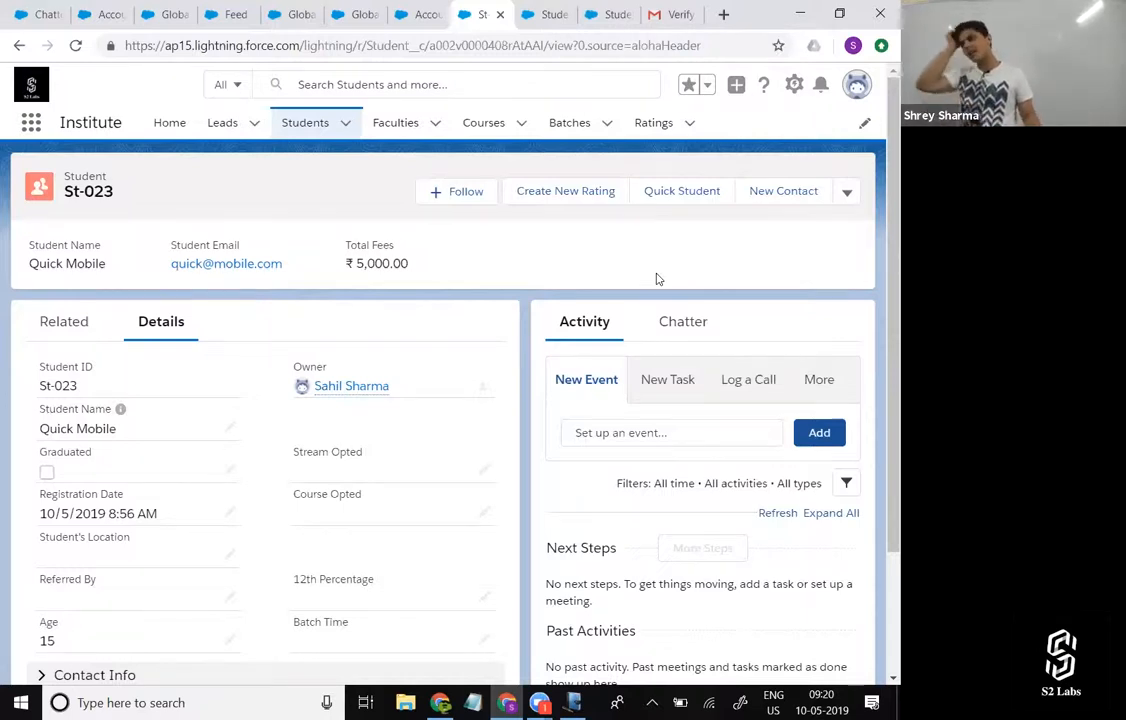
left_click(848, 201)
scroll(808, 291, "down", 1)
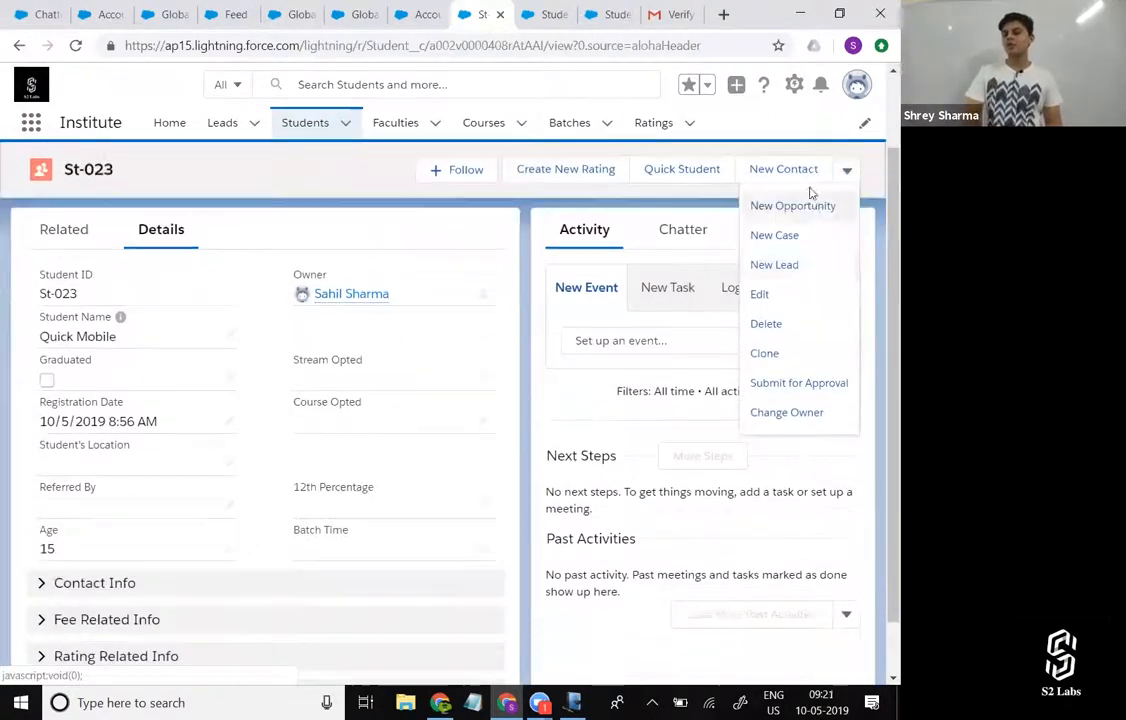
left_click(305, 170)
scroll(700, 175, "up", 1)
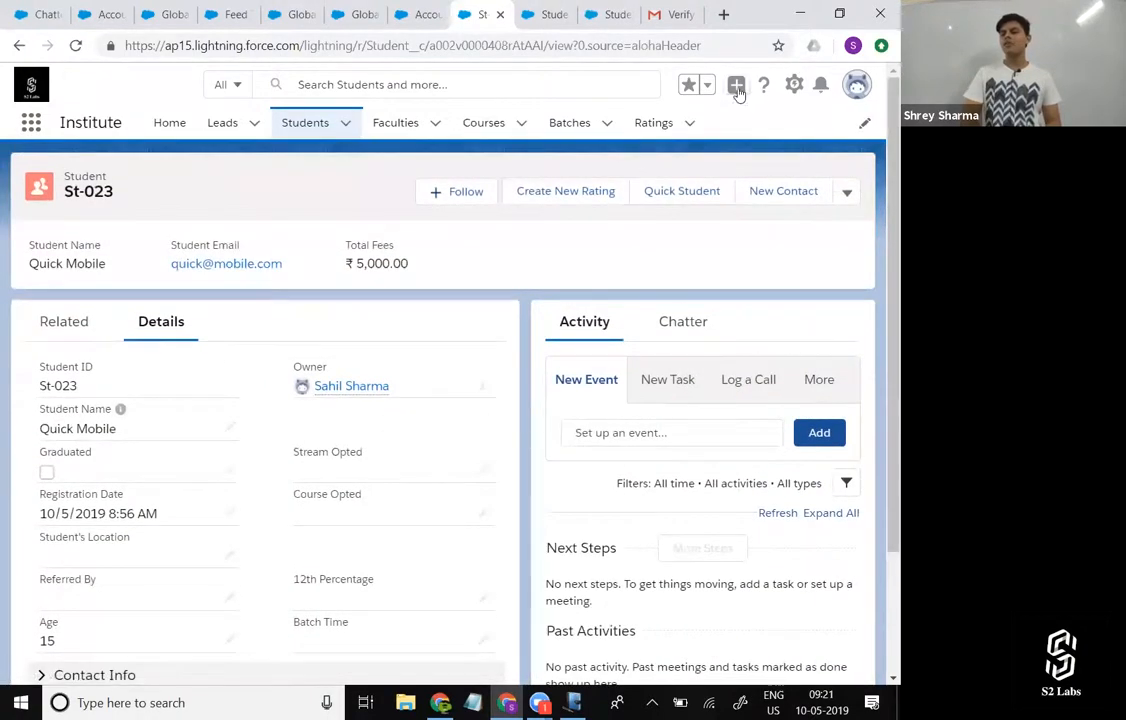
Examine the Global Actions list to compare it with the actions on the student record.
left_click(736, 86)
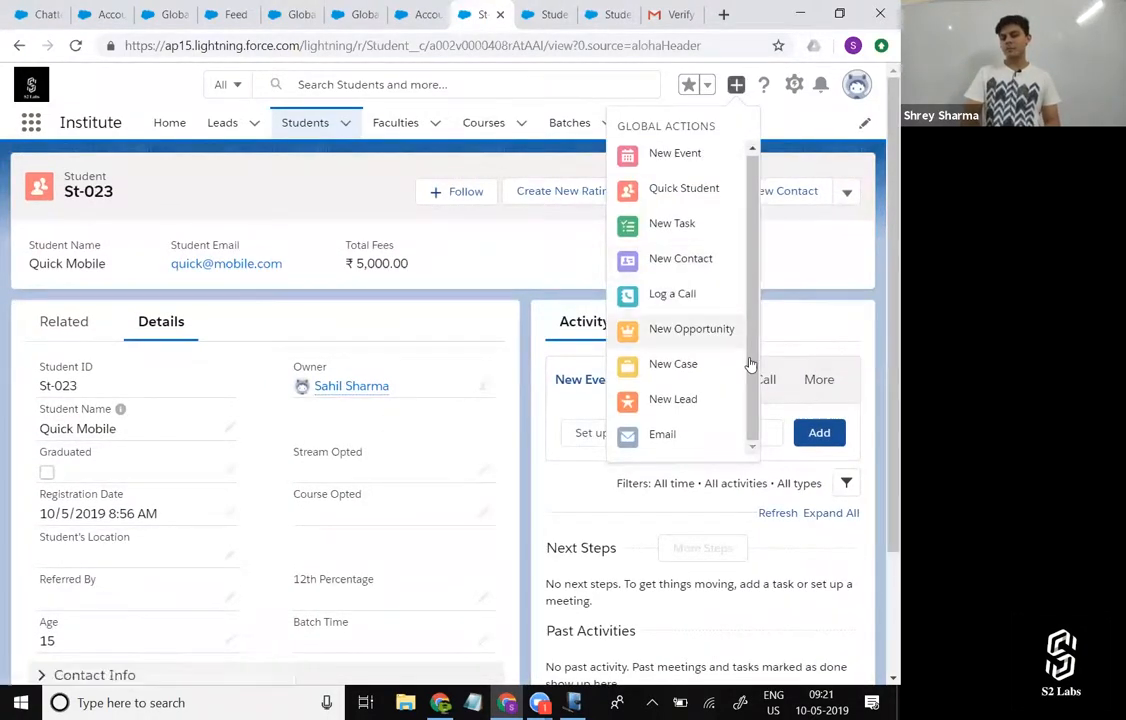
left_click(736, 86)
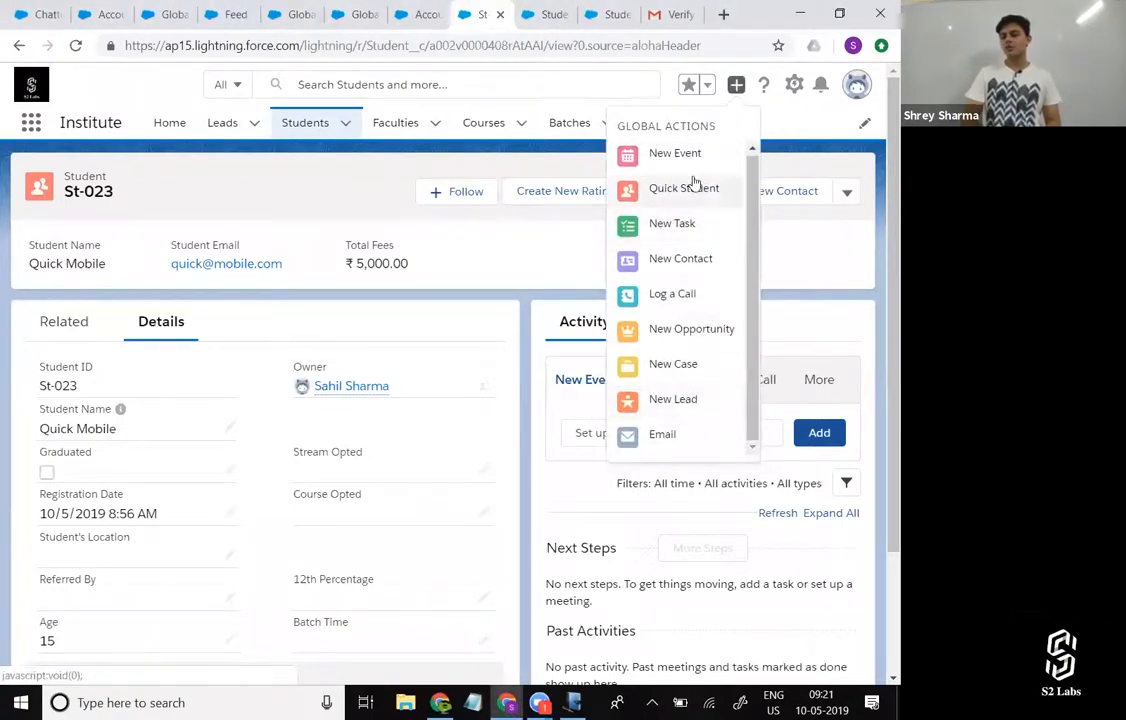
left_click(567, 243)
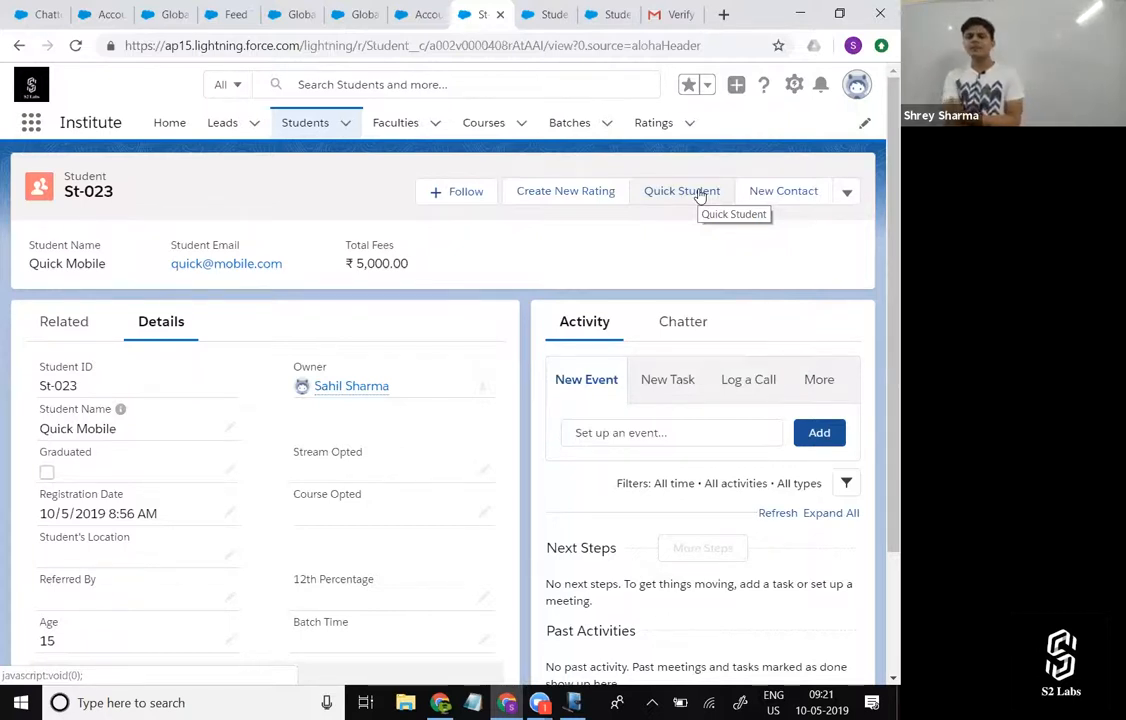
Open Setup and bring up the Student object's page layout named Student Layout for editing.
left_click(800, 90)
left_click(745, 138)
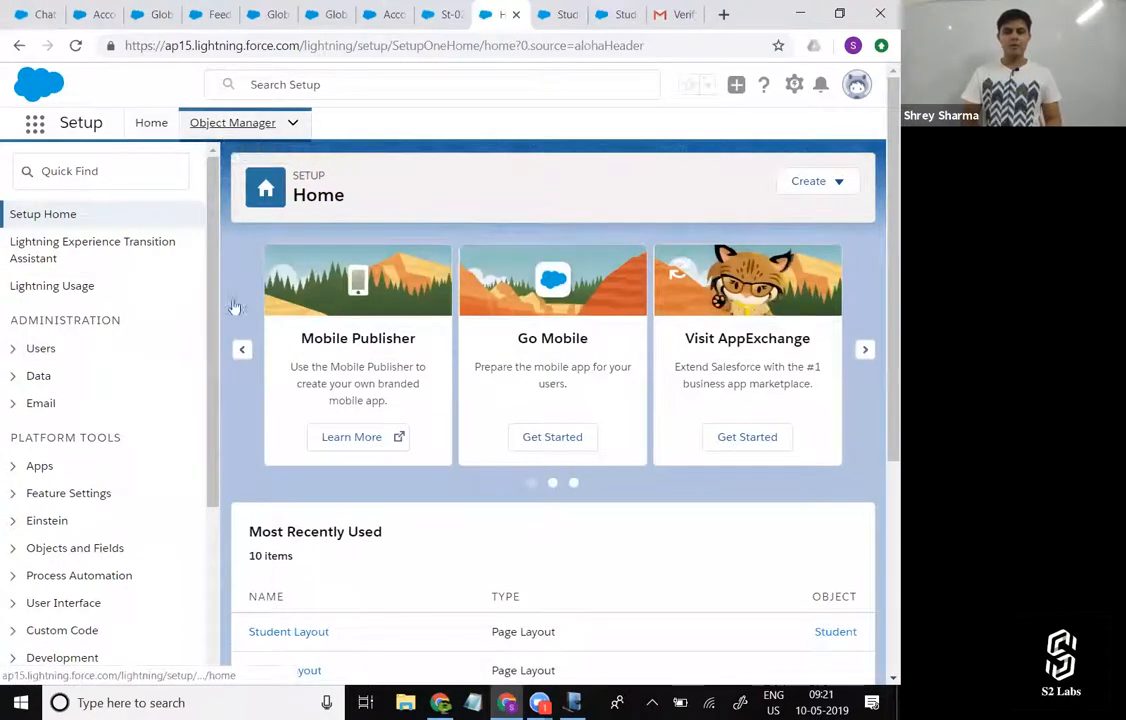
scroll(125, 509, "down", 10)
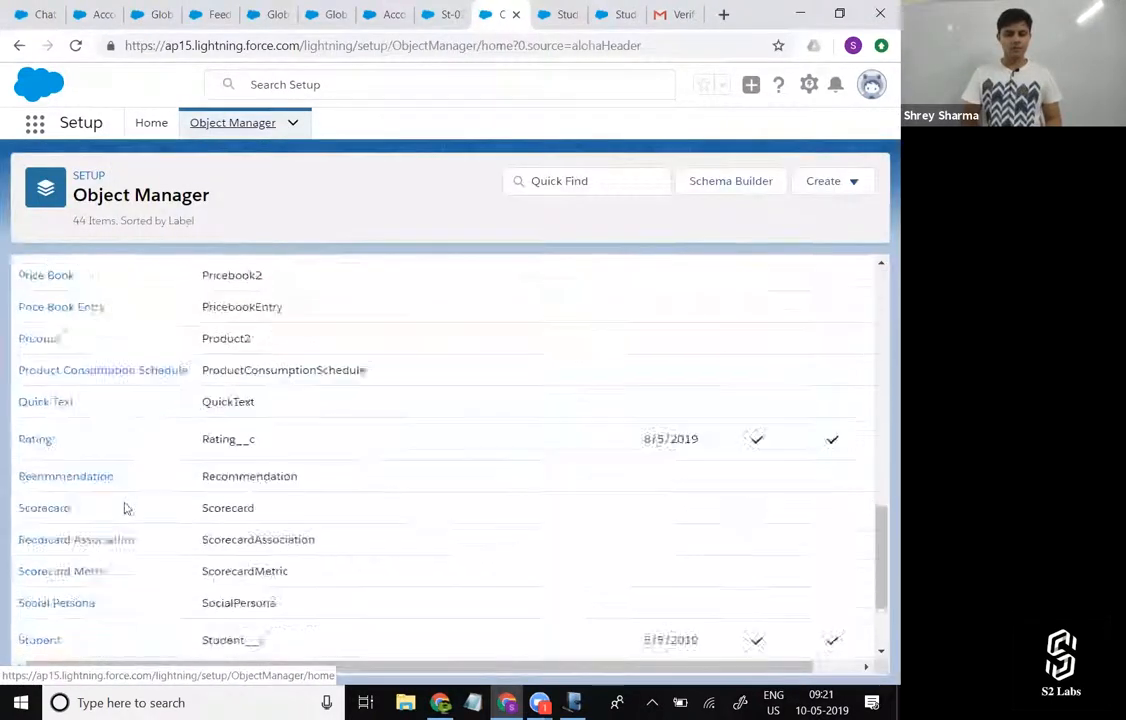
scroll(125, 509, "down", 3)
left_click(75, 503)
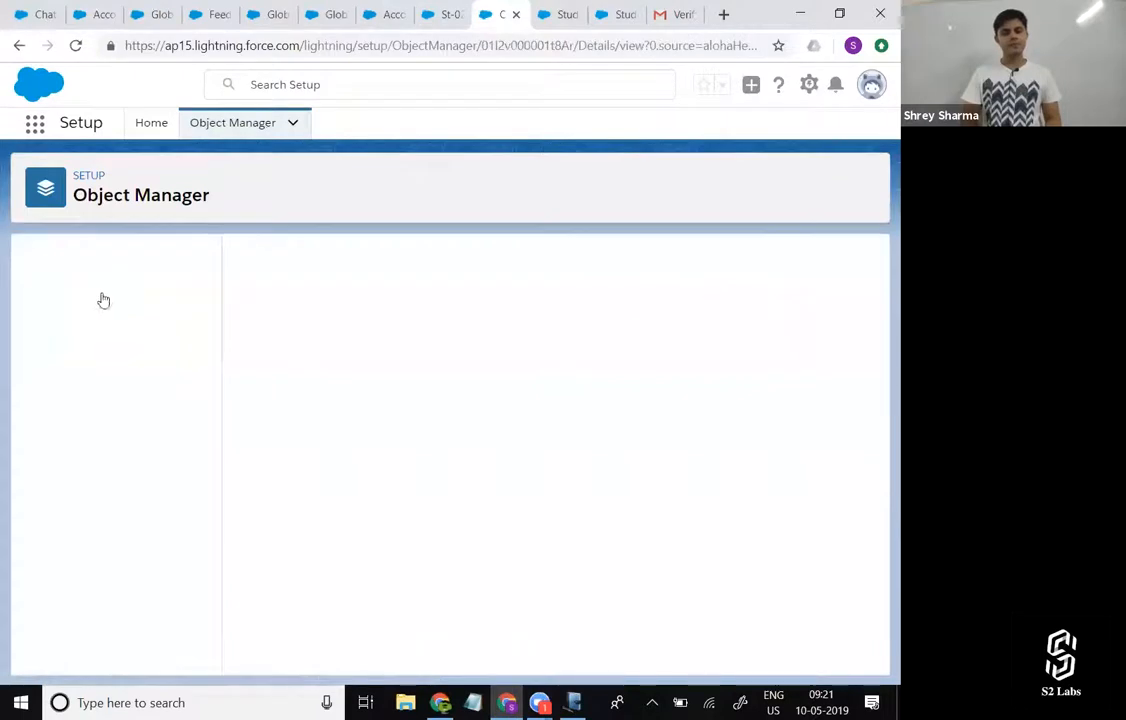
left_click(103, 333)
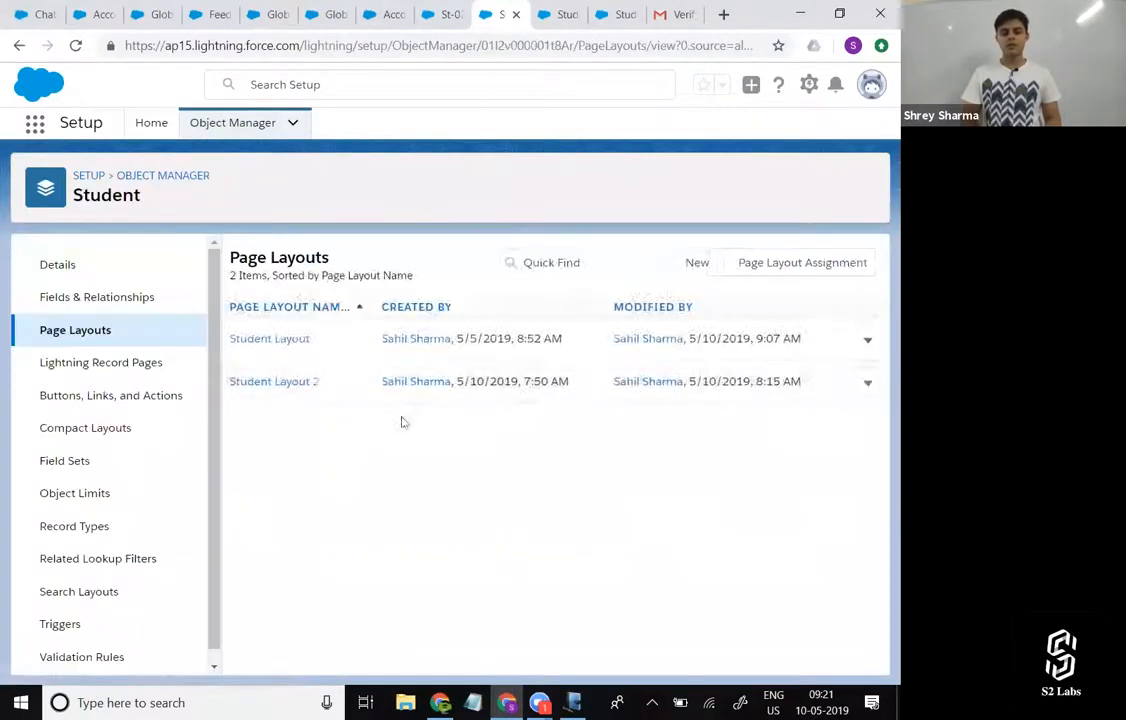
left_click(867, 340)
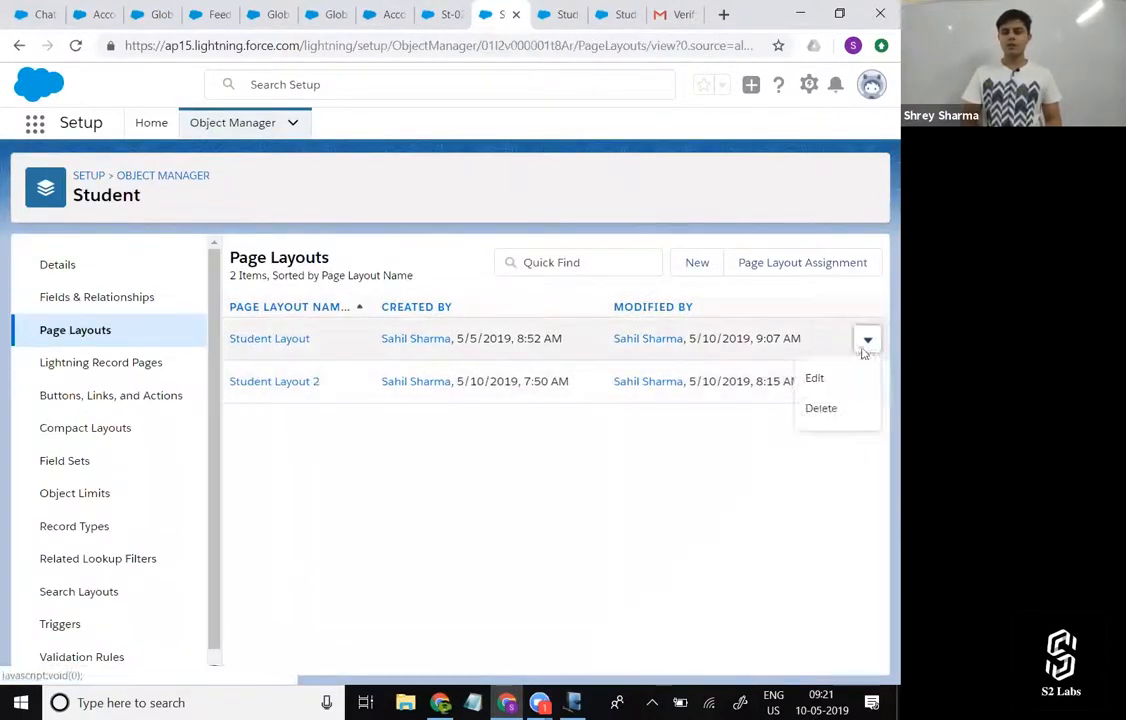
left_click(836, 380)
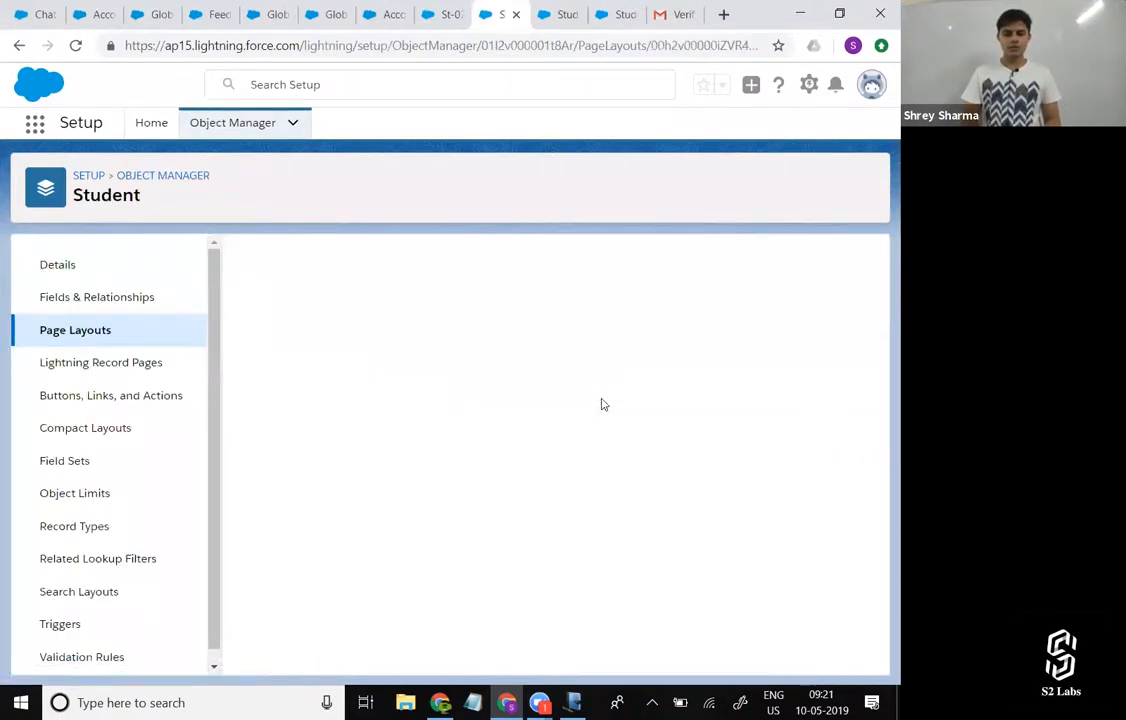
Remove Quick Student from the layout's Salesforce Mobile and Lightning Experience Actions, save it, and reload student record St-023.
scroll(589, 494, "down", 2)
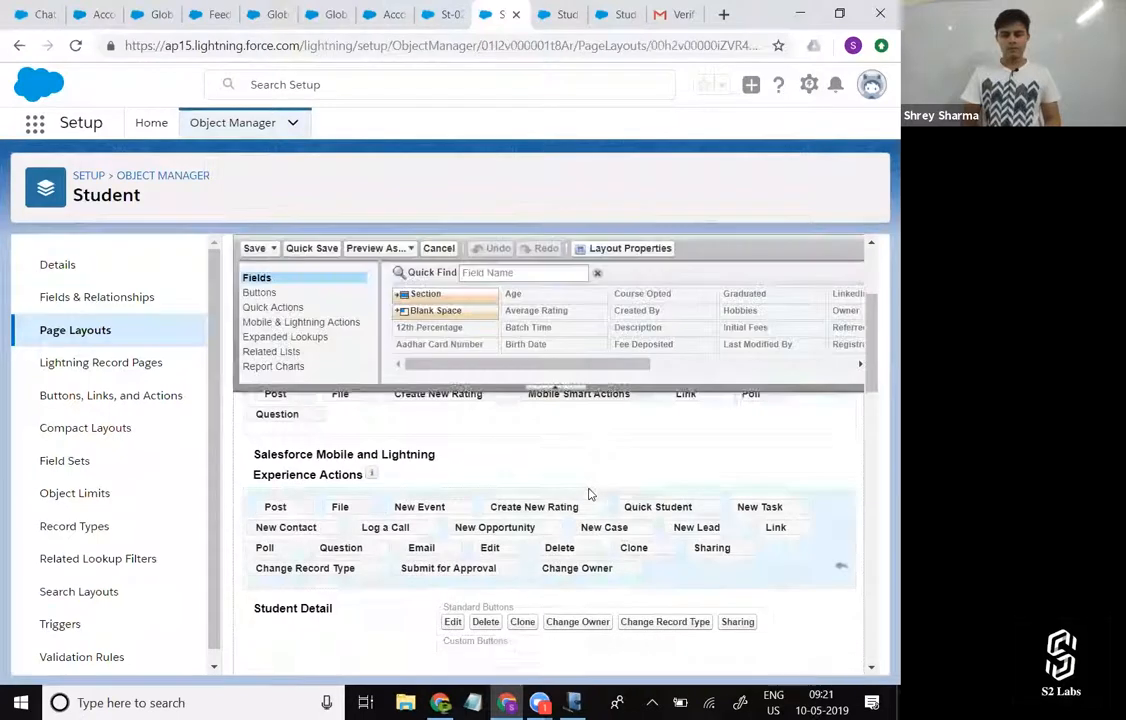
scroll(589, 494, "down", 3)
scroll(563, 477, "up", 1)
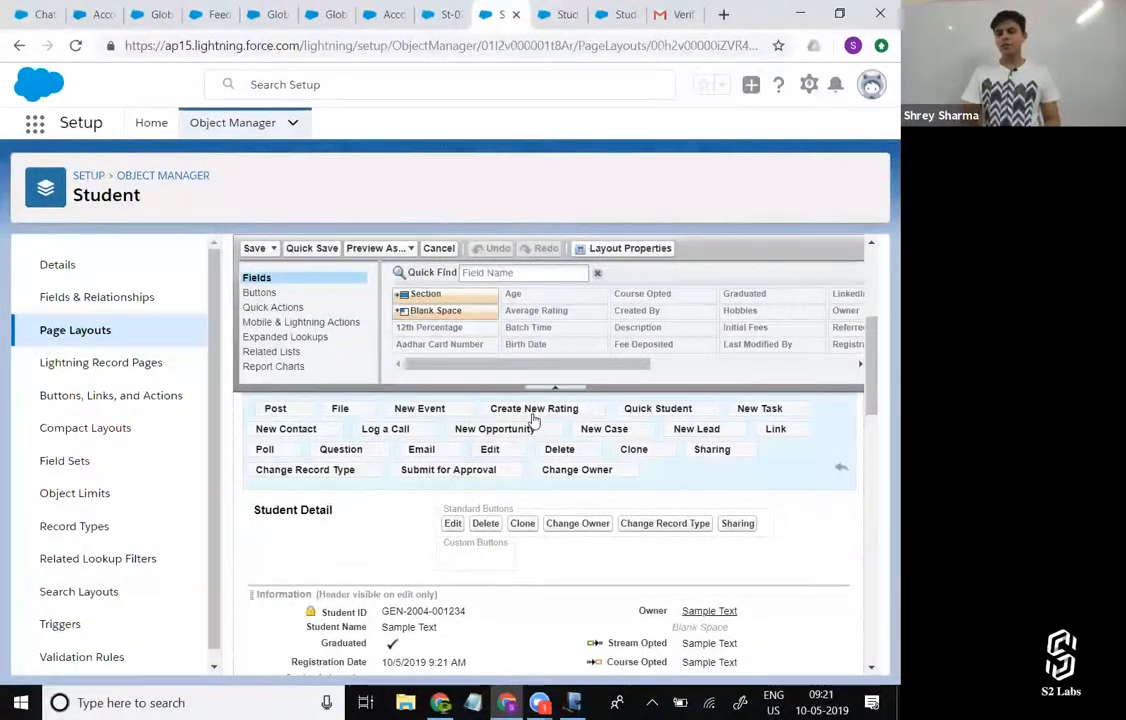
scroll(535, 420, "up", 1)
left_click_drag(673, 447, 690, 350)
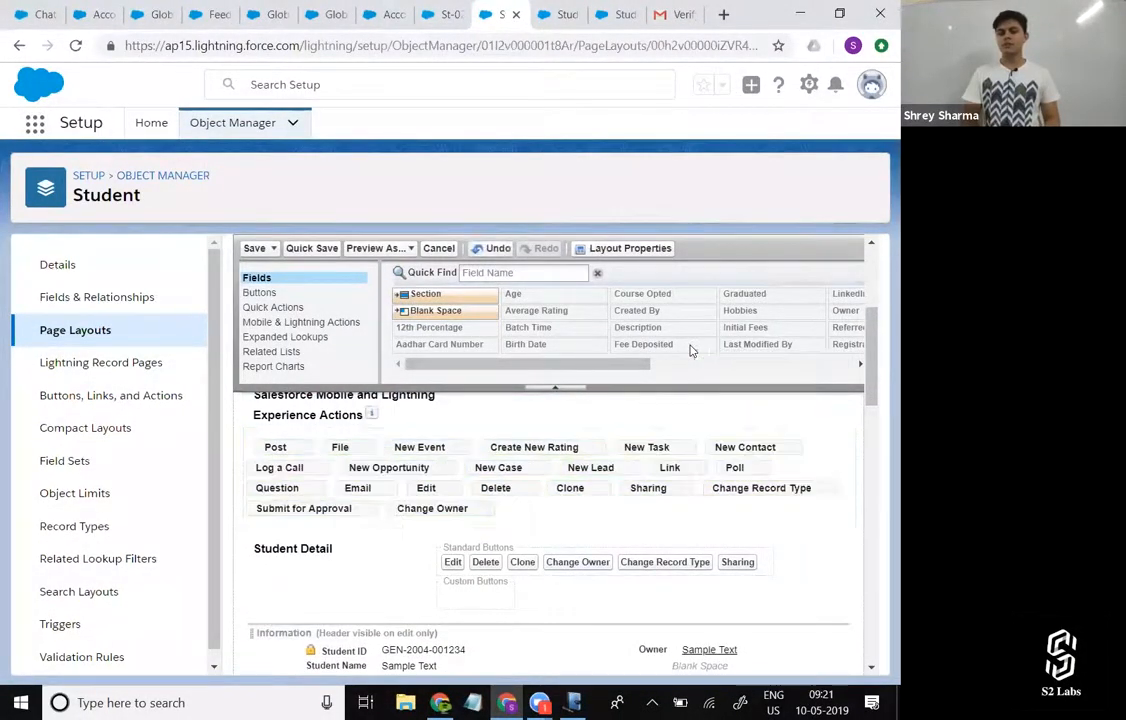
left_click(254, 248)
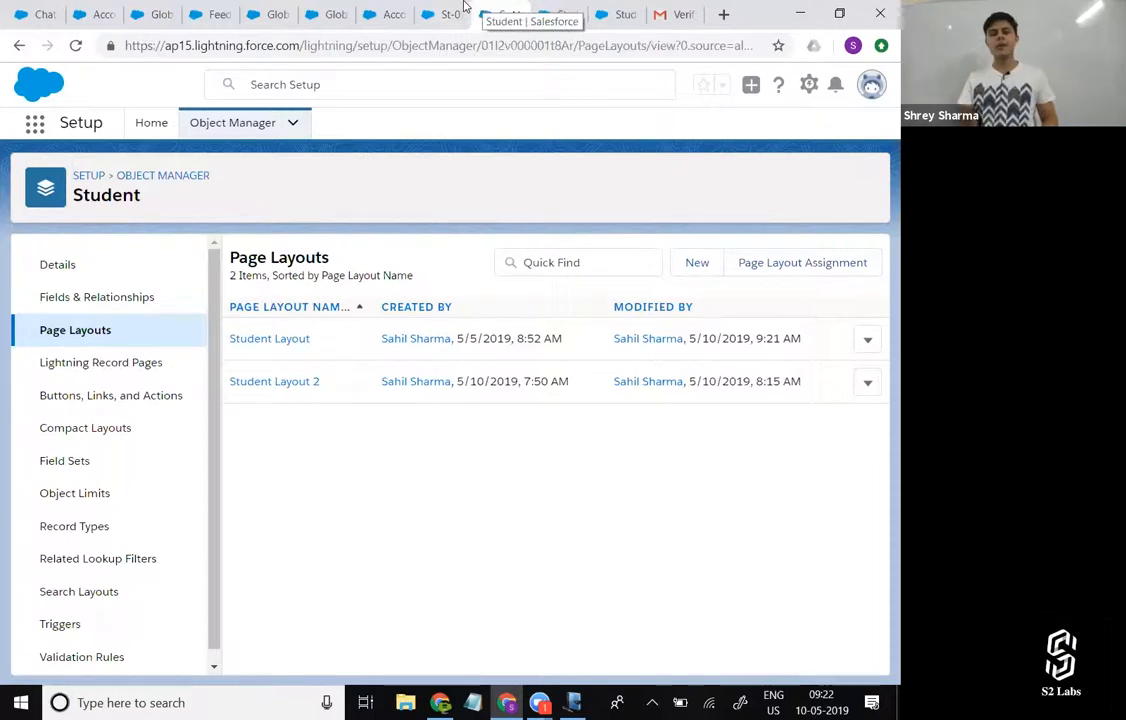
key("ctrl+shift+Tab")
left_click(75, 45)
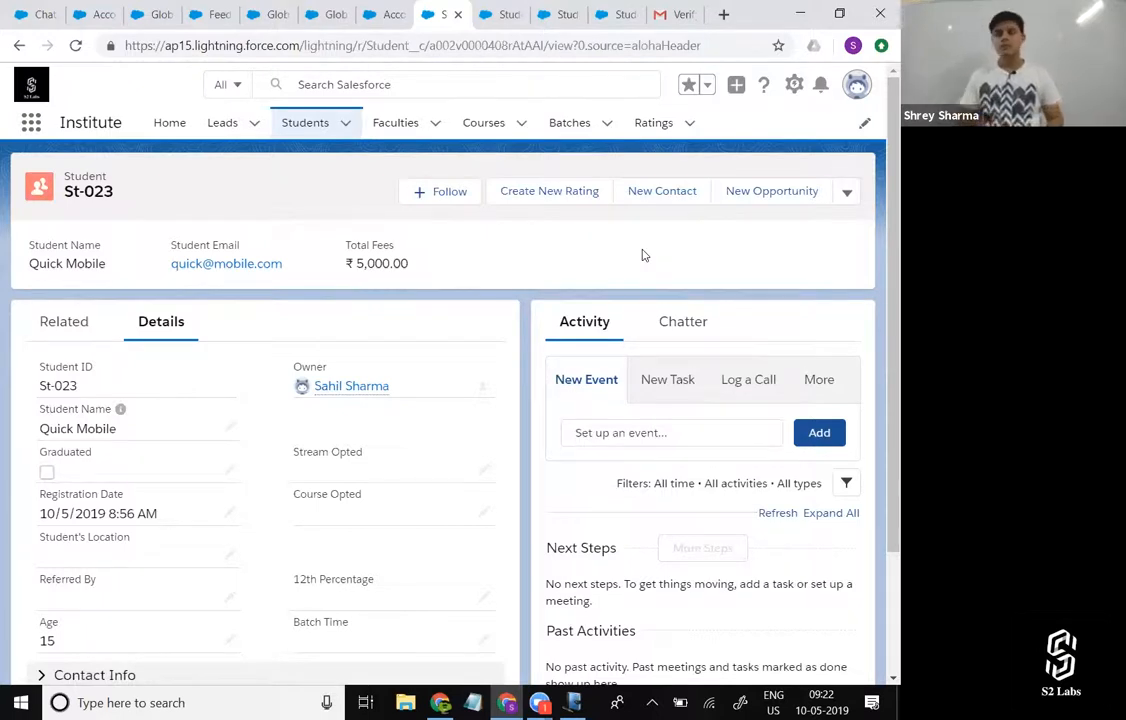
left_click(570, 12)
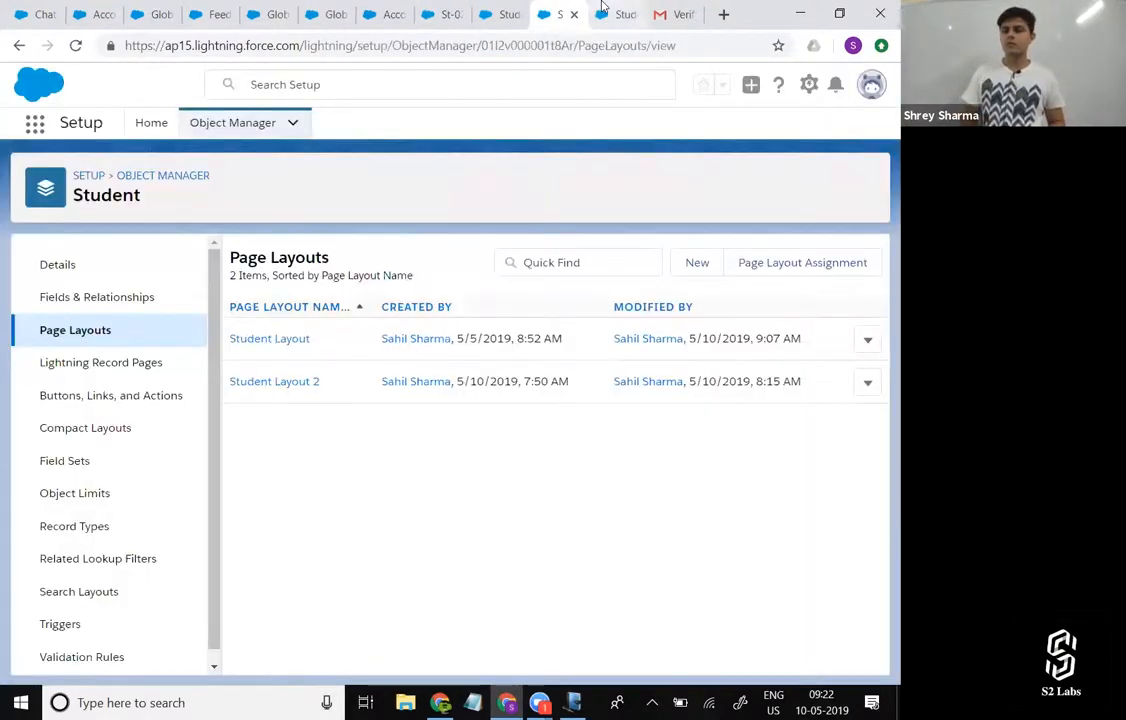
left_click(425, 12)
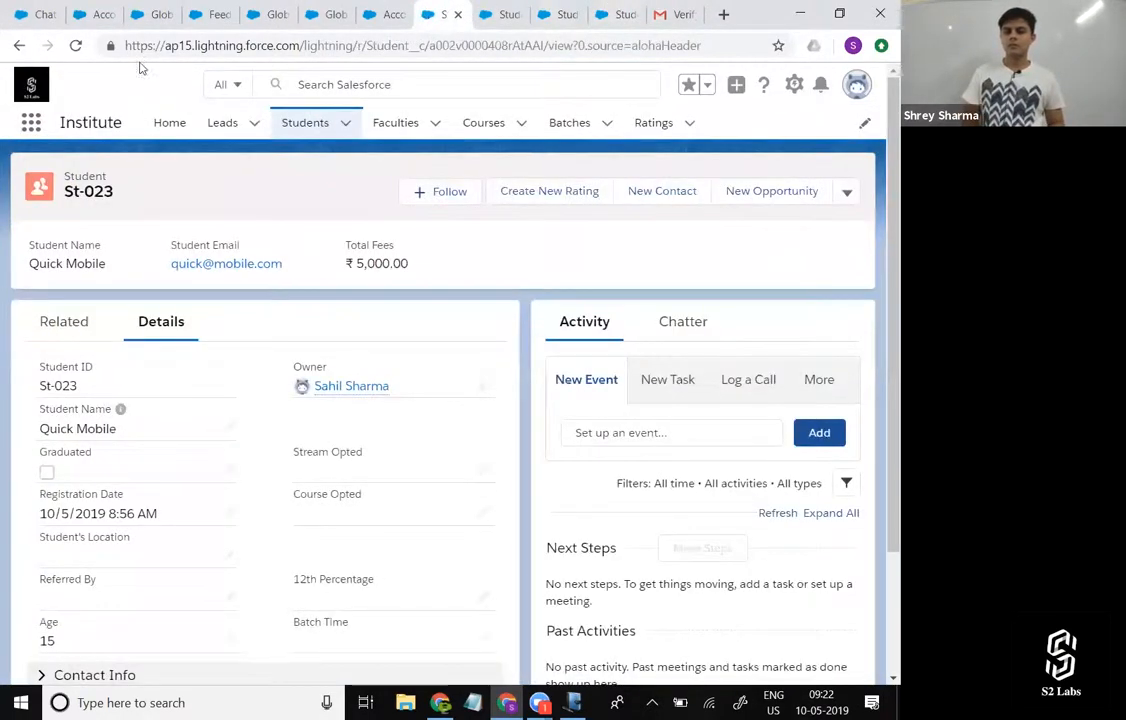
left_click(493, 12)
left_click(557, 12)
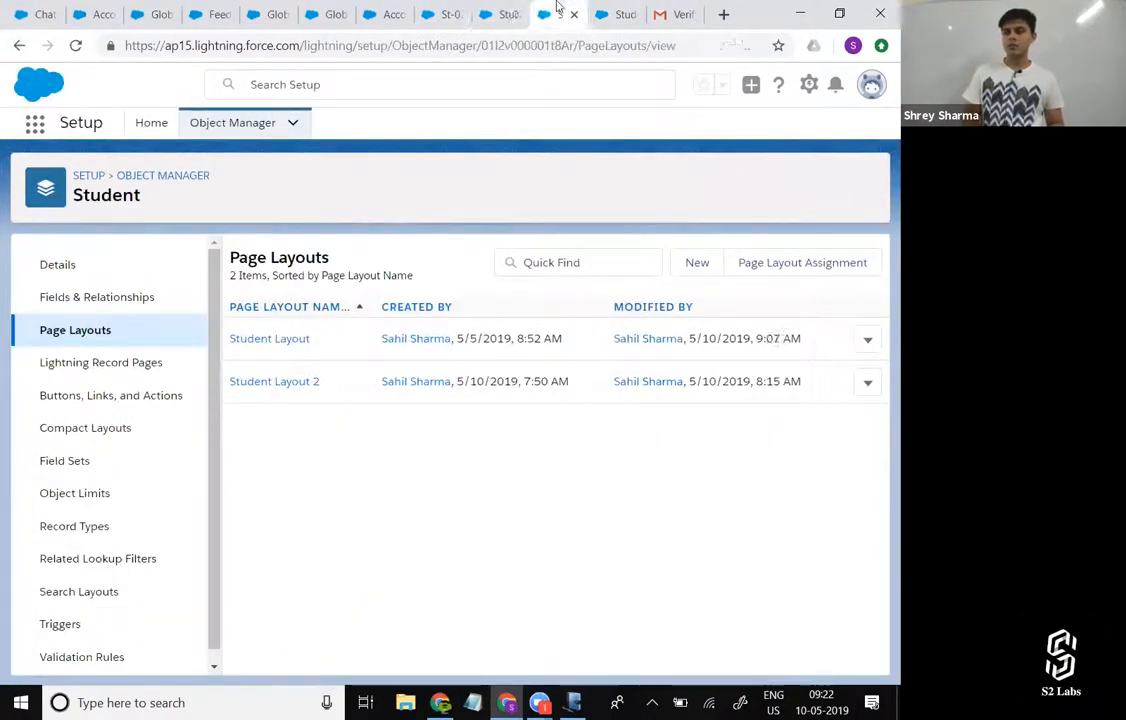
Close the redundant Student page layouts tab and switch the remaining Setup page to Salesforce Classic.
left_click(574, 15)
left_click(521, 12)
left_click(871, 86)
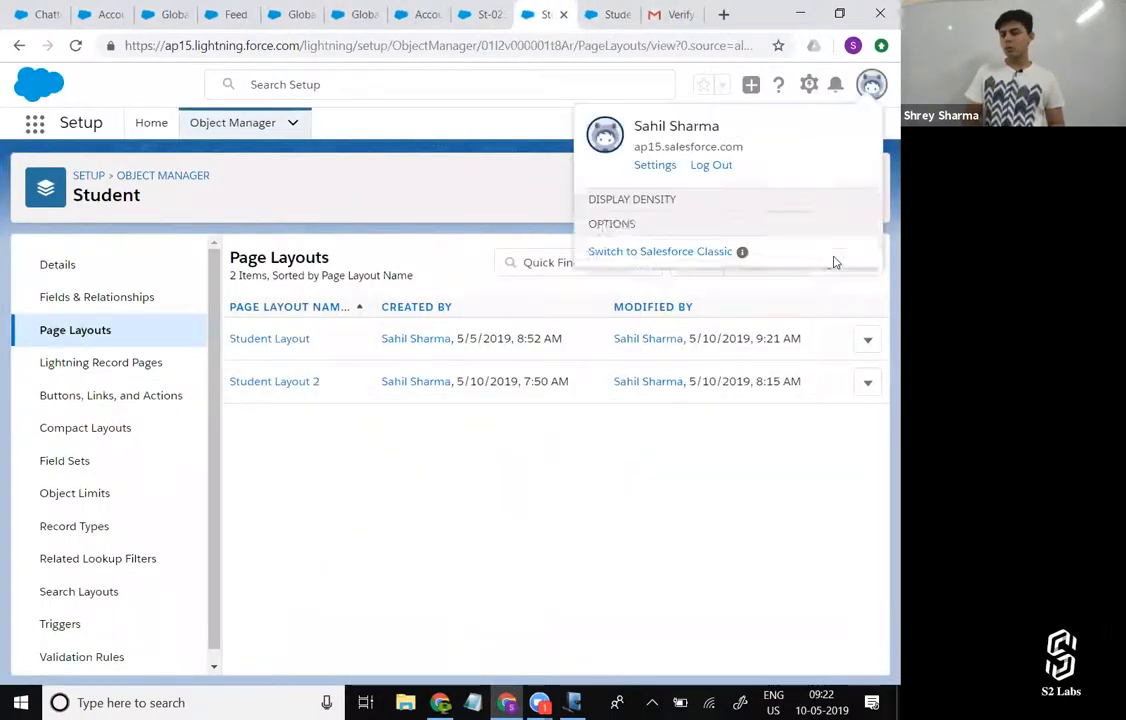
left_click(708, 327)
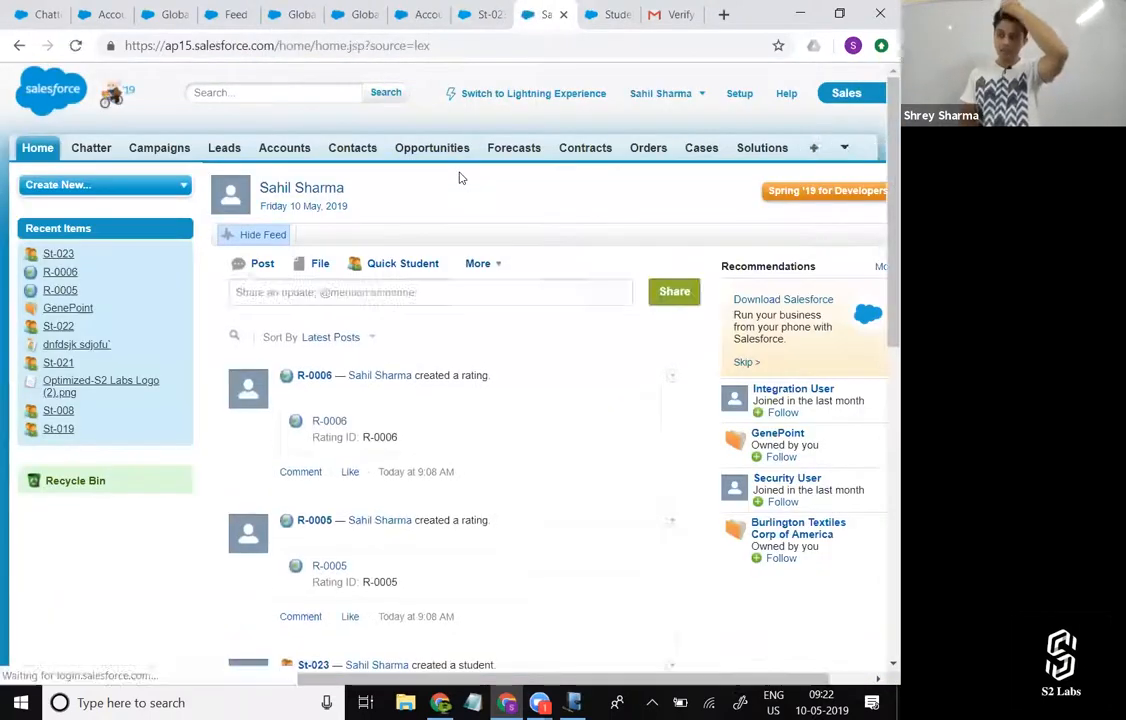
In Classic Setup, find the Student custom object and open its page layout named Student Layout for editing.
left_click(740, 93)
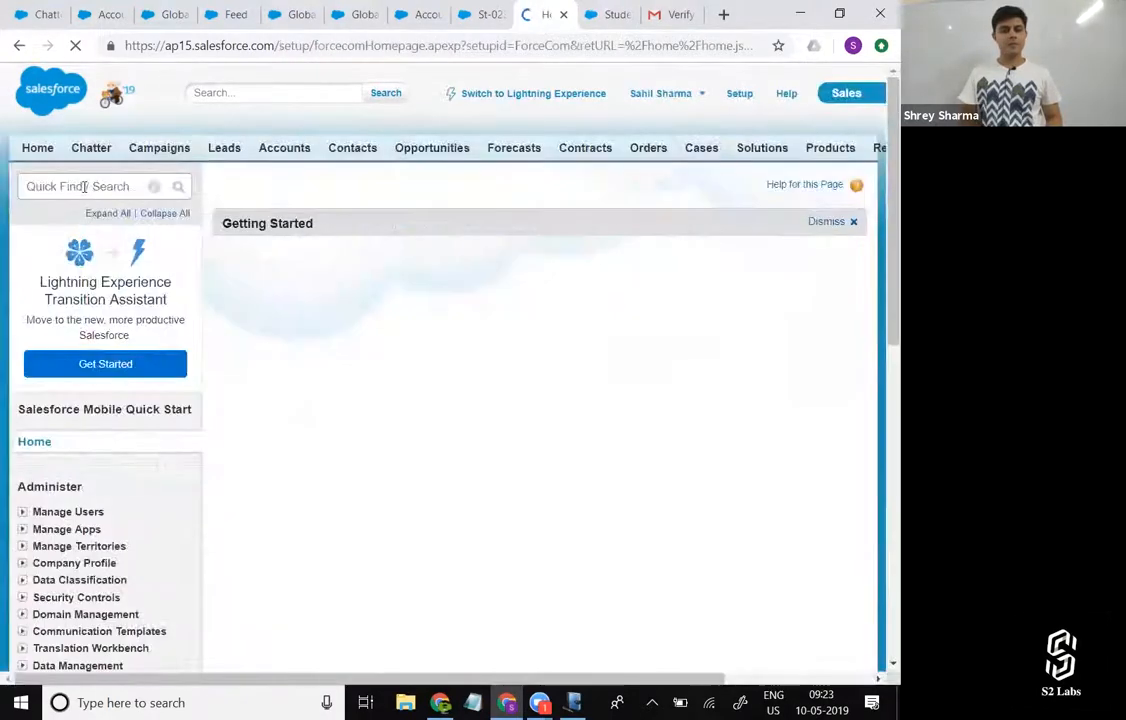
left_click(84, 186)
type("Object")
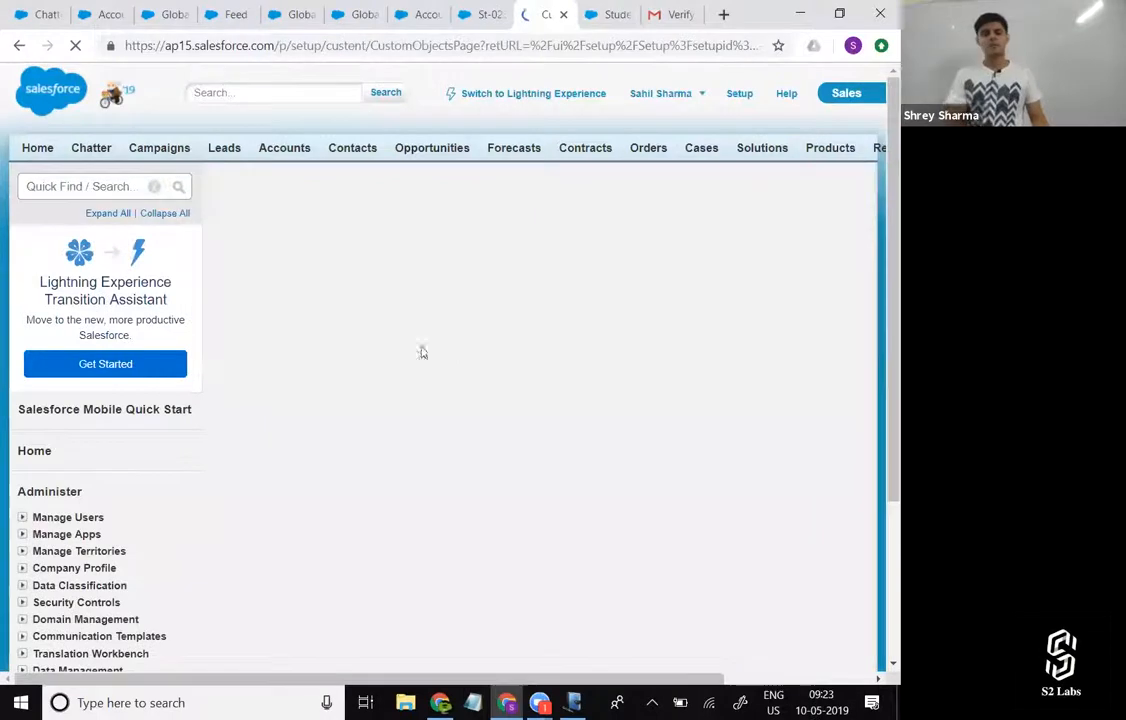
scroll(370, 434, "down", 1)
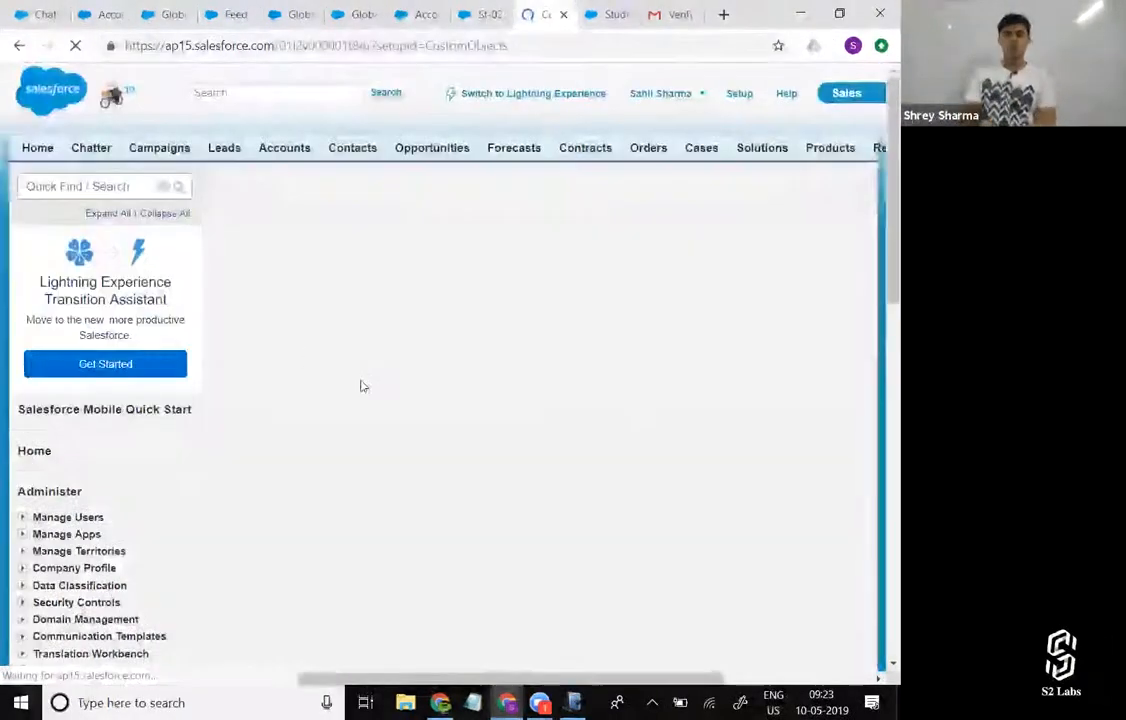
scroll(455, 472, "down", 2)
scroll(455, 472, "down", 4)
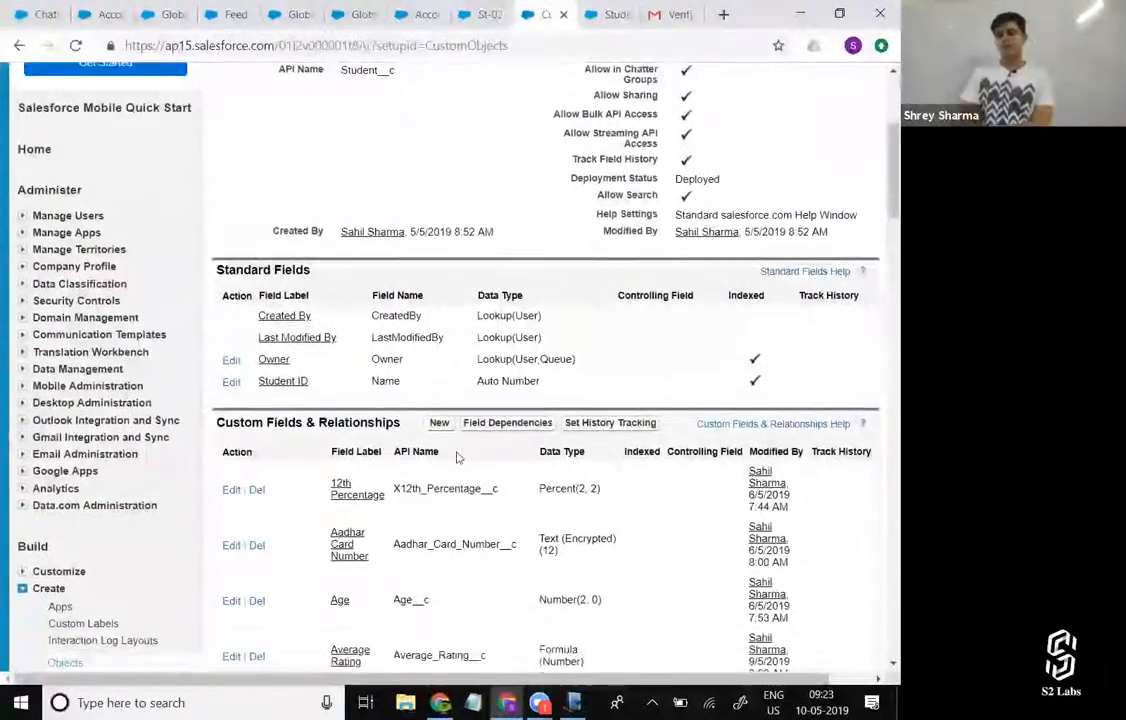
scroll(457, 457, "down", 10)
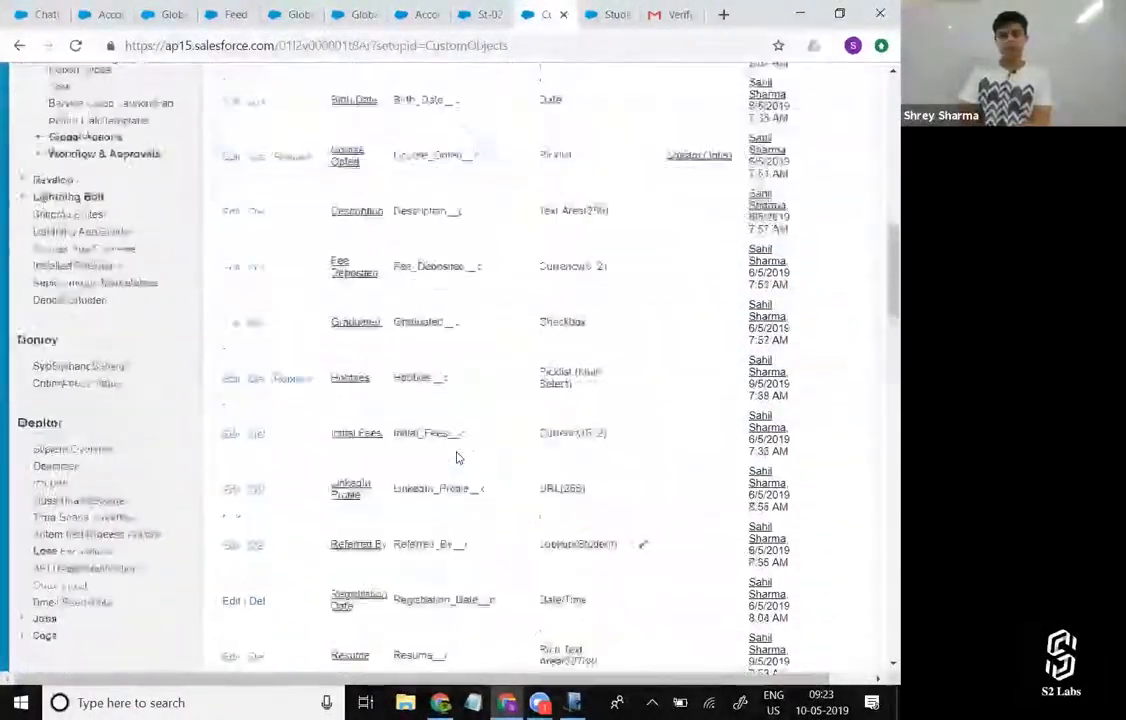
scroll(318, 320, "down", 5)
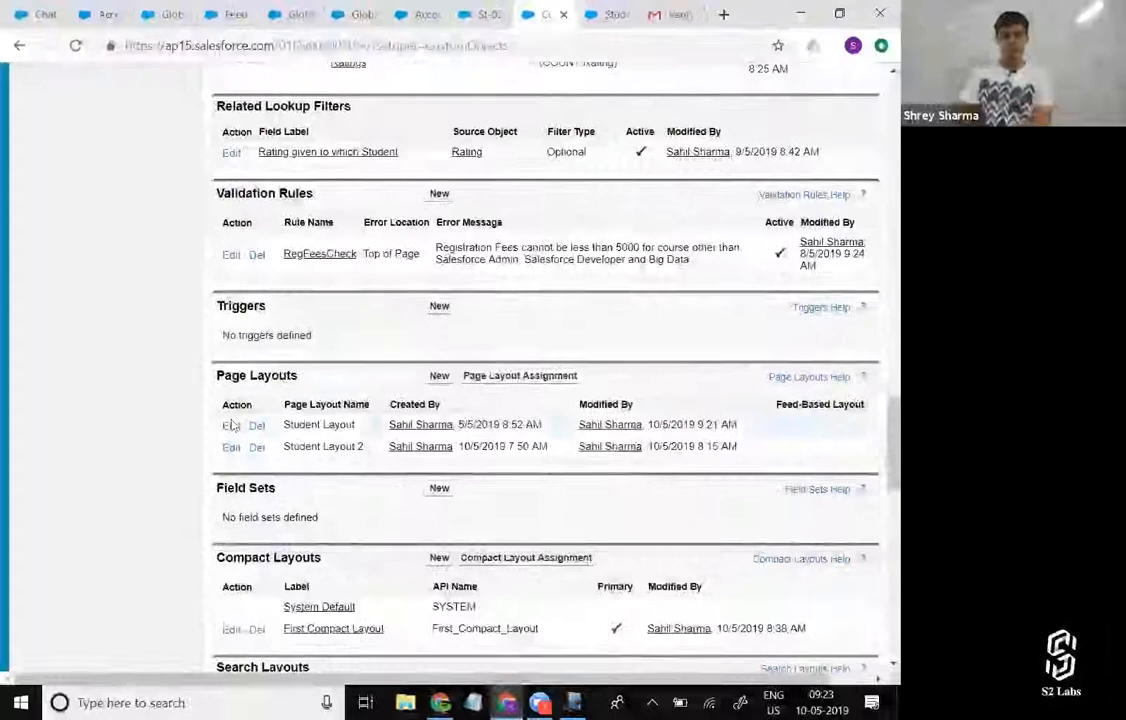
left_click(231, 426)
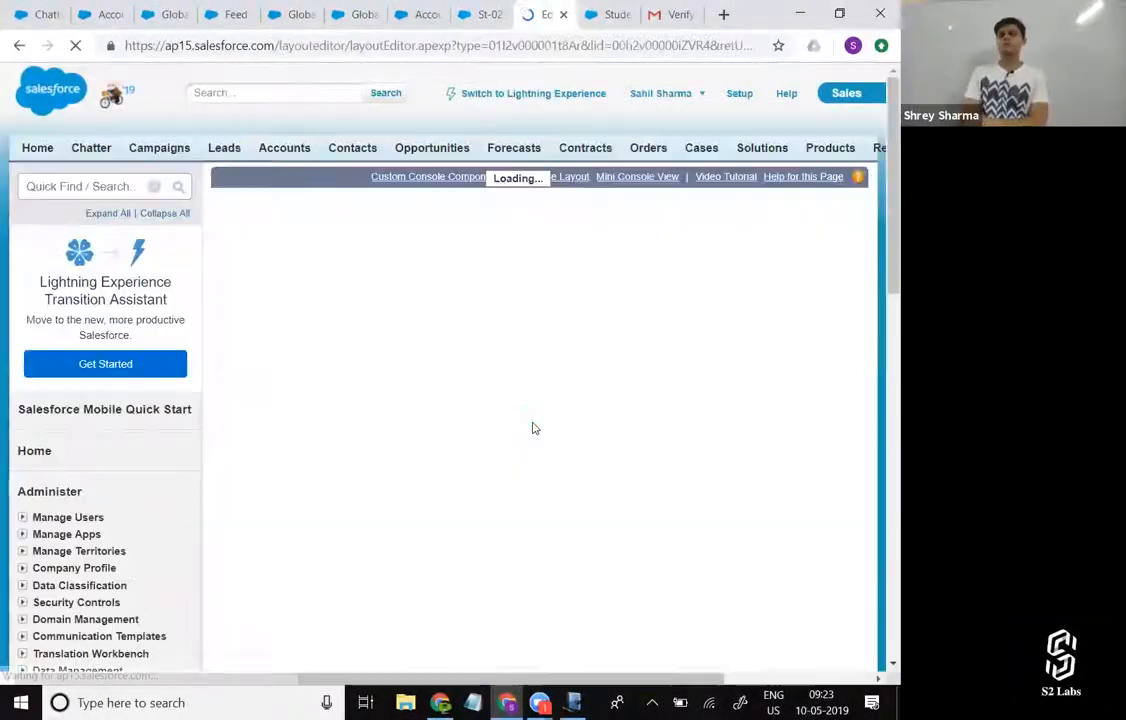
Compare the Classic publisher quick actions with the Salesforce Mobile and Lightning Experience Actions, and save Student Layout.
scroll(447, 284, "down", 2)
left_click(426, 185)
scroll(675, 366, "down", 1)
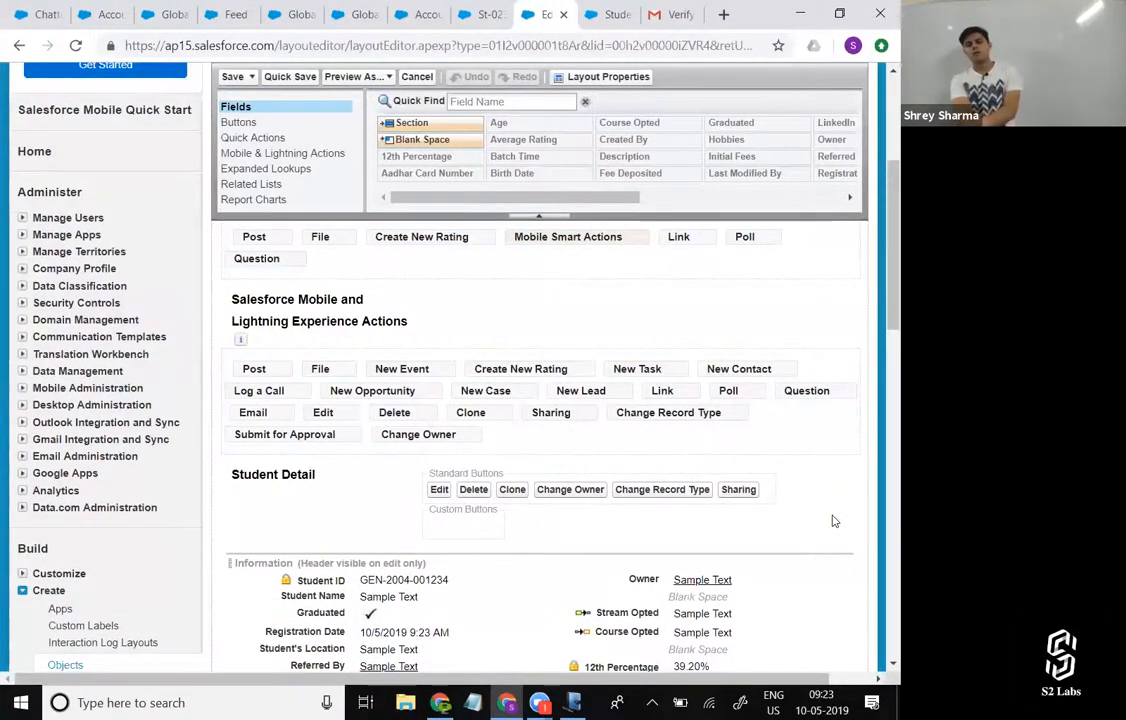
scroll(834, 521, "up", 2)
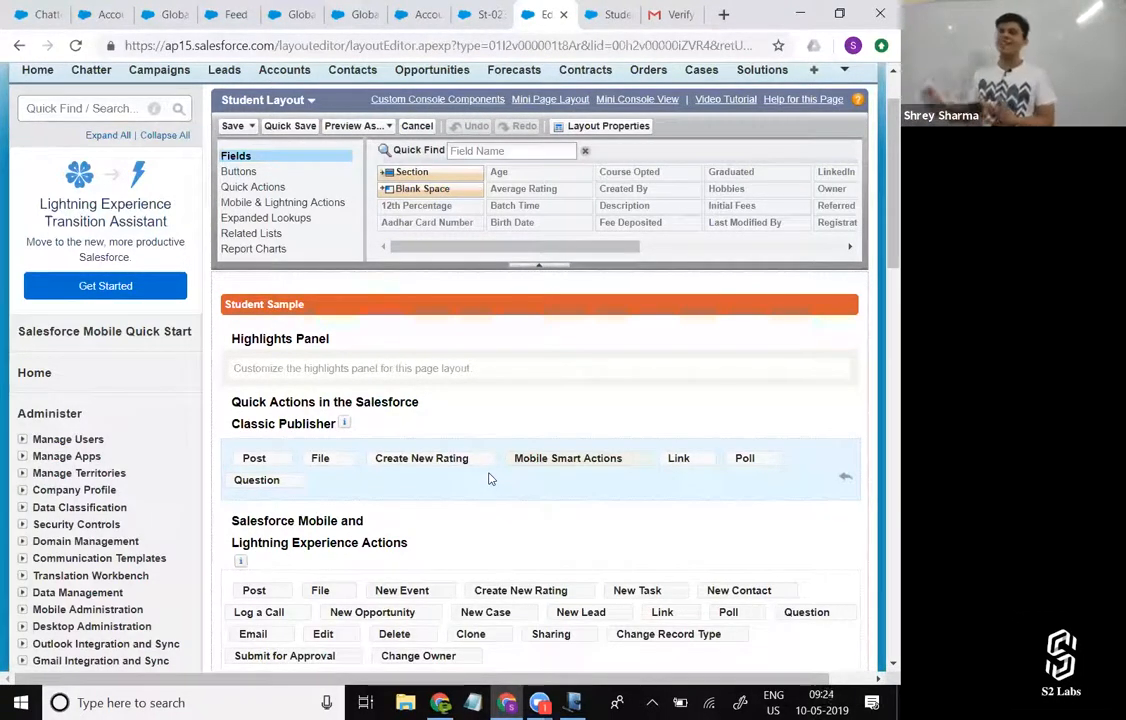
scroll(489, 479, "up", 2)
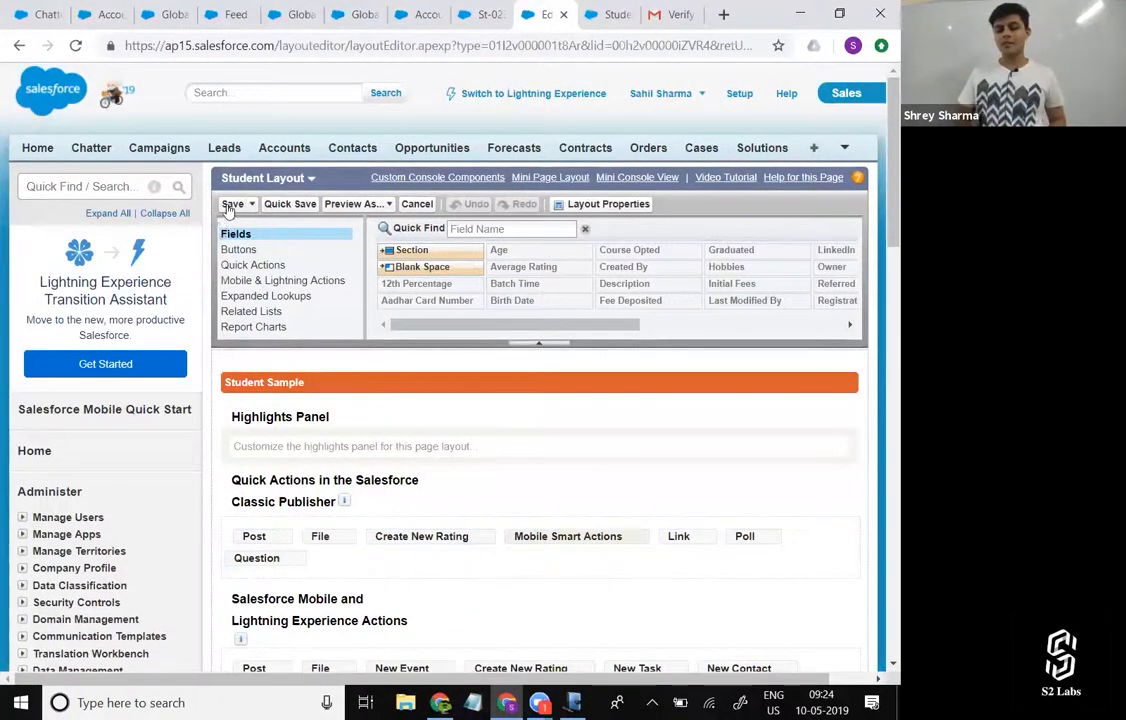
left_click(231, 204)
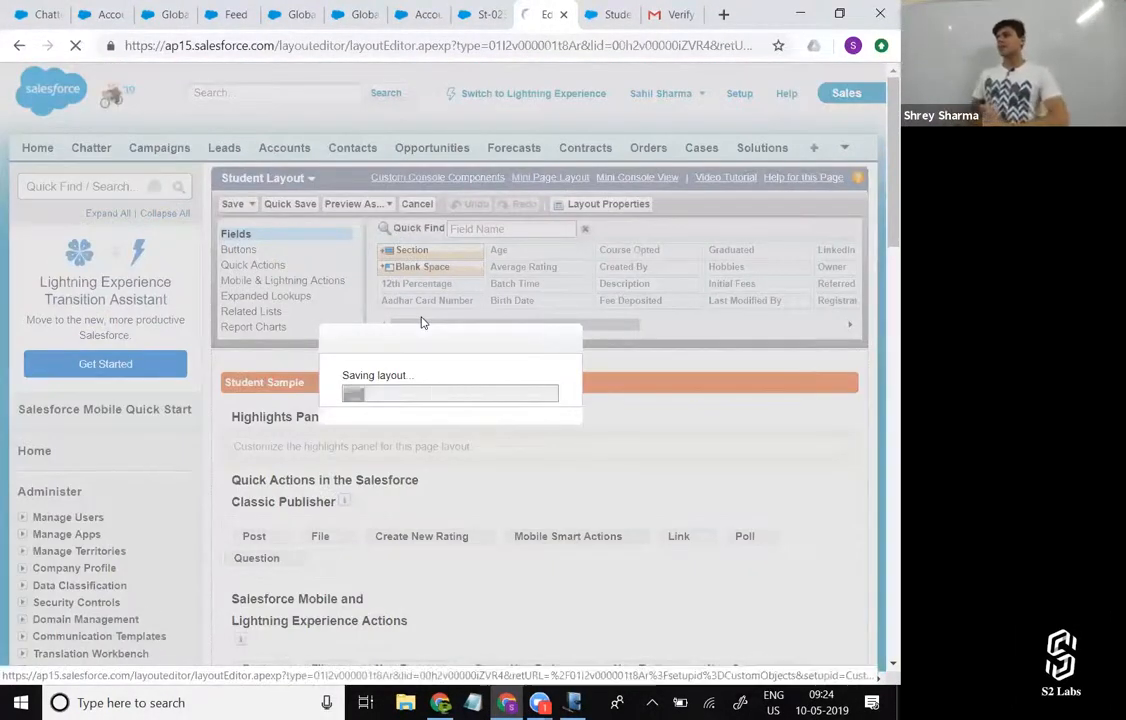